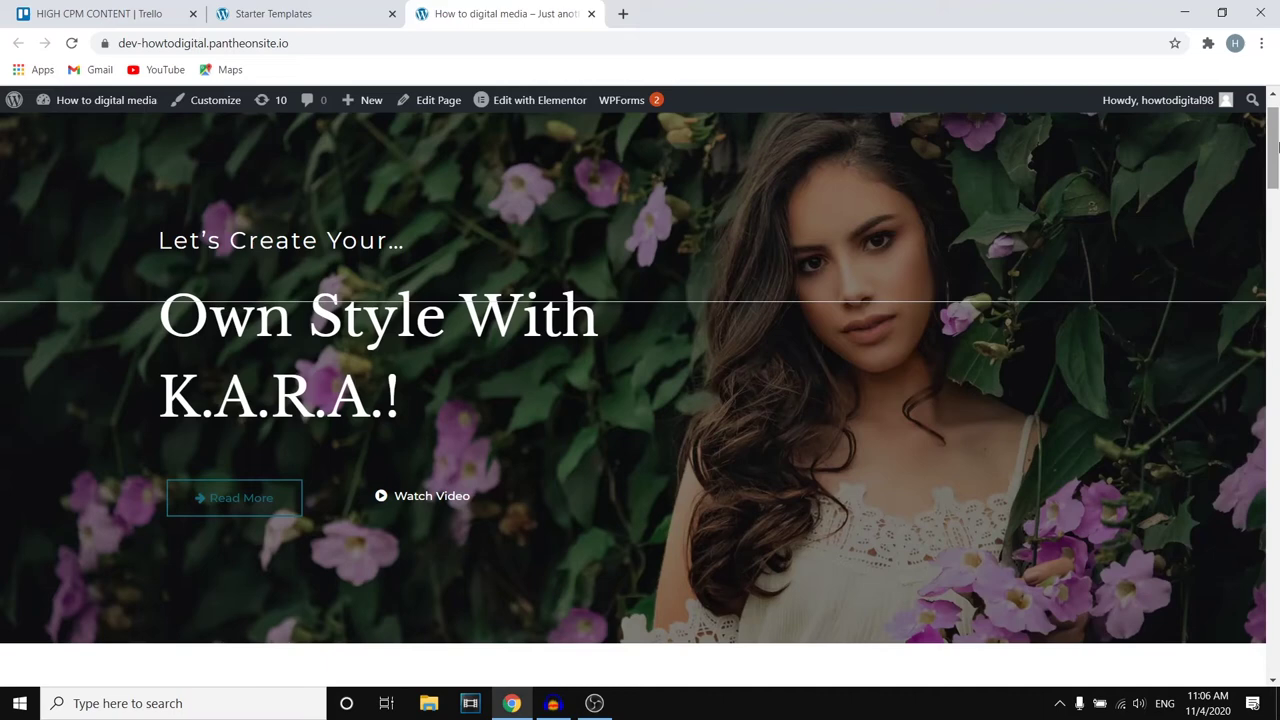
Look through the site's imported fashion blog home page from the hero banner down to the services section
scroll(777, 290, down, 4)
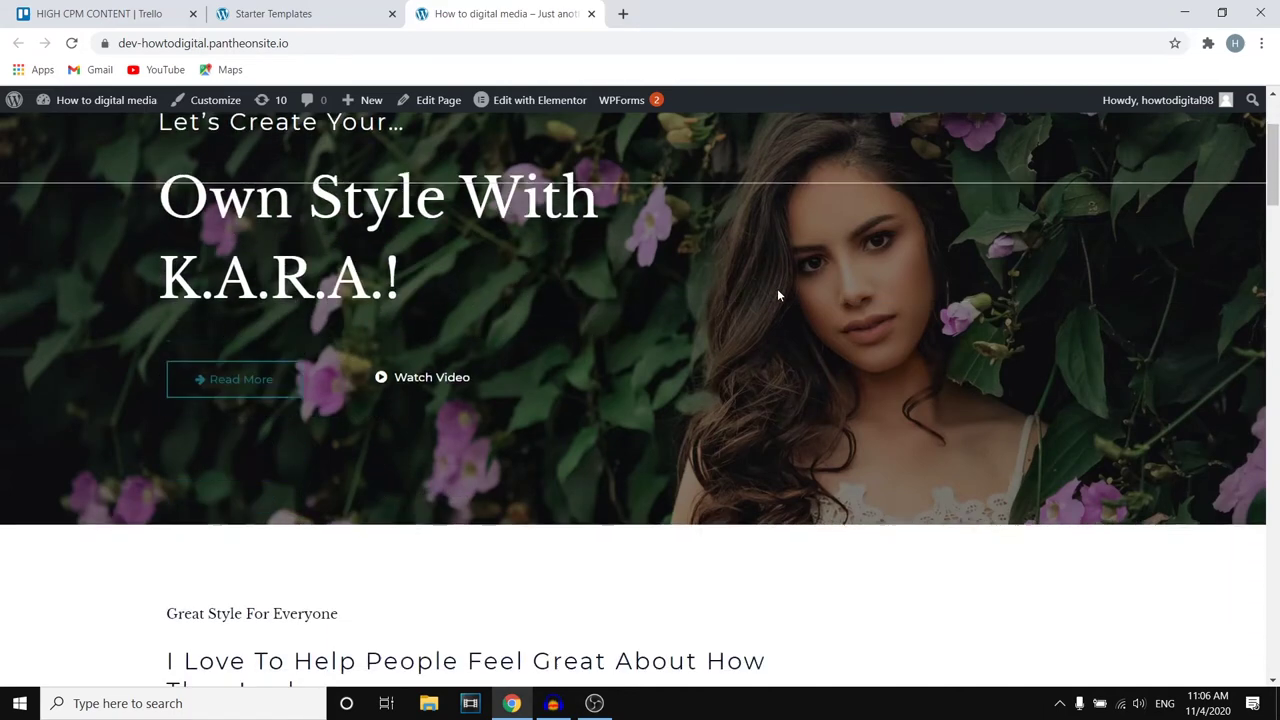
scroll(781, 297, down, 1)
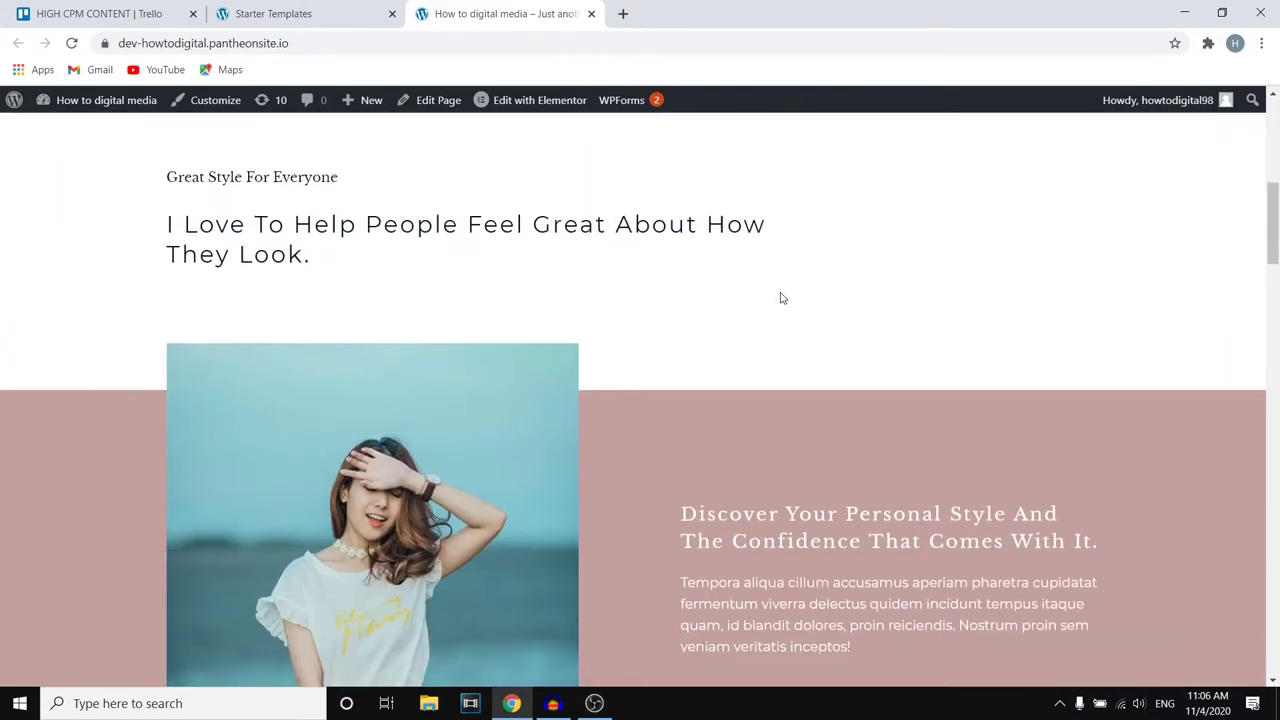
scroll(782, 298, down, 3)
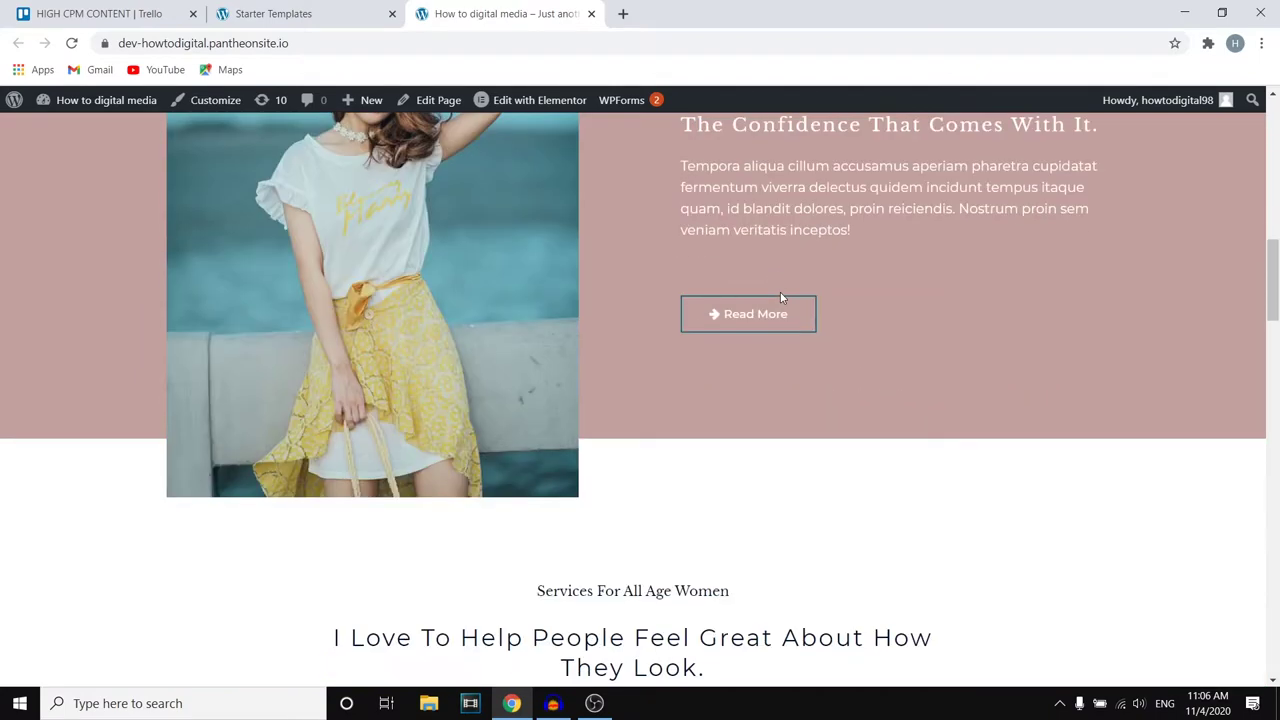
scroll(781, 297, down, 3)
Dismiss the import message for the Fashion Lifestyle Blog template and return to the list of blog templates to browse it
click(275, 14)
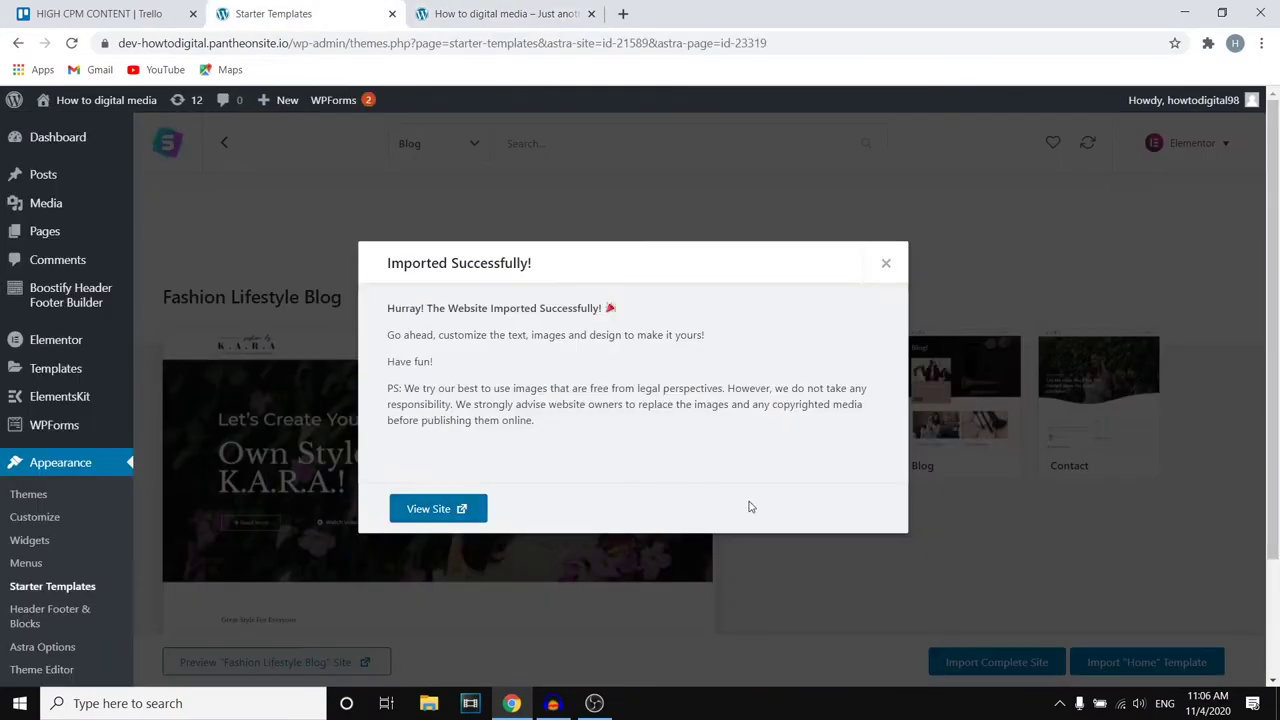
click(886, 263)
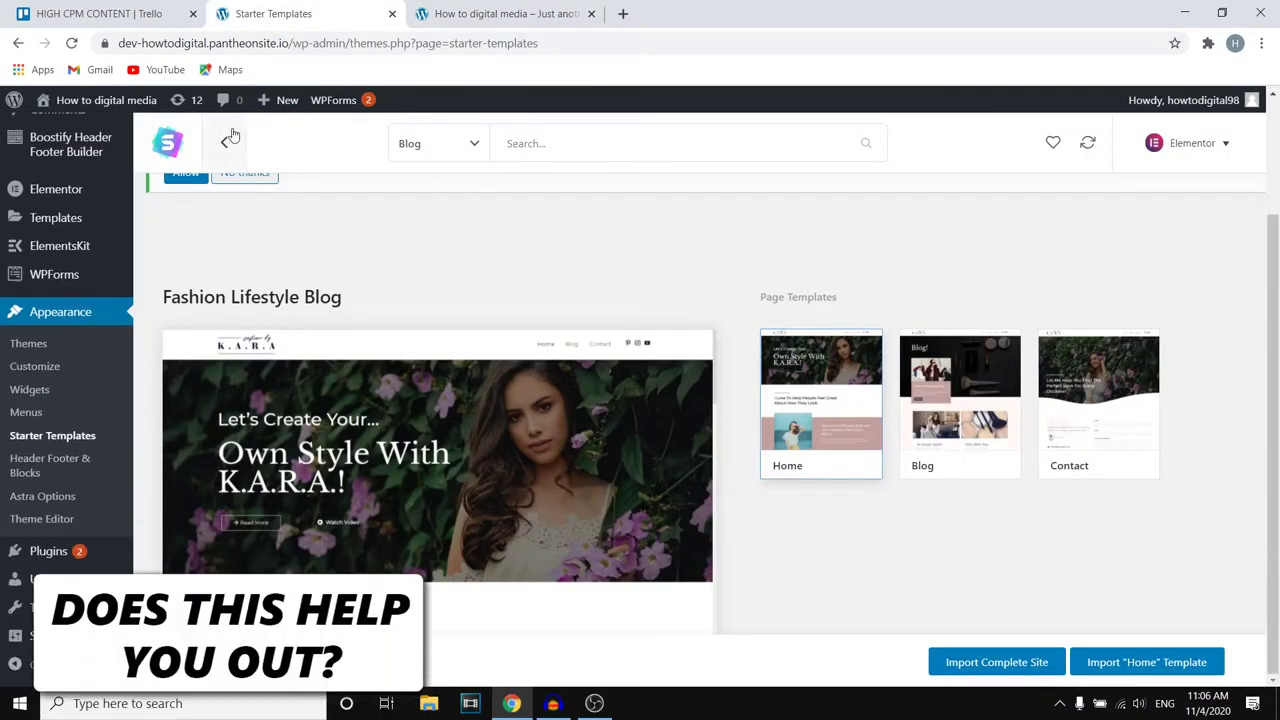
click(224, 142)
scroll(748, 334, down, 3)
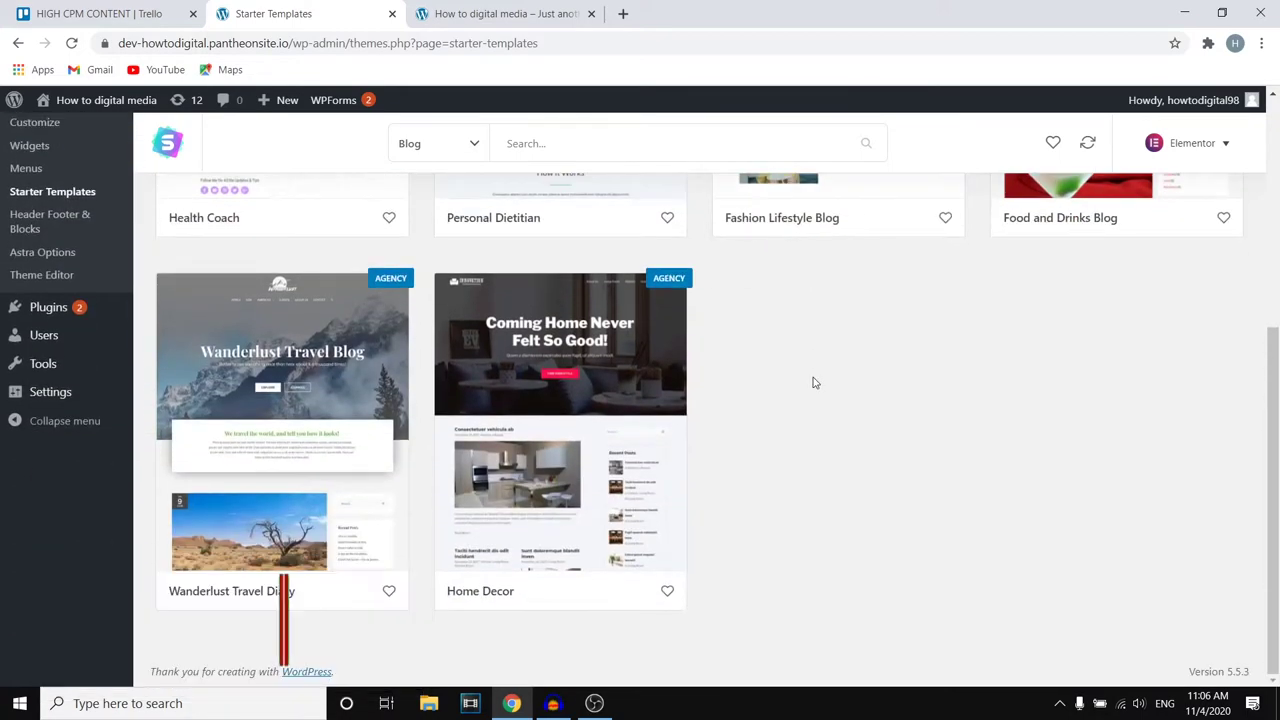
scroll(814, 380, up, 5)
Return to the live home page and review its photo gallery, service descriptions and testimonials
click(505, 14)
scroll(794, 343, down, 3)
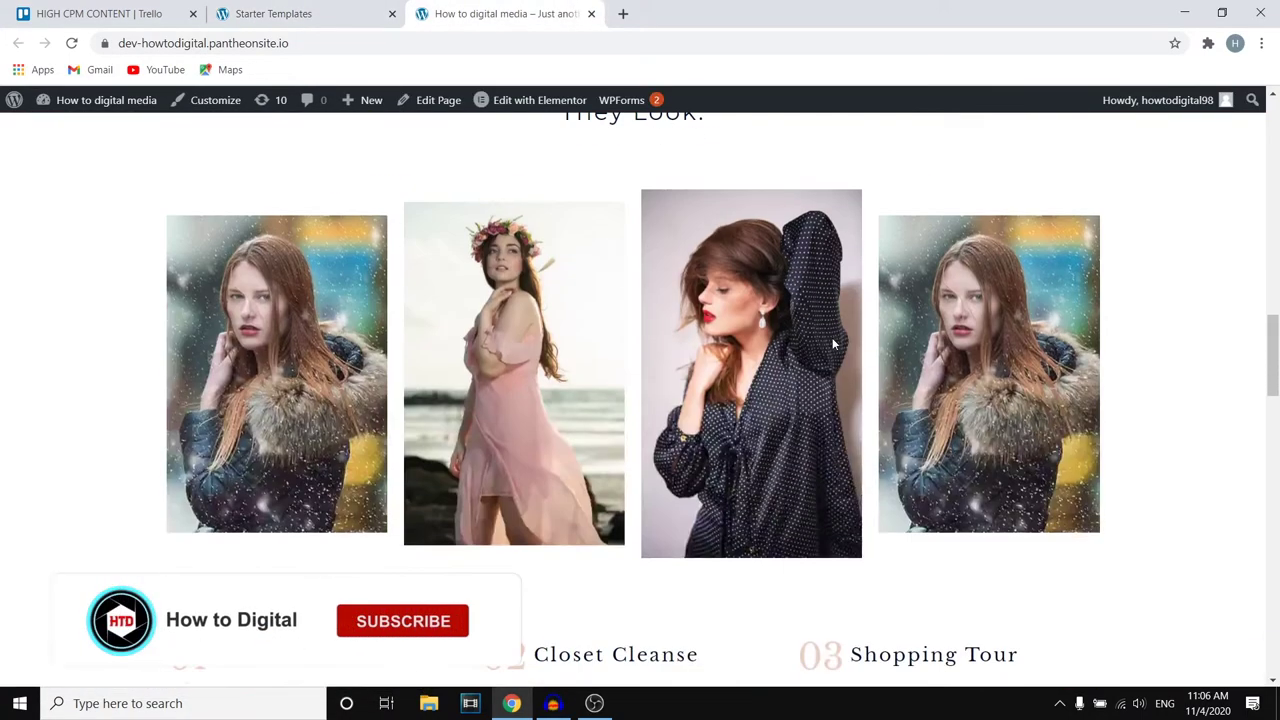
scroll(834, 344, down, 4)
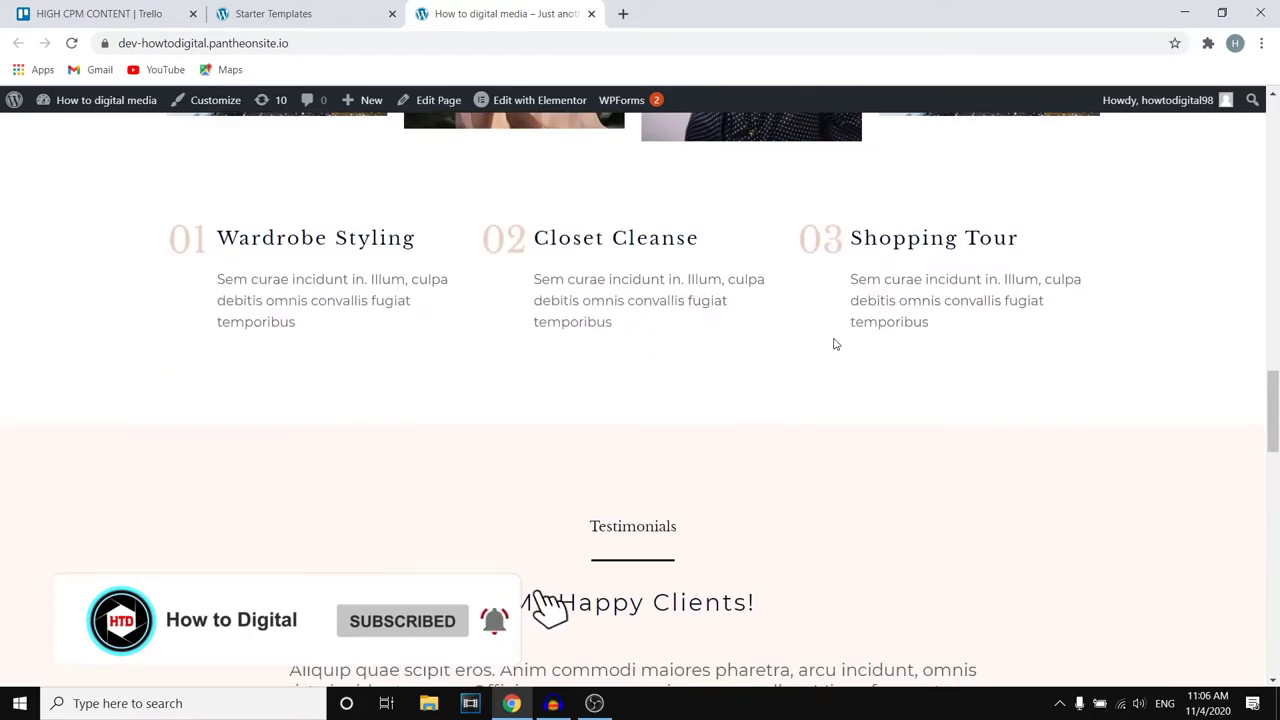
scroll(835, 348, up, 10)
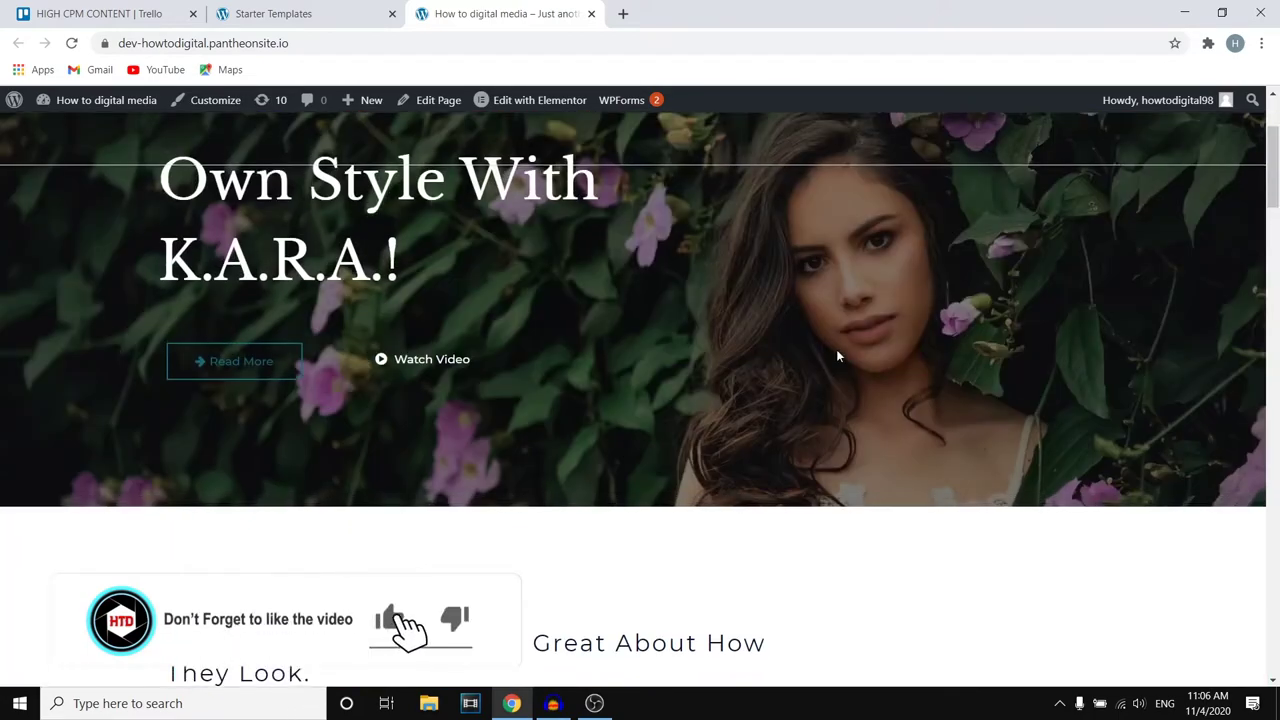
scroll(836, 349, up, 2)
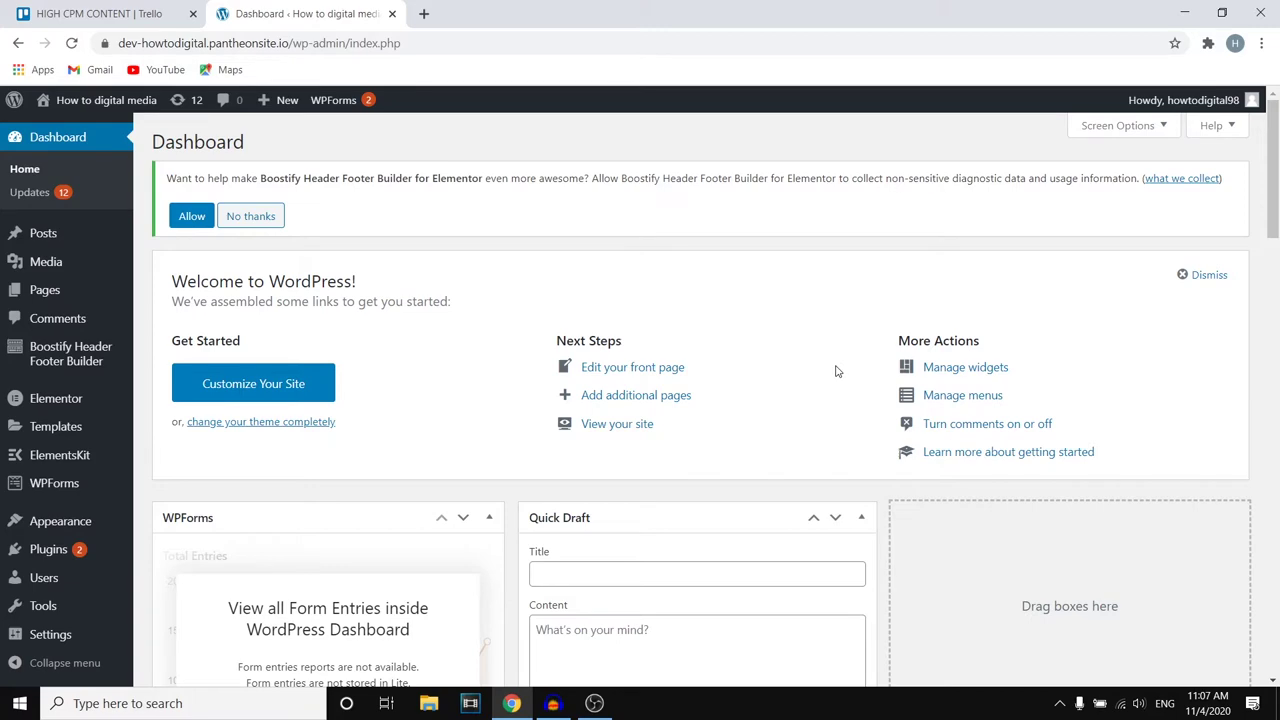
Open the page for adding new plugins and search for "astra"
mouse_move(48, 551)
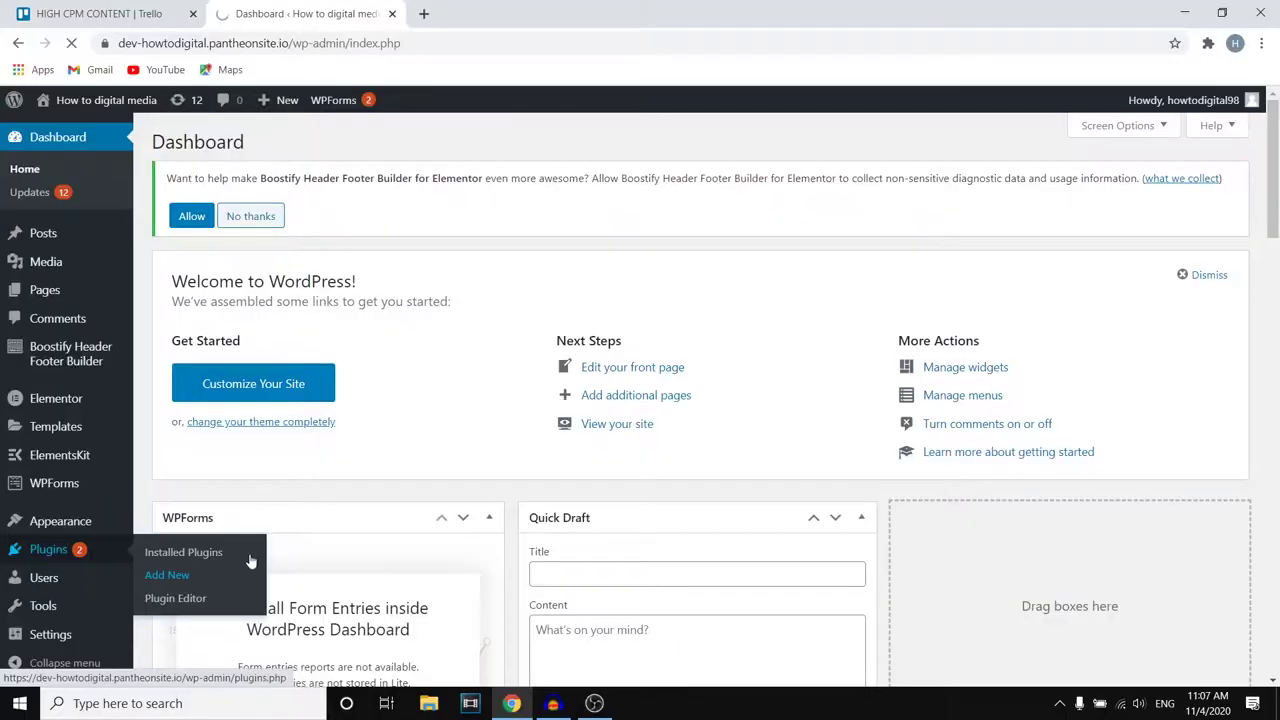
click(462, 493)
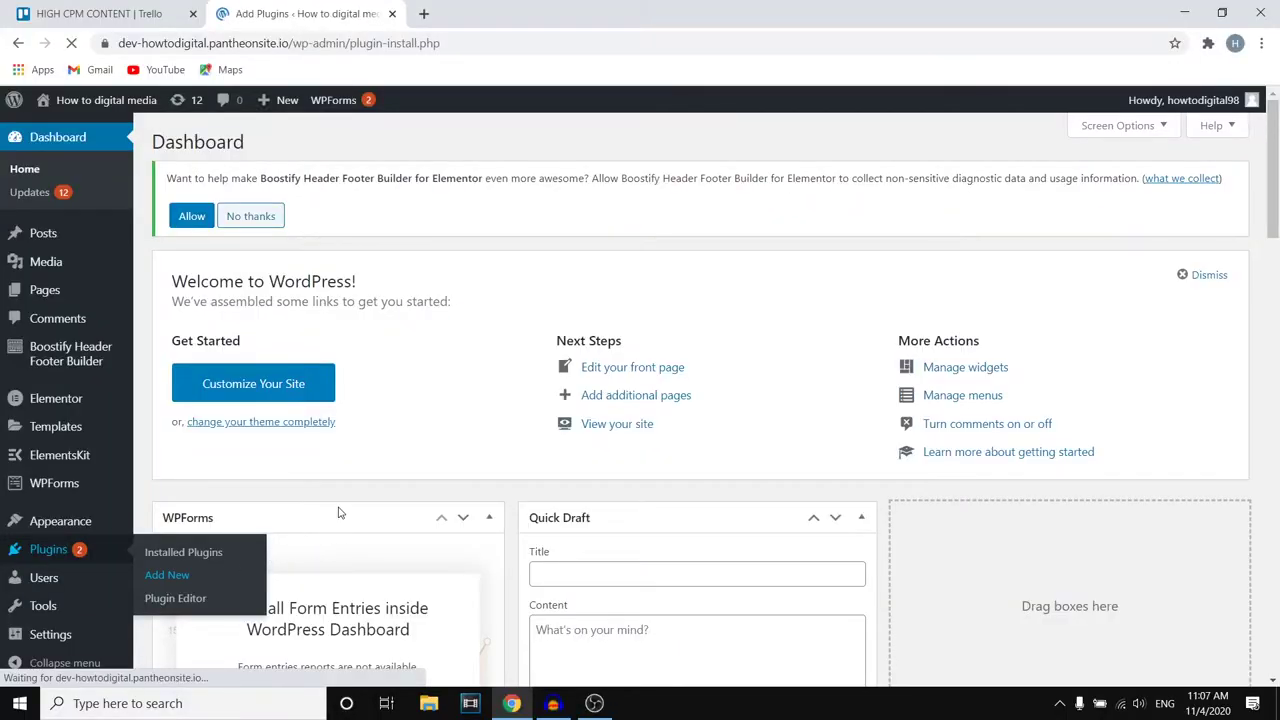
click(1111, 266)
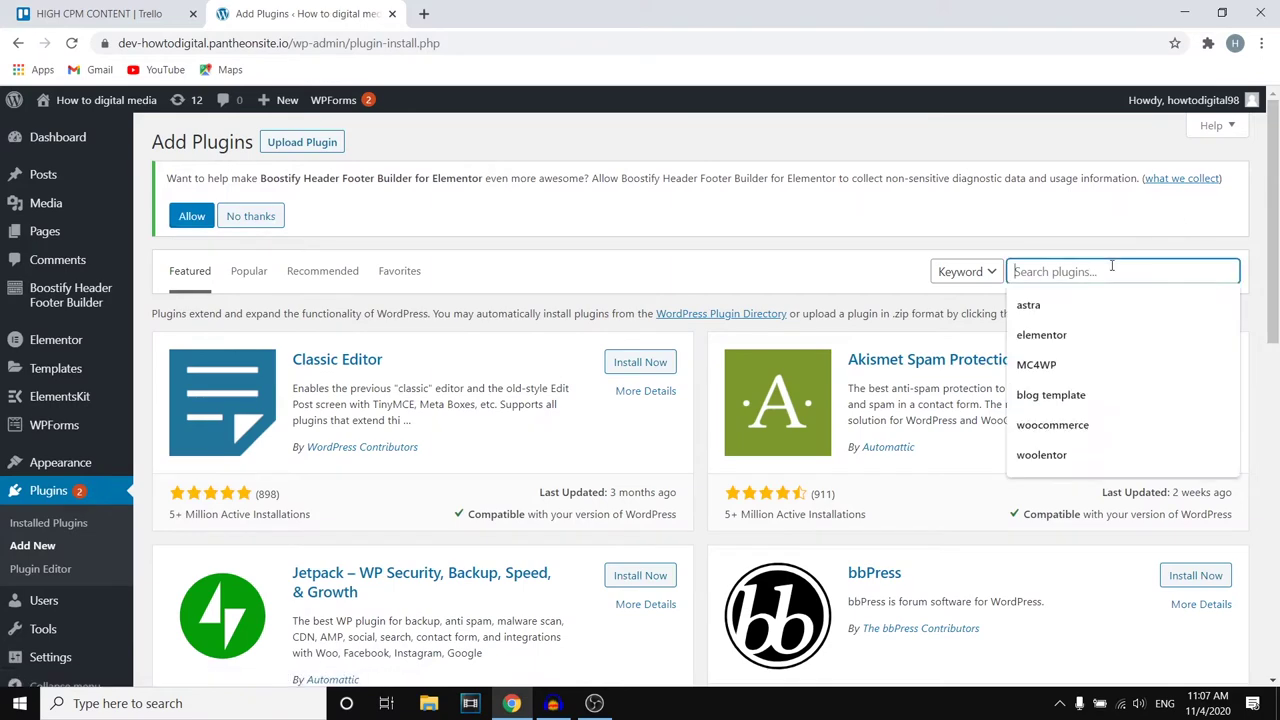
text(astra)
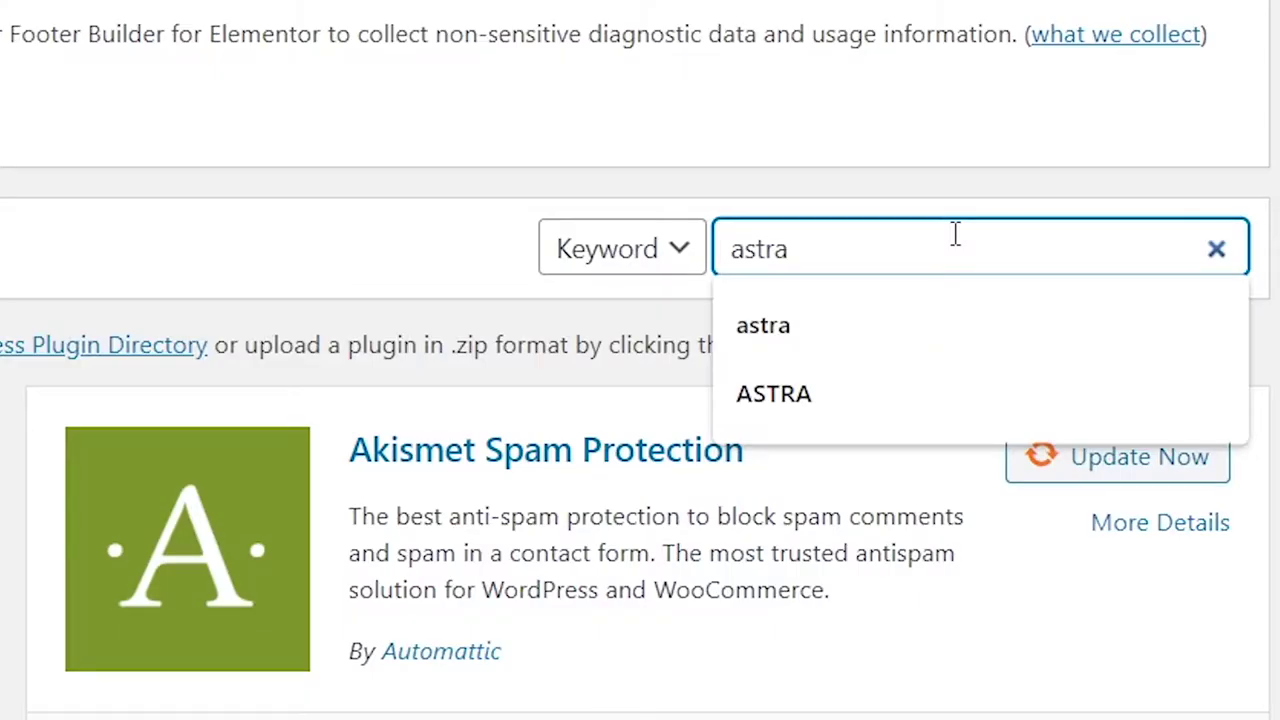
key(Return)
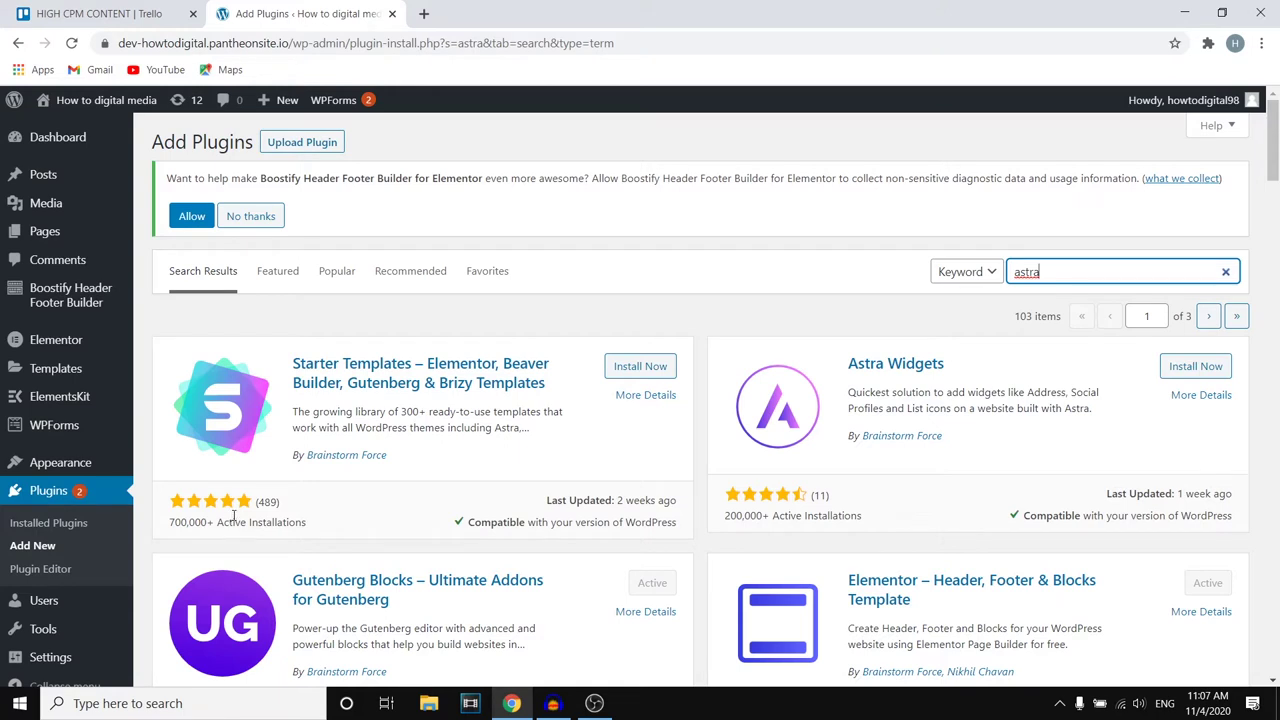
Install and activate the Starter Templates plugin by Brainstorm Force, and open its template library
click(640, 368)
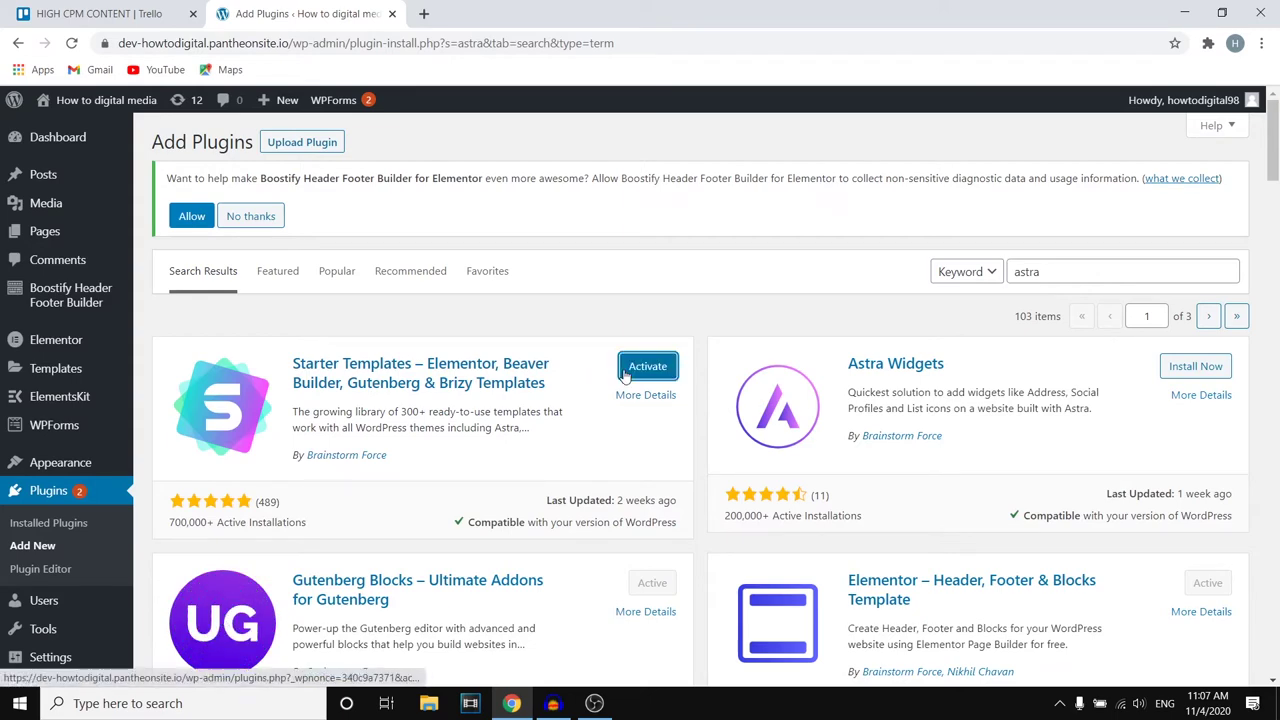
click(648, 367)
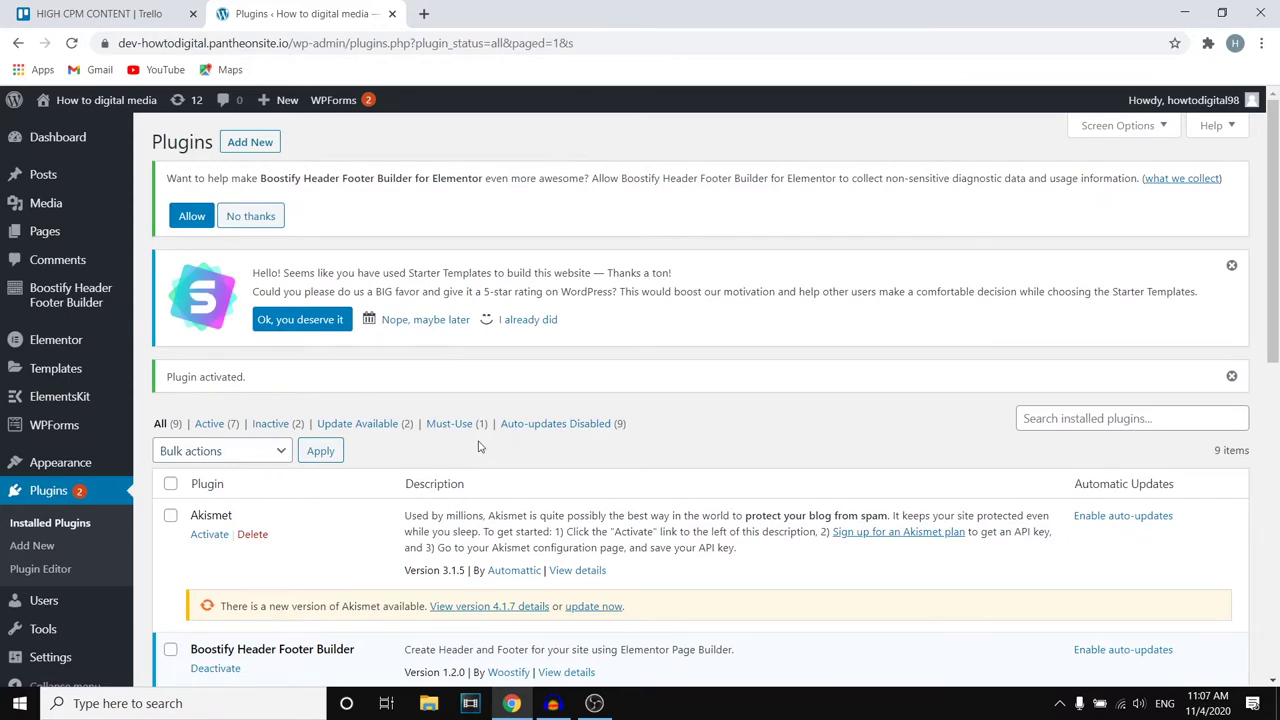
scroll(481, 443, down, 5)
scroll(481, 443, down, 3)
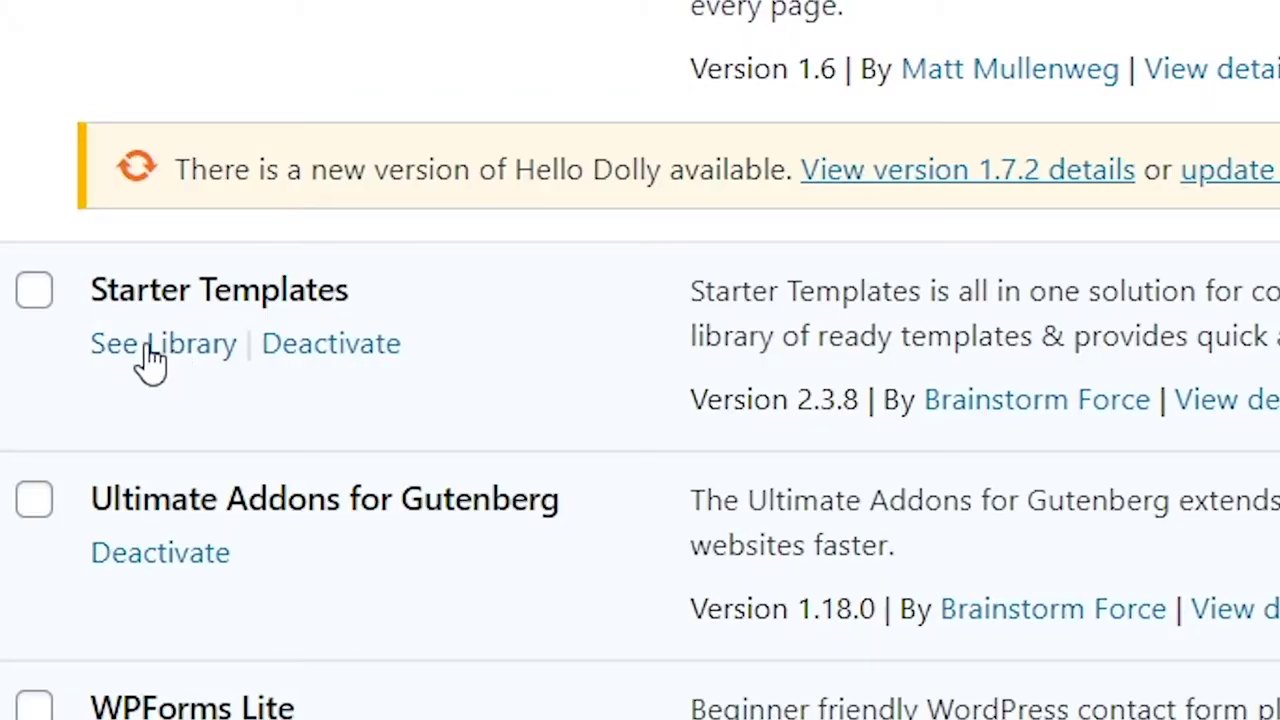
click(148, 350)
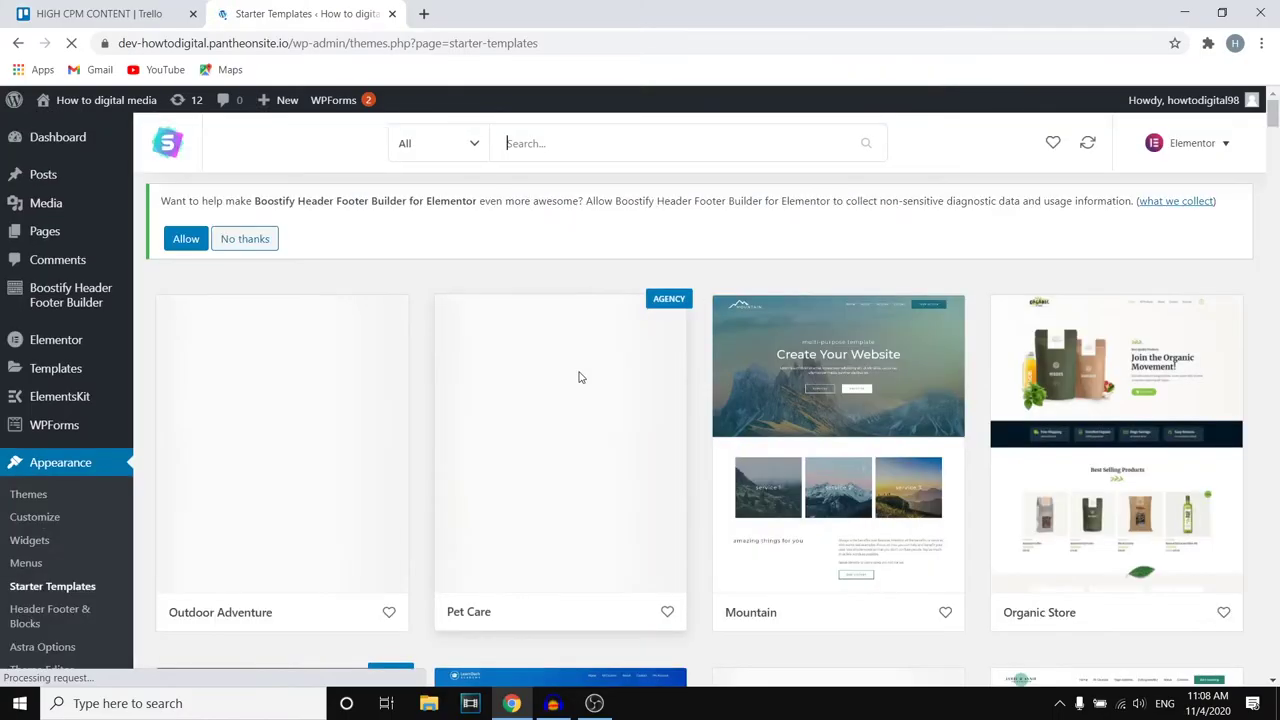
Browse the Elementor template library, search it for "blog" and look through the matching site and page templates
scroll(580, 377, down, 20)
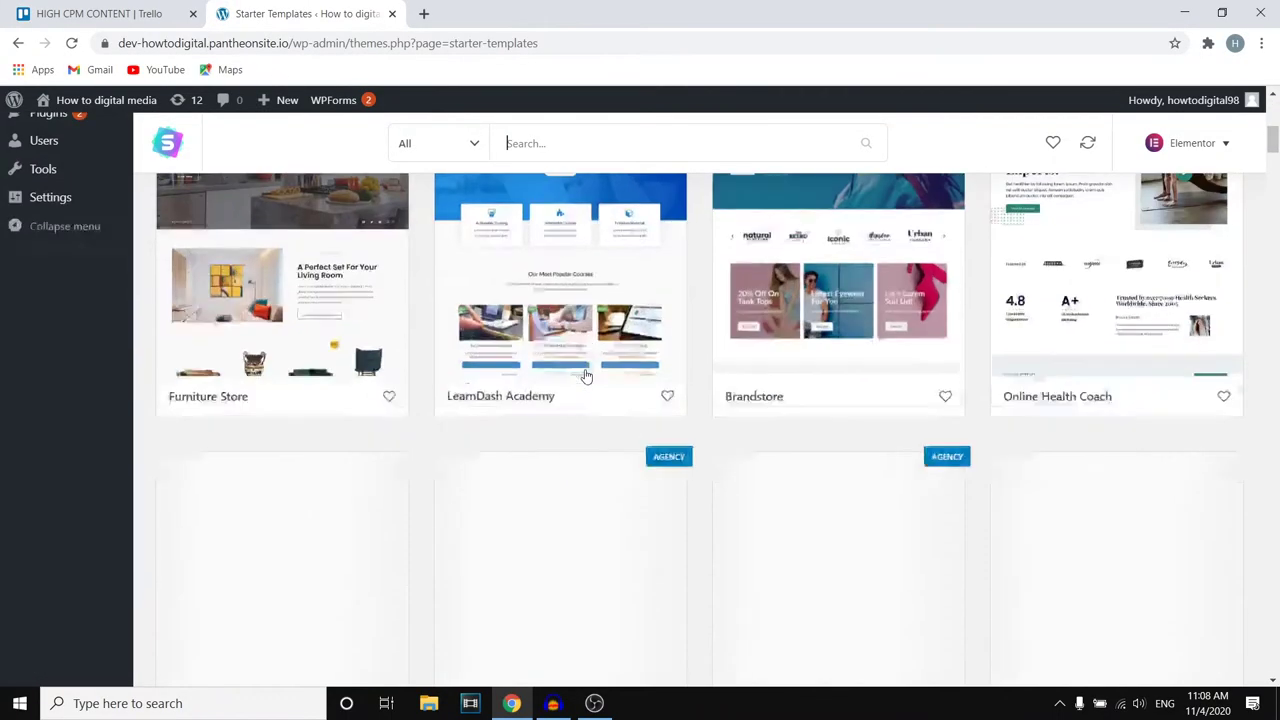
scroll(586, 376, down, 10)
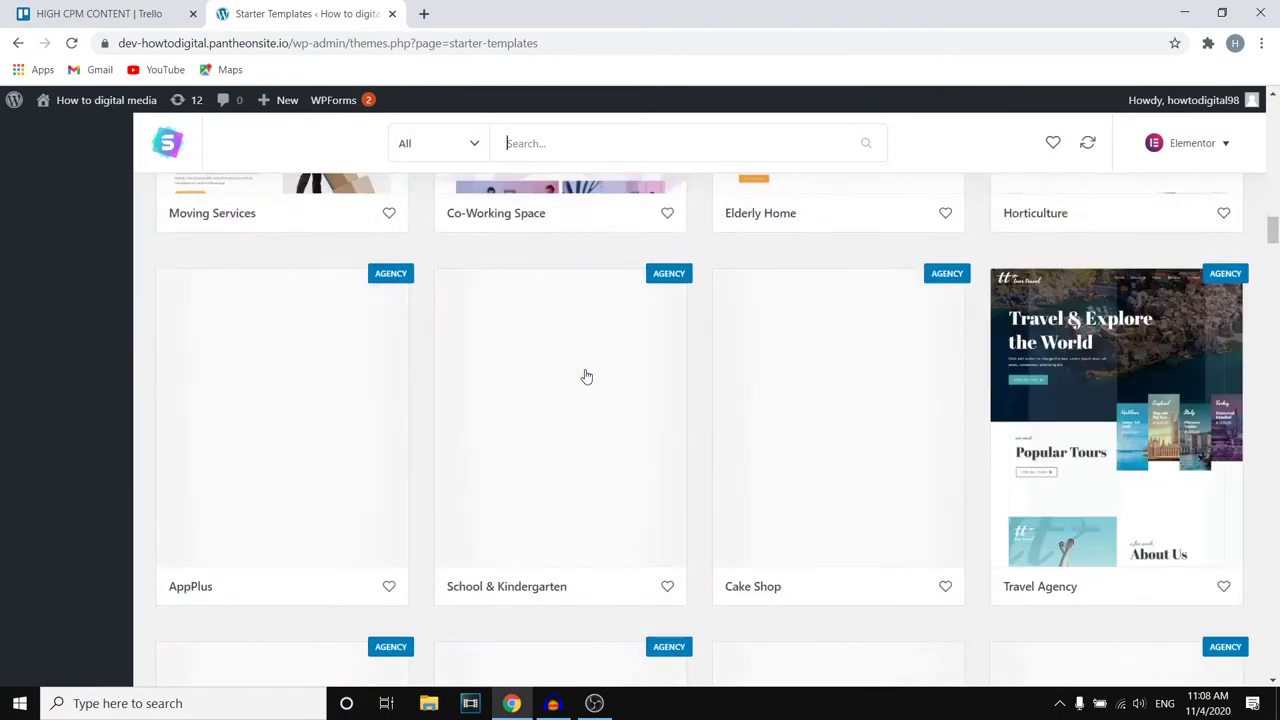
scroll(586, 376, down, 10)
scroll(586, 376, up, 20)
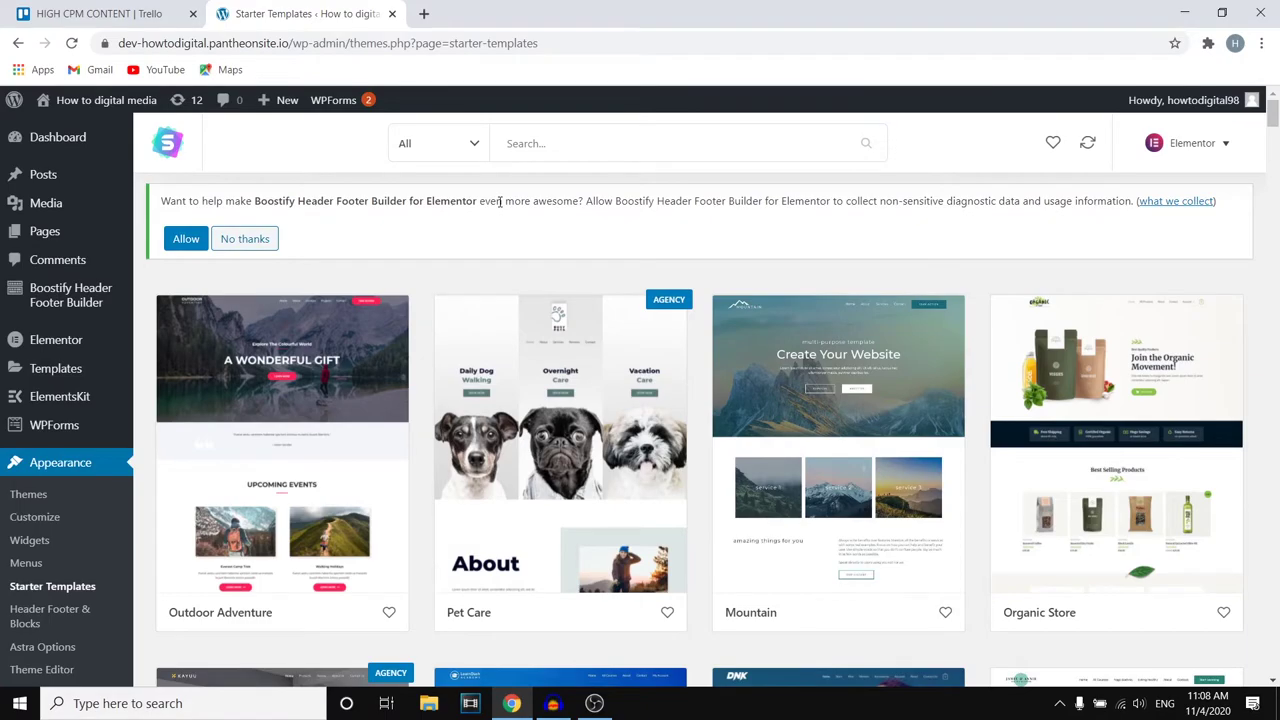
text(a)
key(BackSpace)
text(blog)
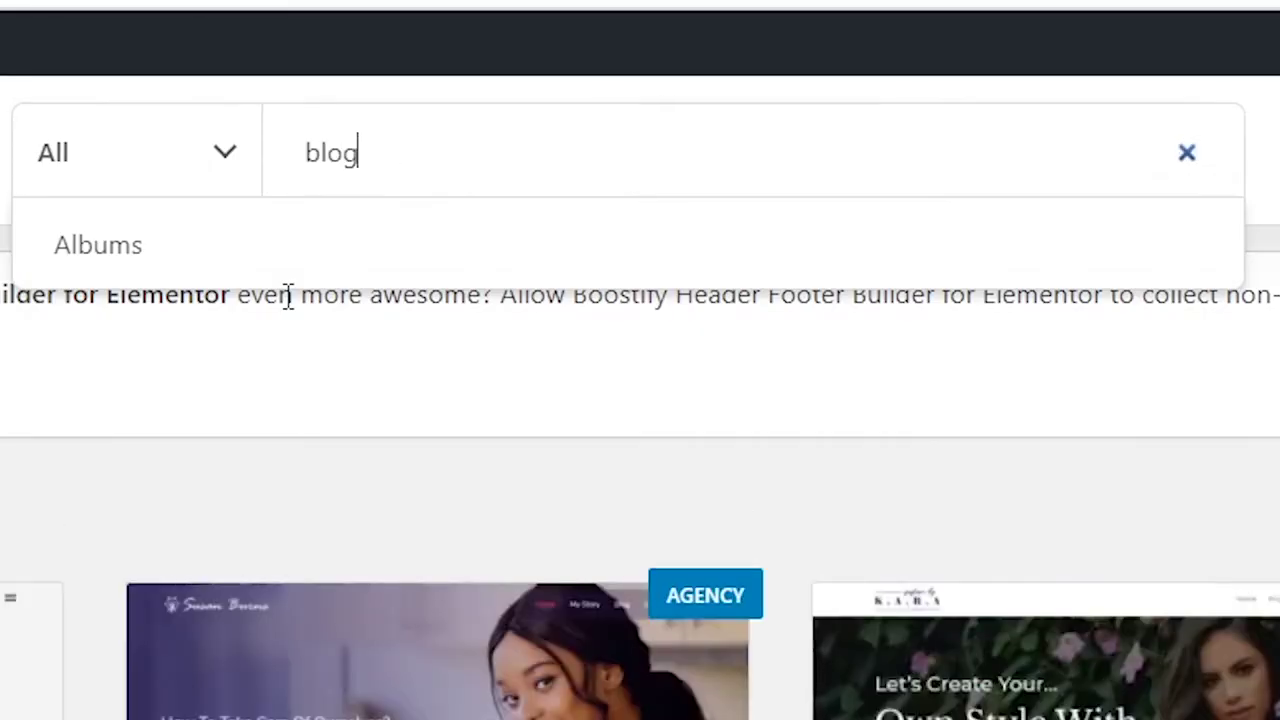
click(156, 247)
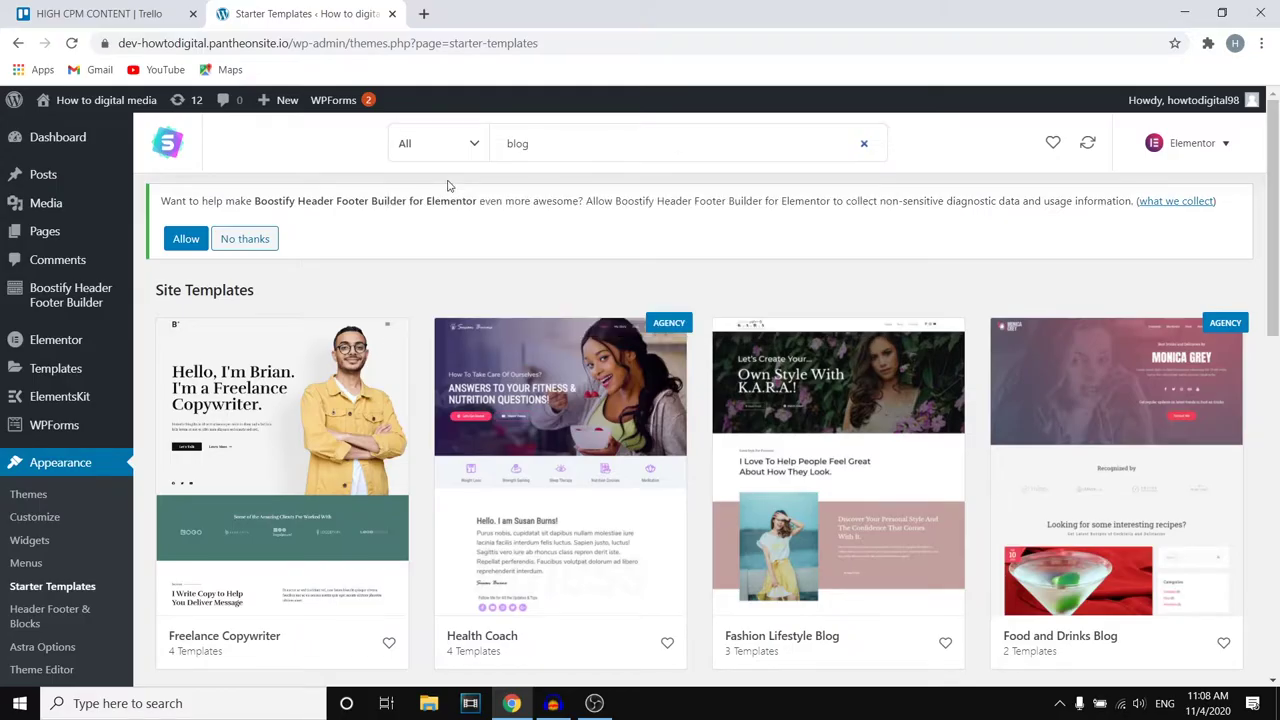
scroll(448, 185, down, 5)
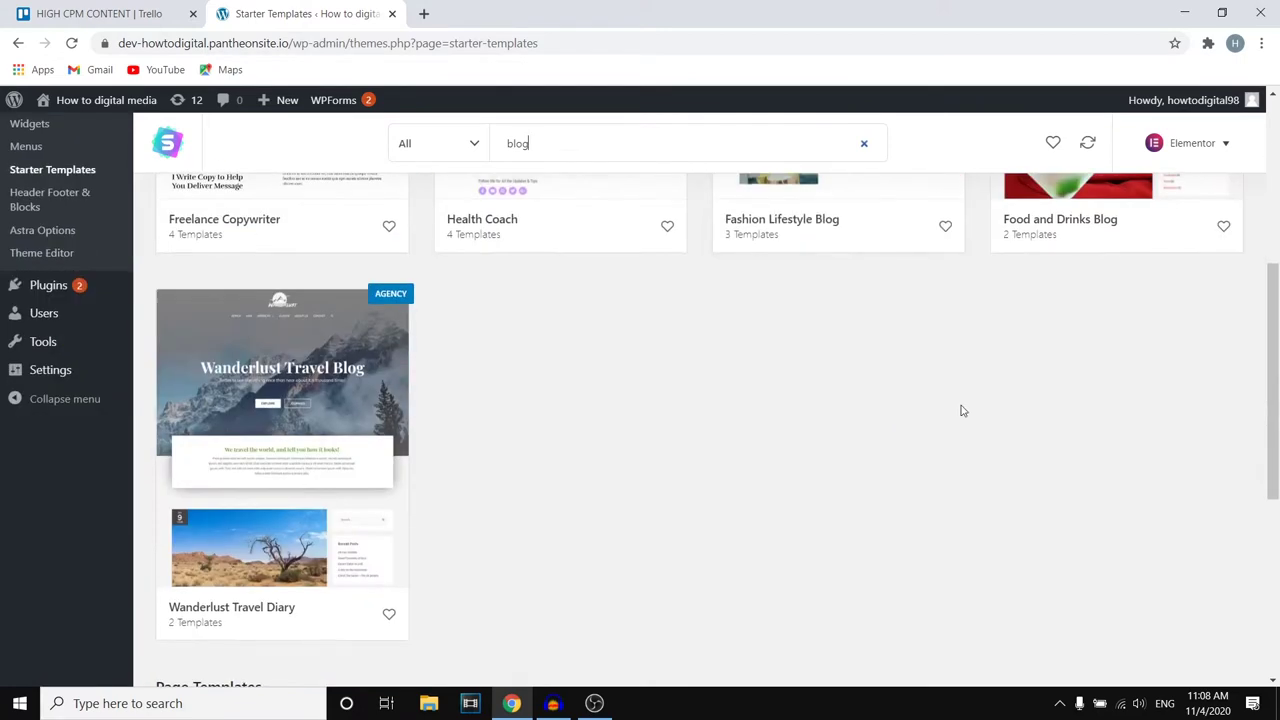
scroll(963, 411, down, 5)
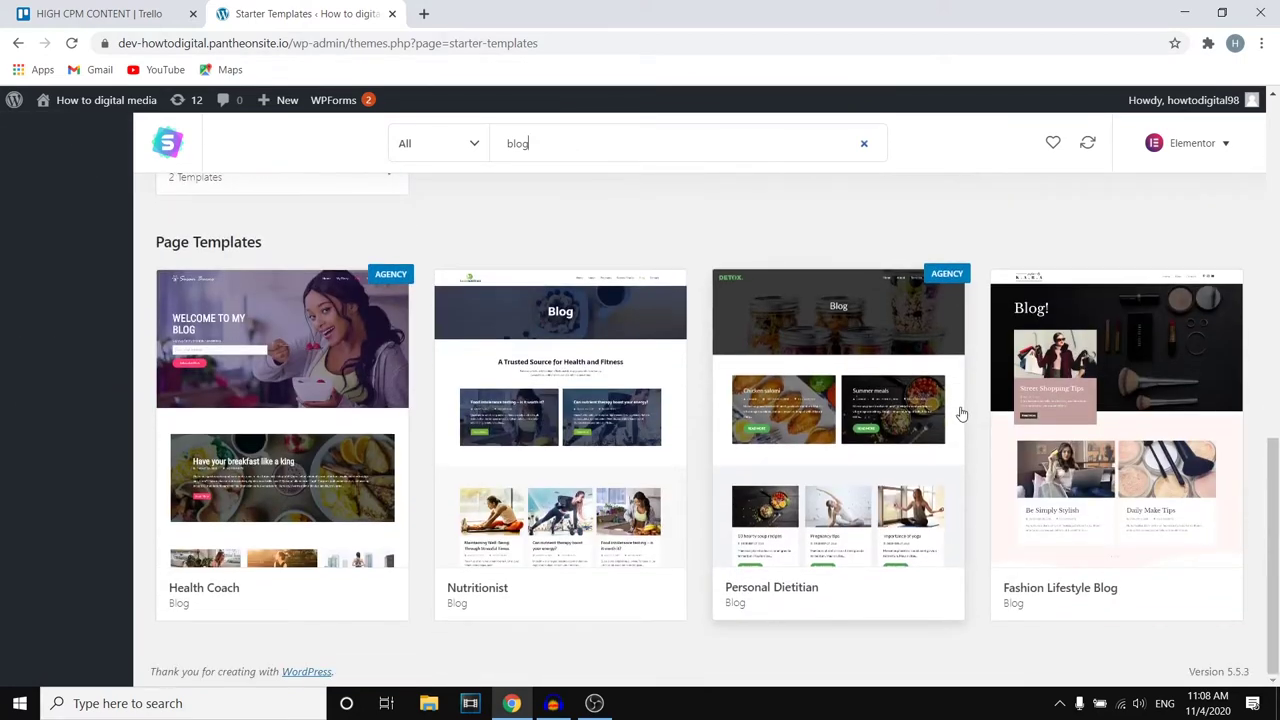
scroll(961, 413, up, 10)
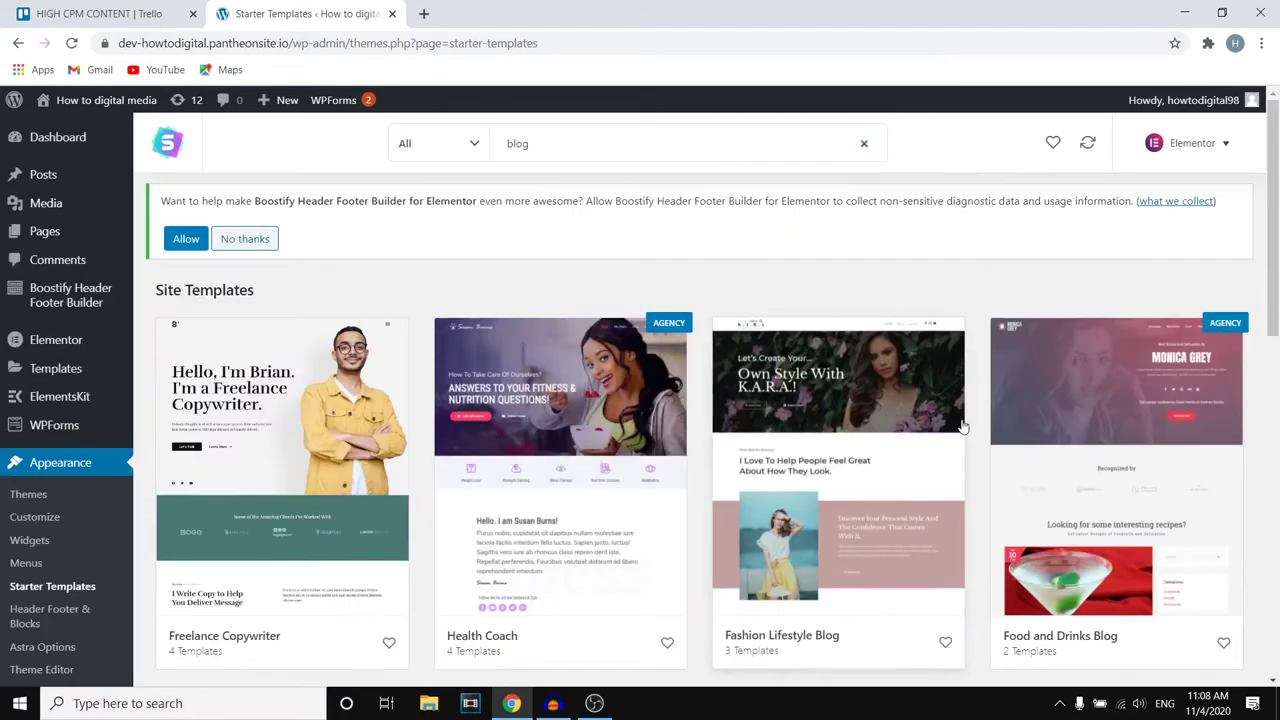
Switch the page builder to Beaver Builder and filter the templates by the Blog category to browse them
click(1203, 155)
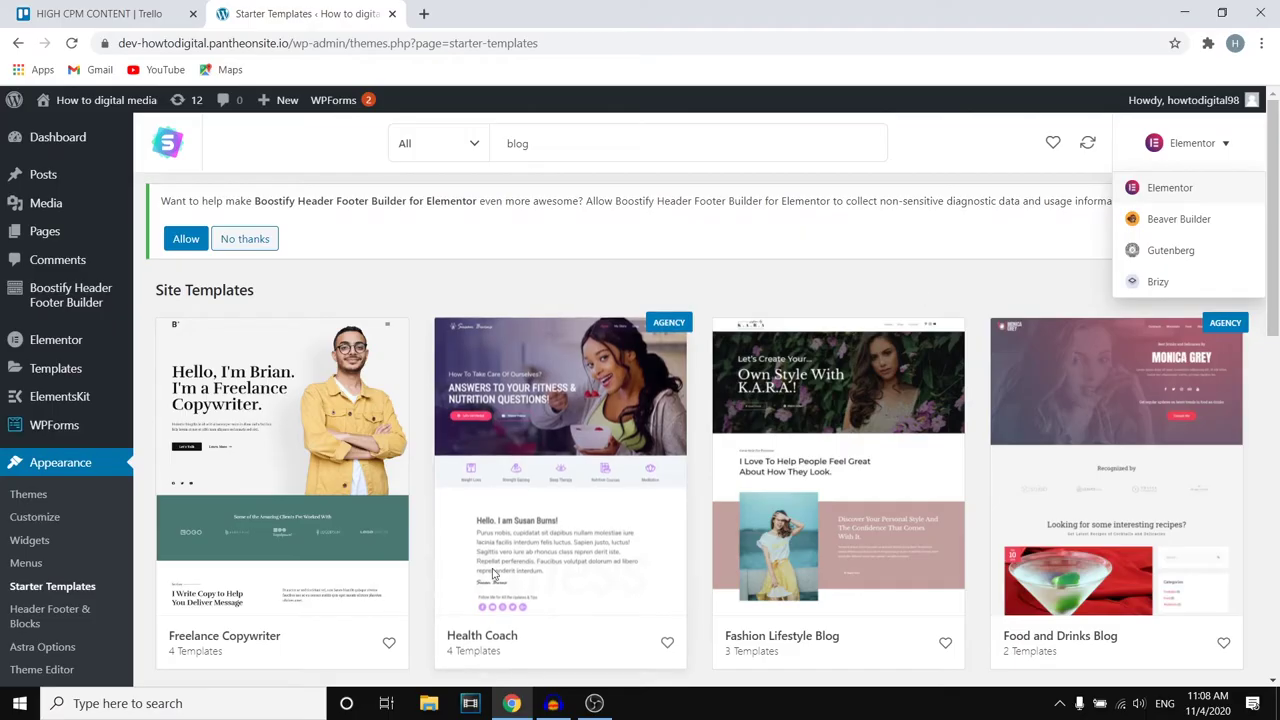
click(1193, 218)
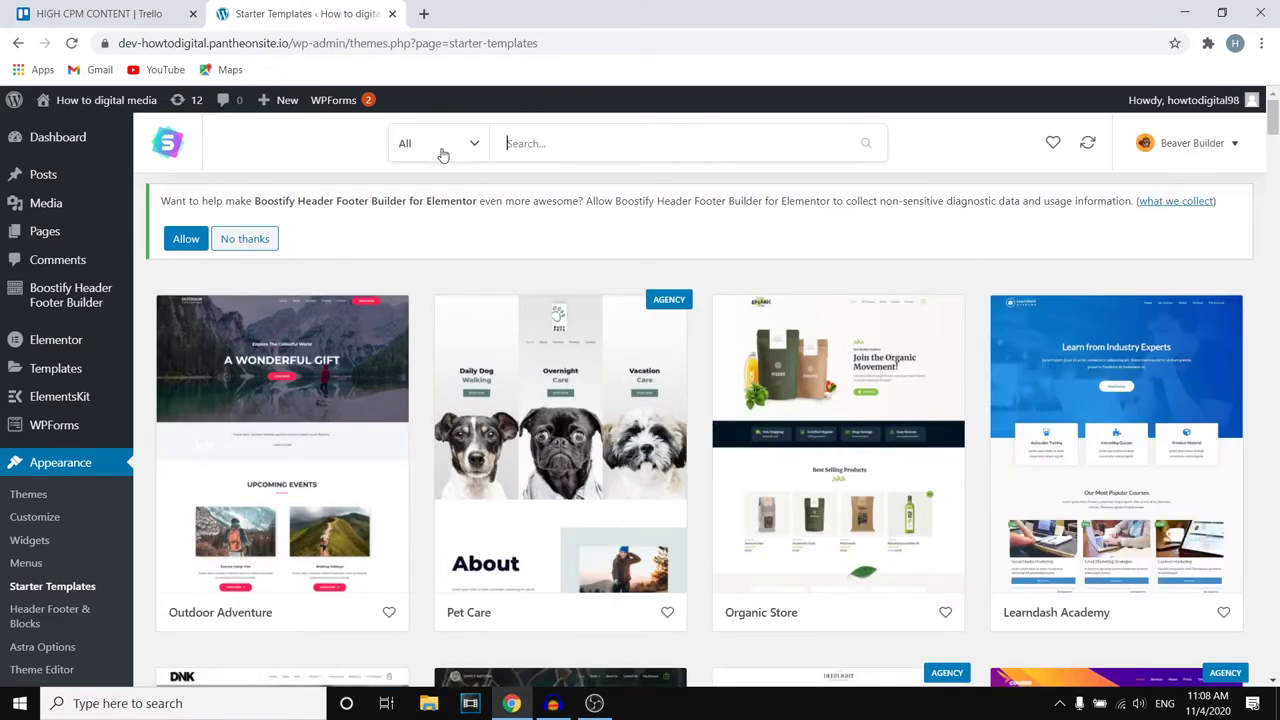
click(443, 153)
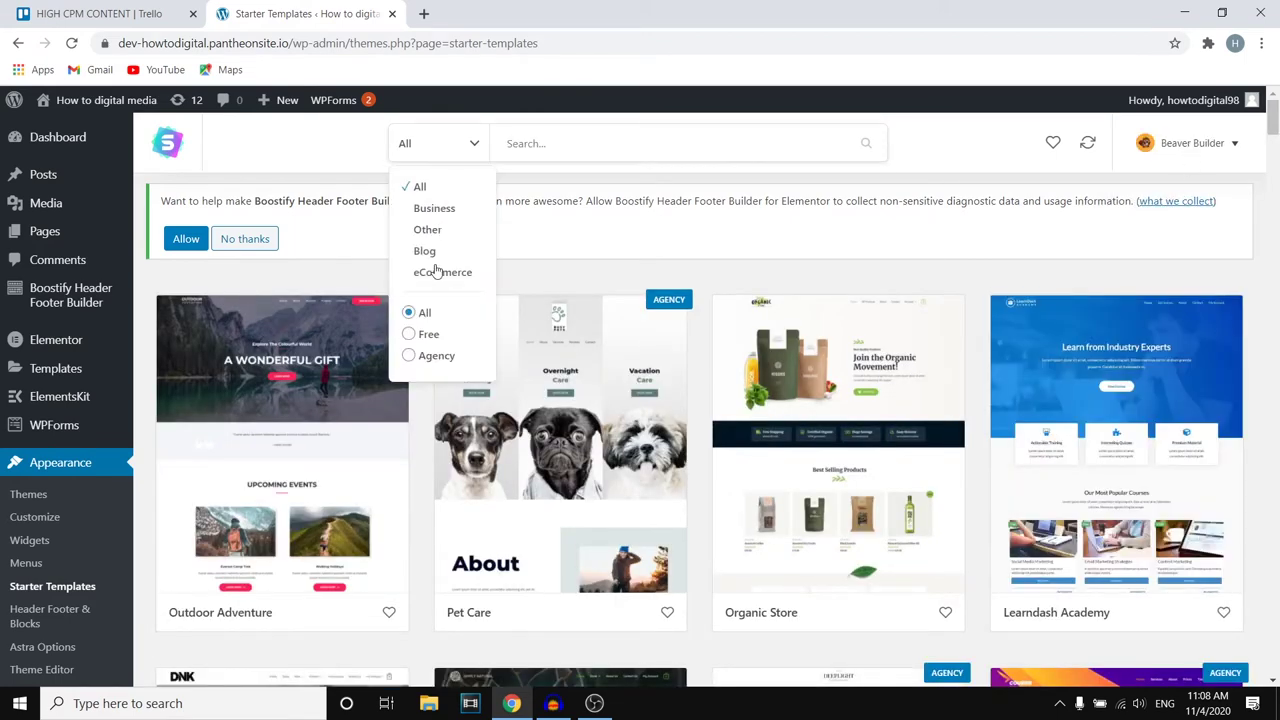
click(426, 251)
scroll(674, 420, down, 3)
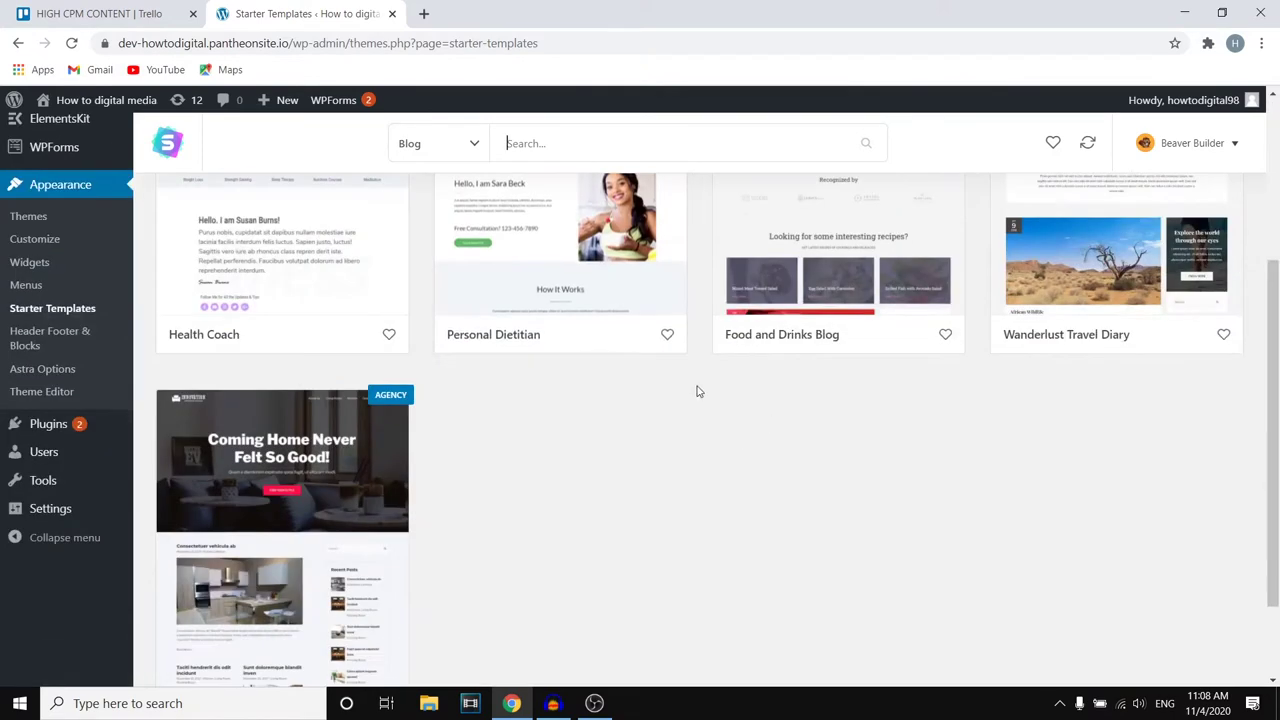
scroll(640, 380, up, 4)
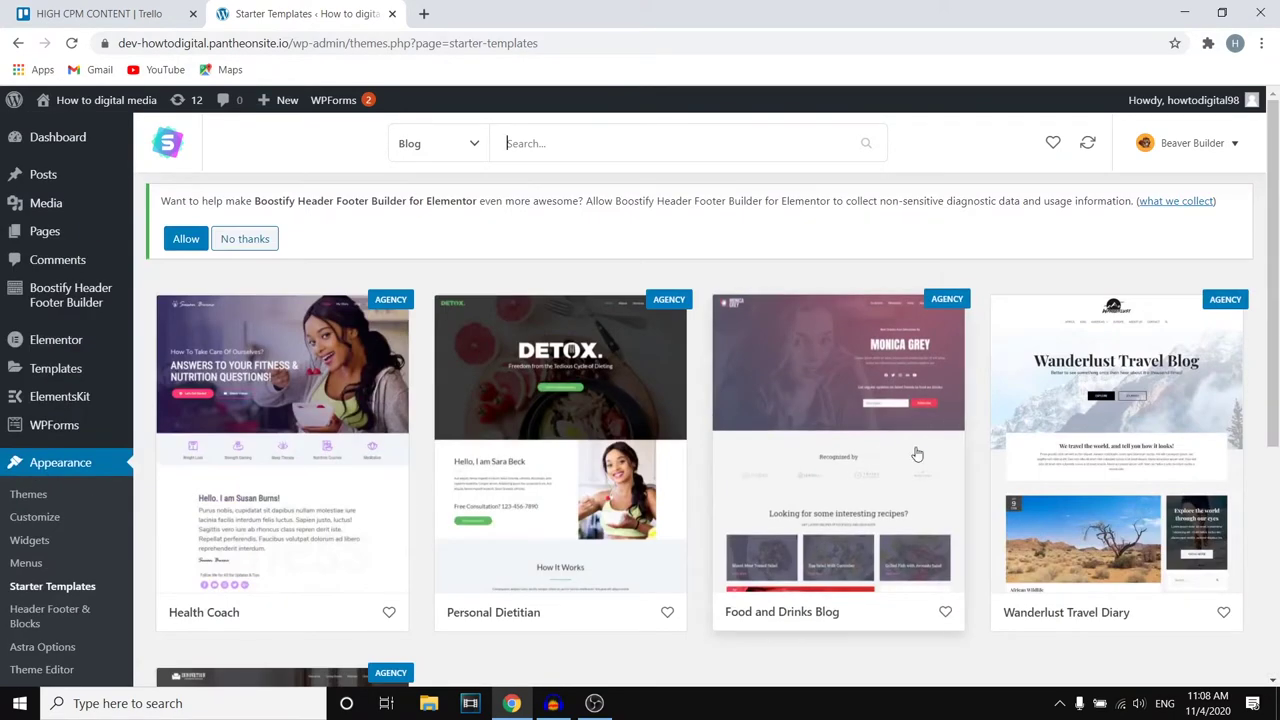
Switch the page builder to Gutenberg and filter its templates by the Blog category
click(1192, 143)
click(1197, 251)
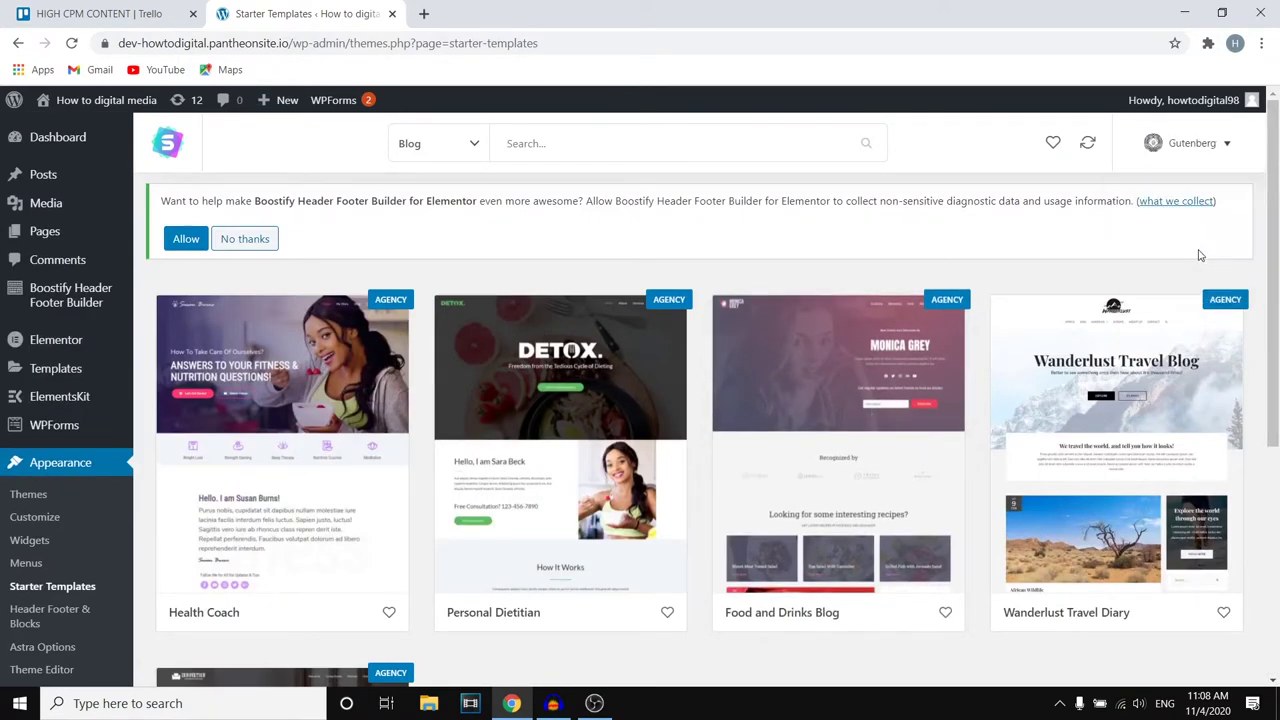
scroll(940, 425, down, 4)
scroll(940, 425, up, 4)
click(430, 143)
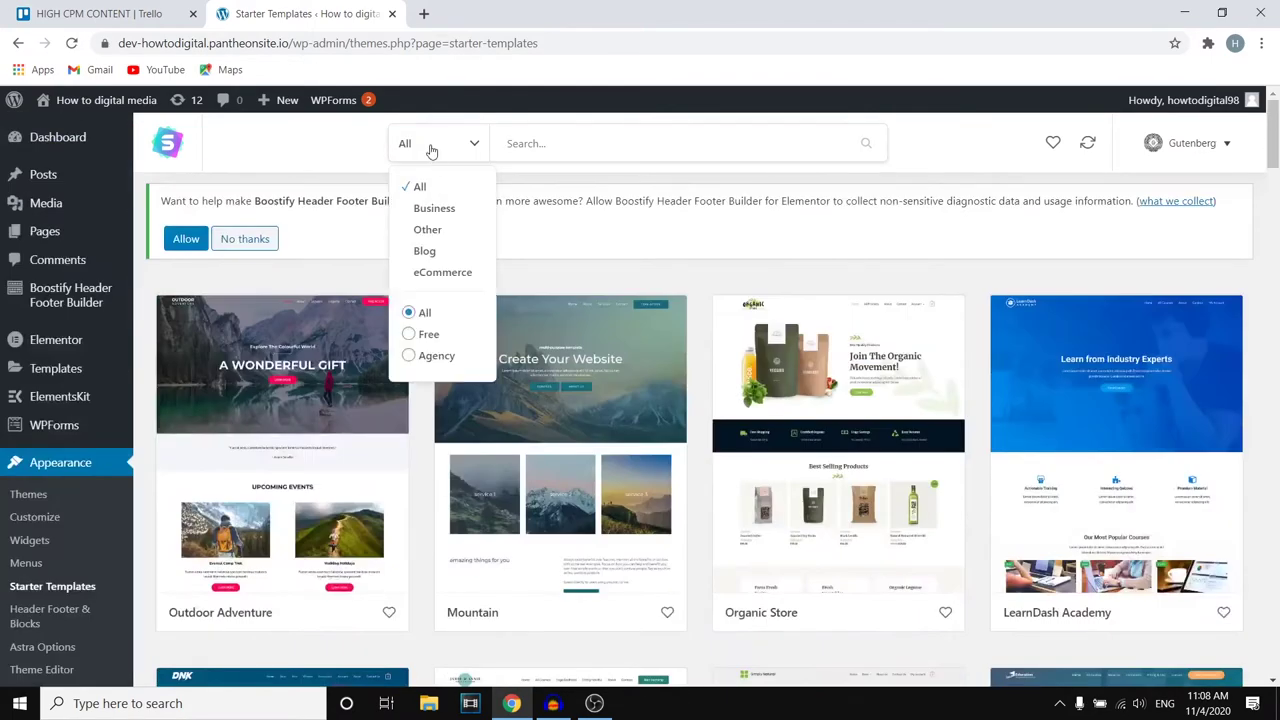
click(424, 250)
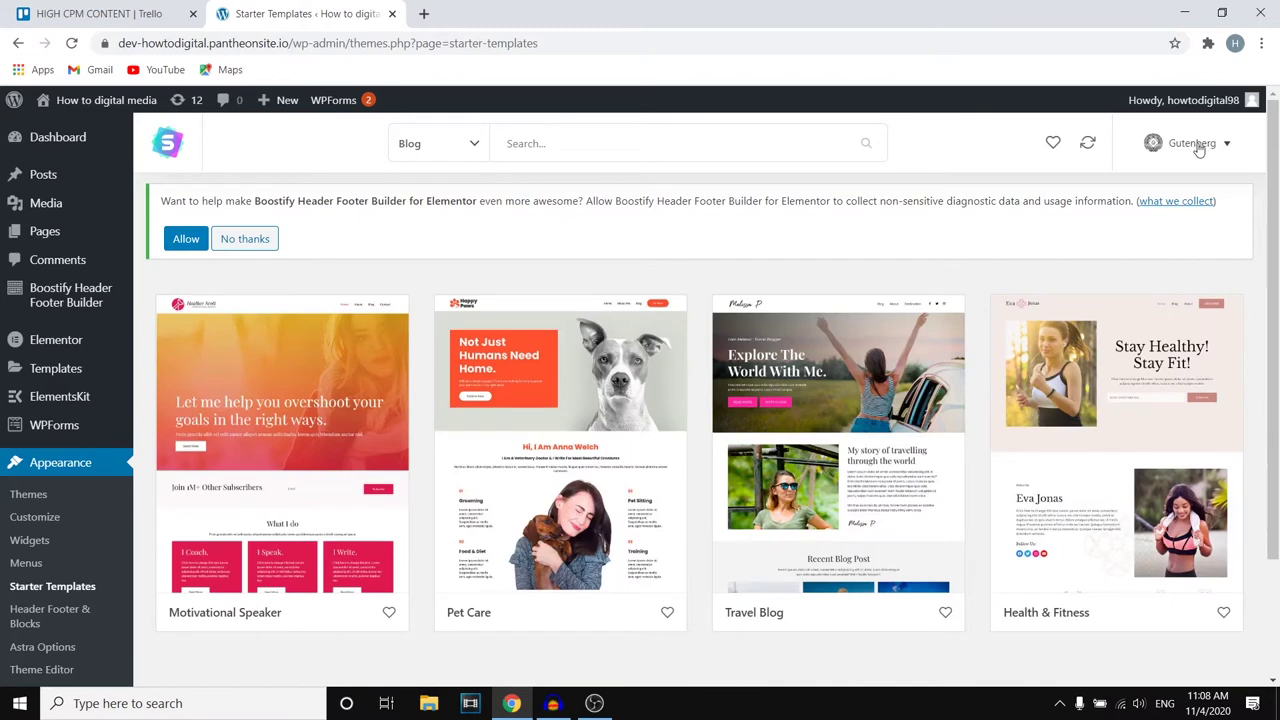
click(436, 148)
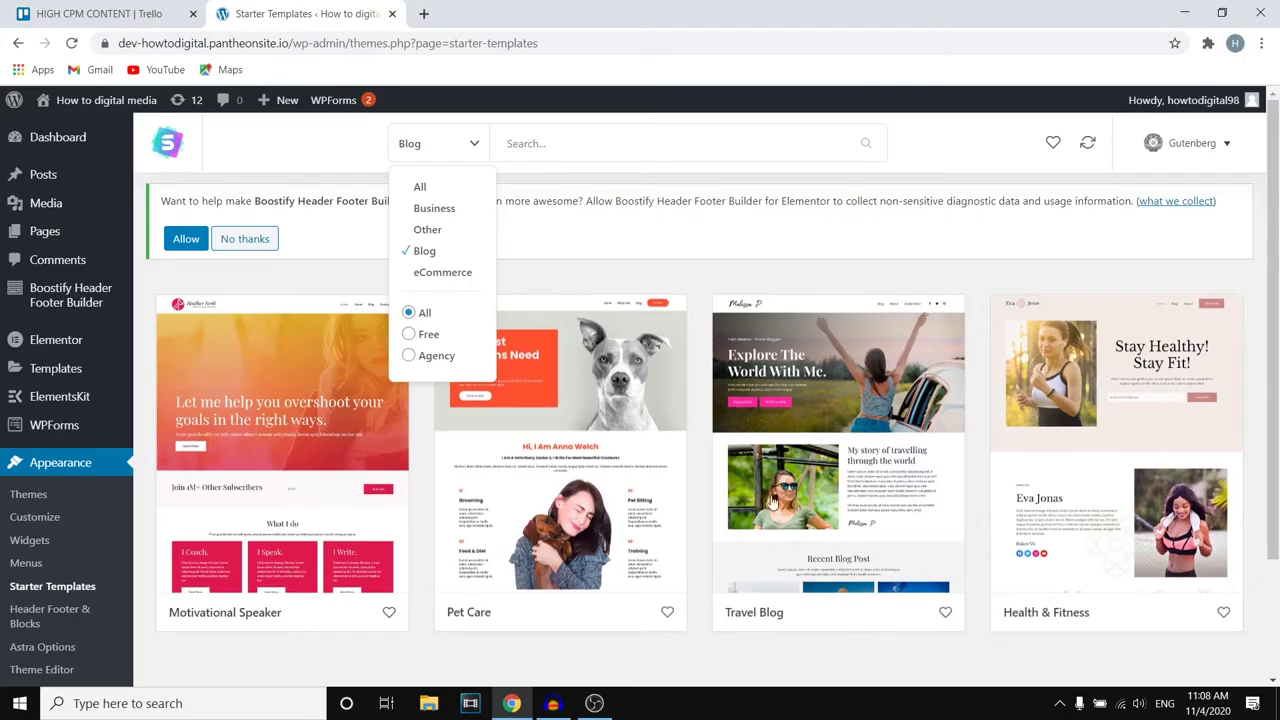
click(1188, 145)
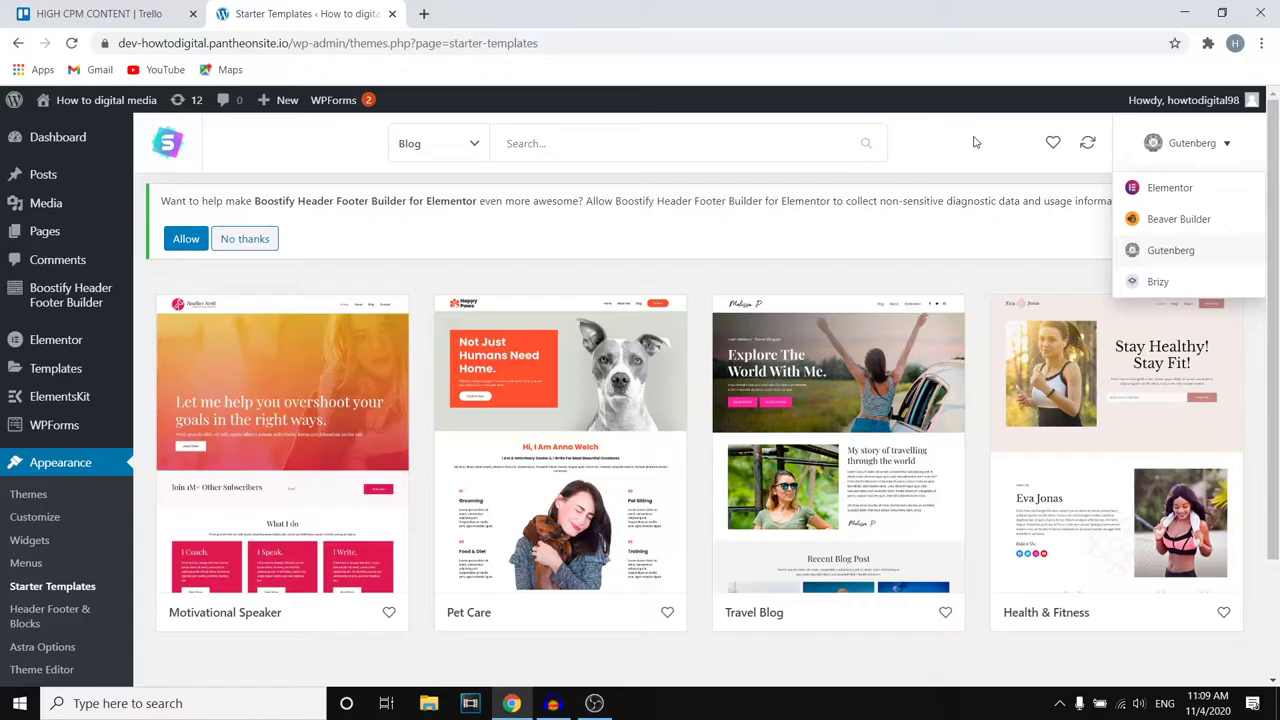
click(975, 142)
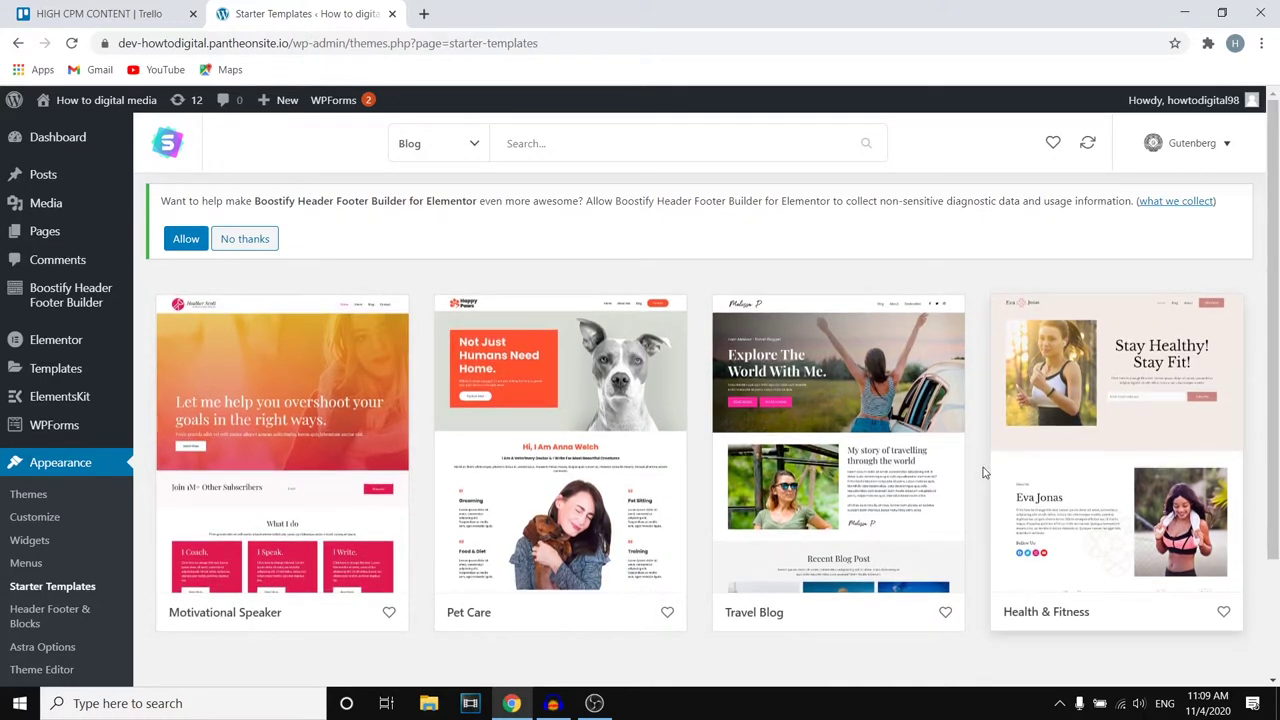
Open the Travel Blog template and launch the preview of its demo site
click(875, 468)
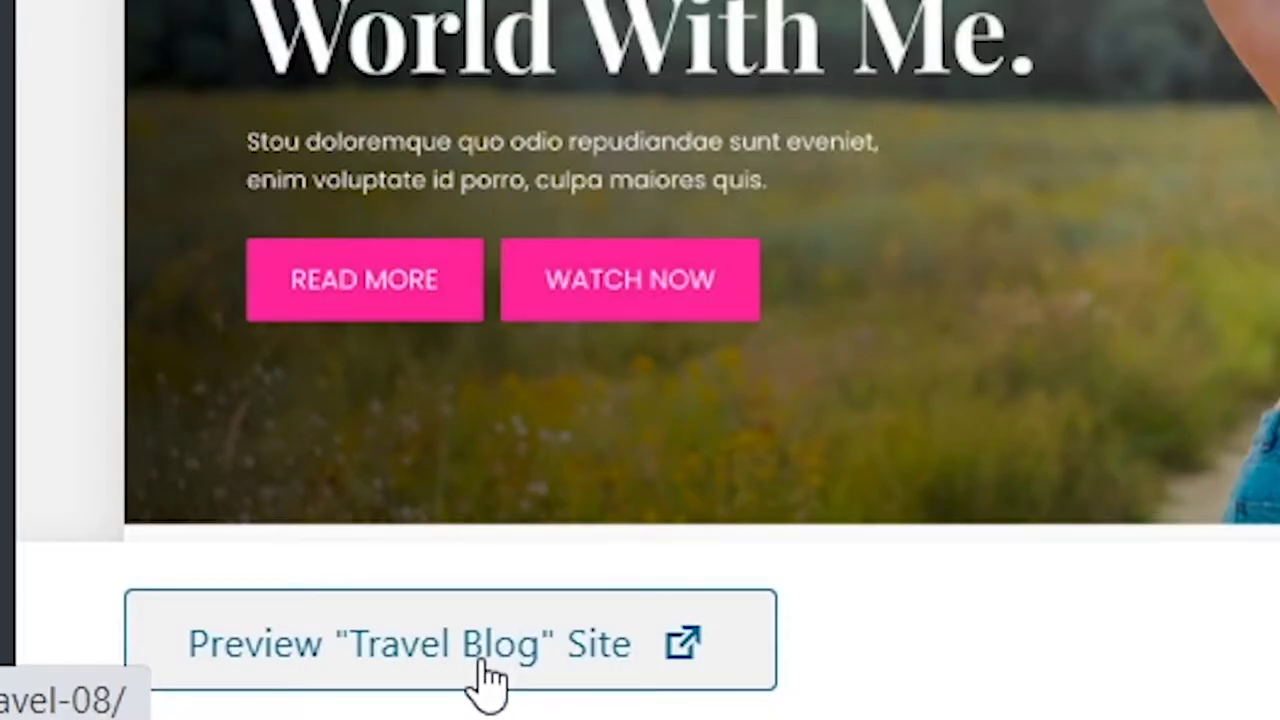
click(490, 678)
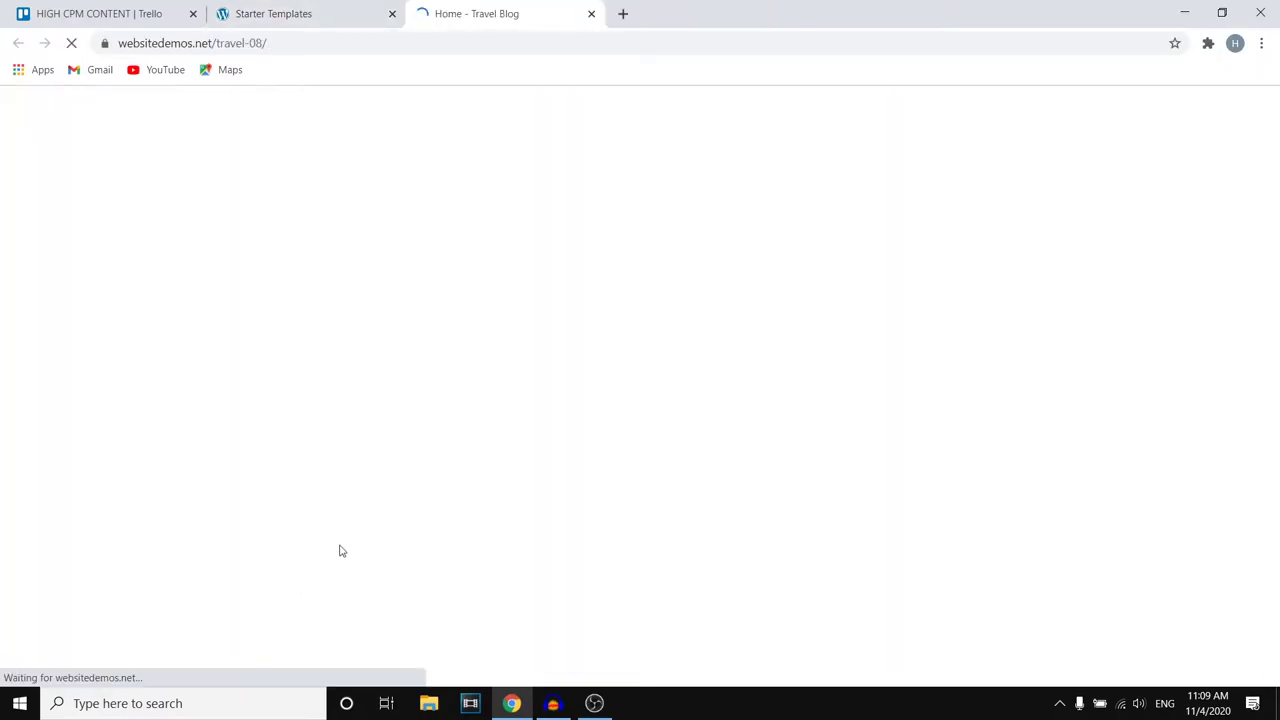
Look through the Travel Blog demo home page, including the travel story, recent posts, featured destinations and reader testimonials
scroll(511, 450, down, 6)
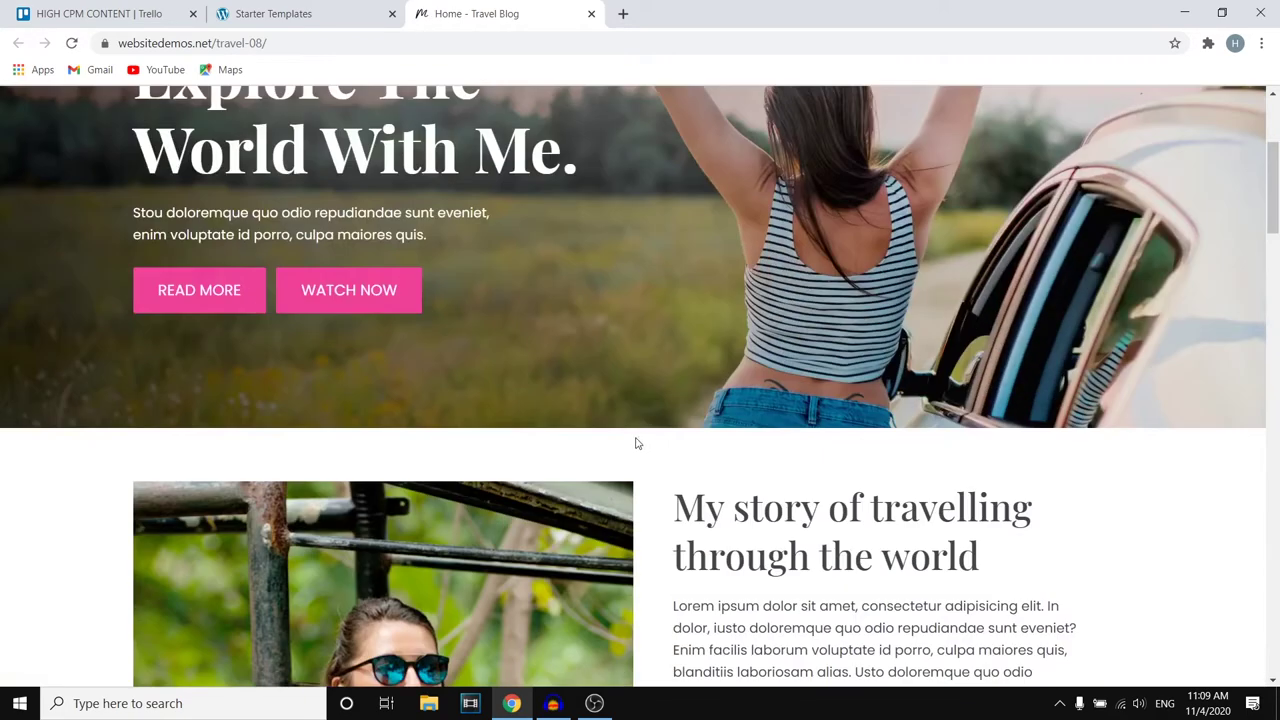
scroll(645, 442, down, 2)
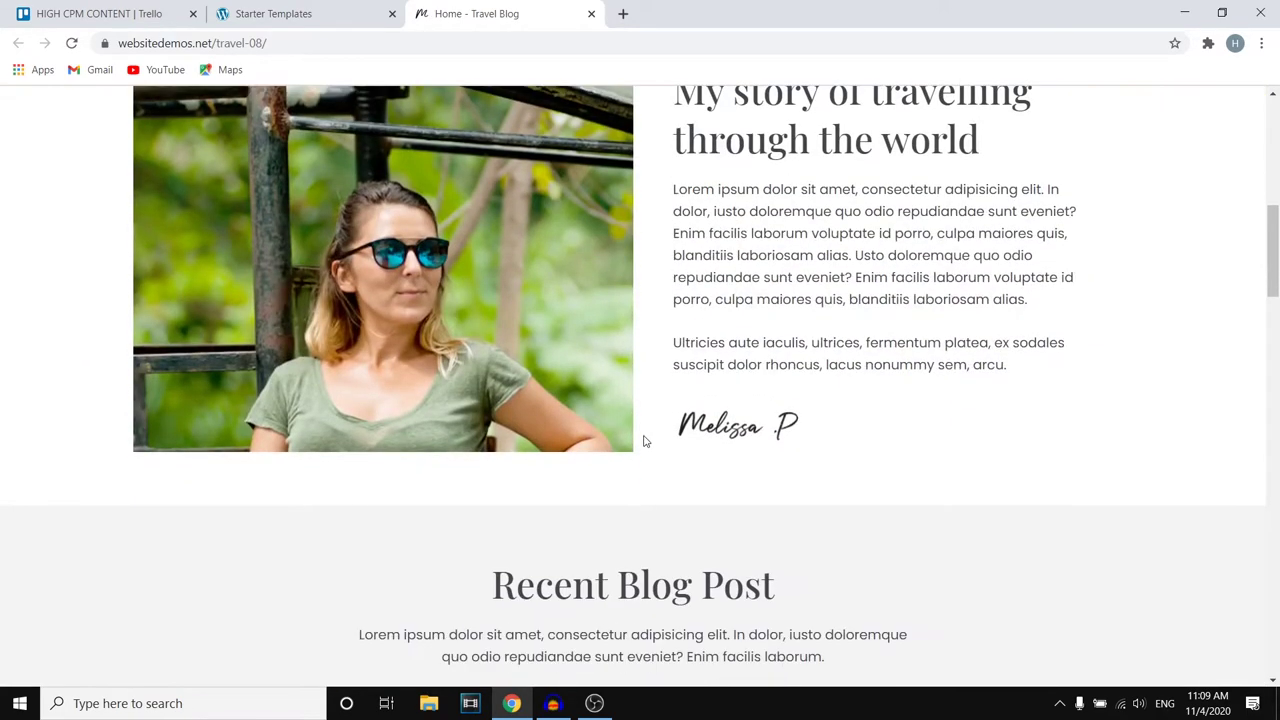
scroll(645, 442, down, 2)
scroll(702, 446, up, 4)
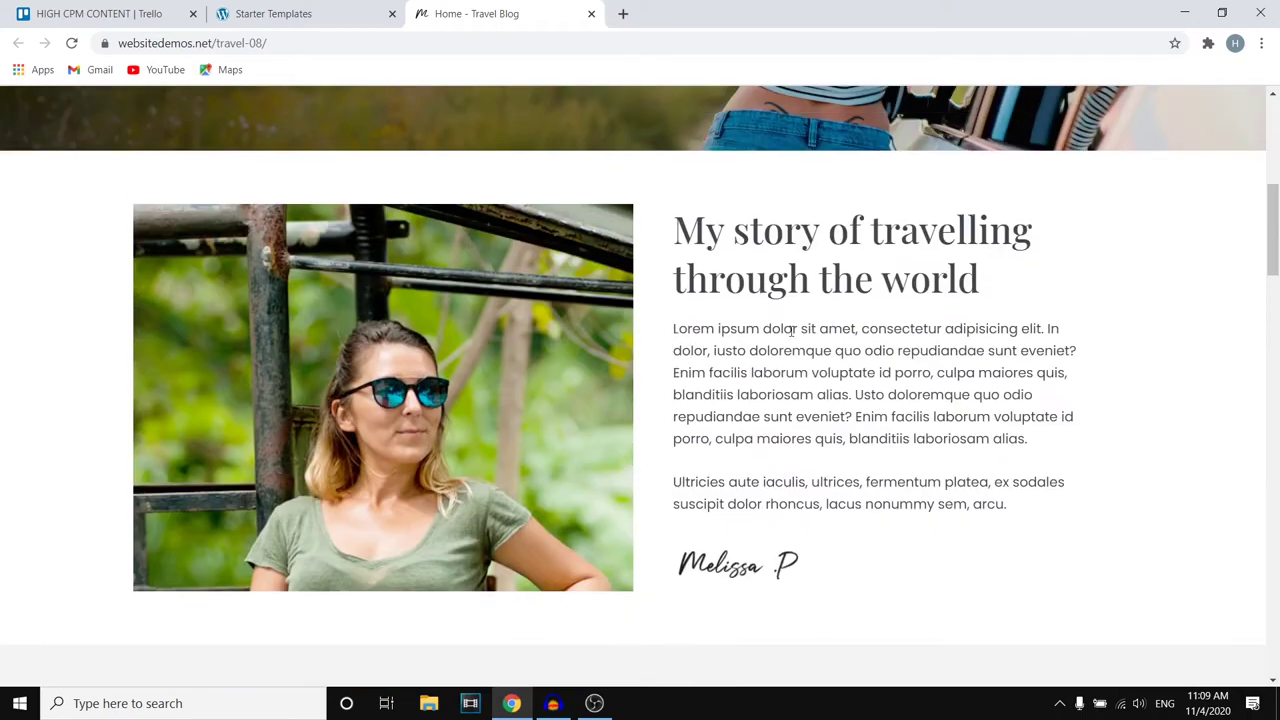
scroll(492, 332, down, 2)
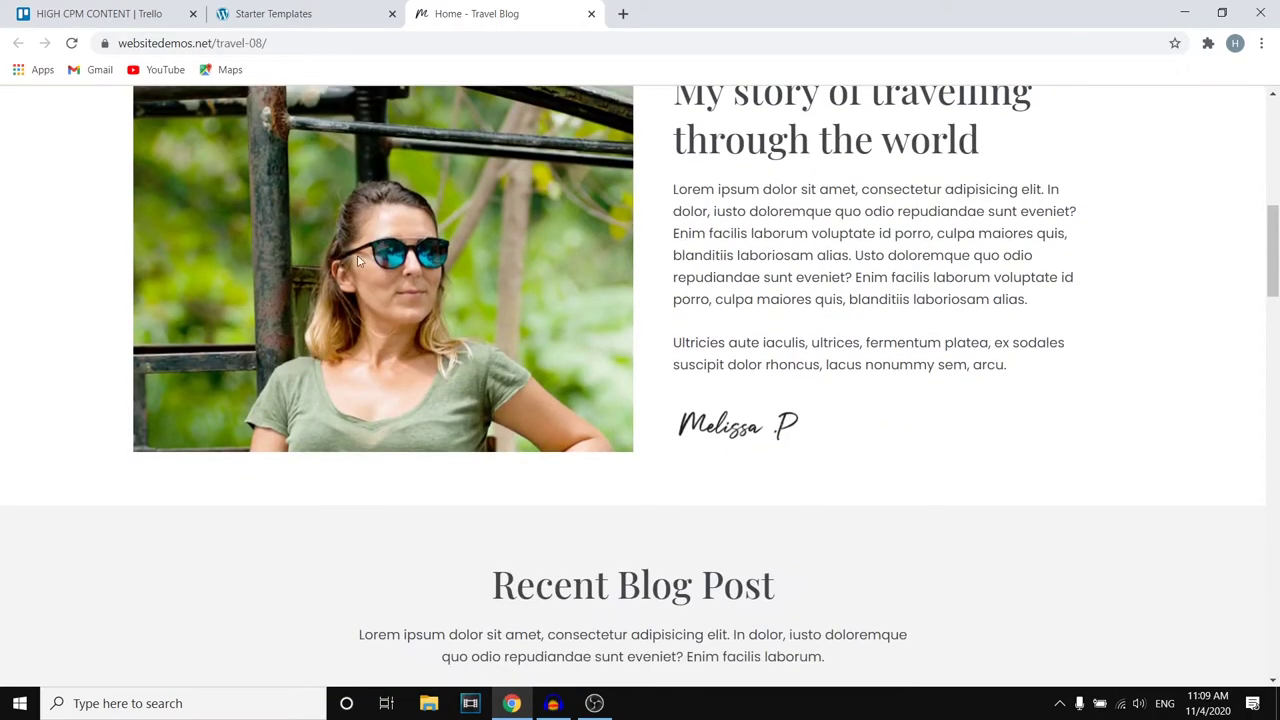
scroll(490, 343, down, 14)
scroll(668, 412, down, 6)
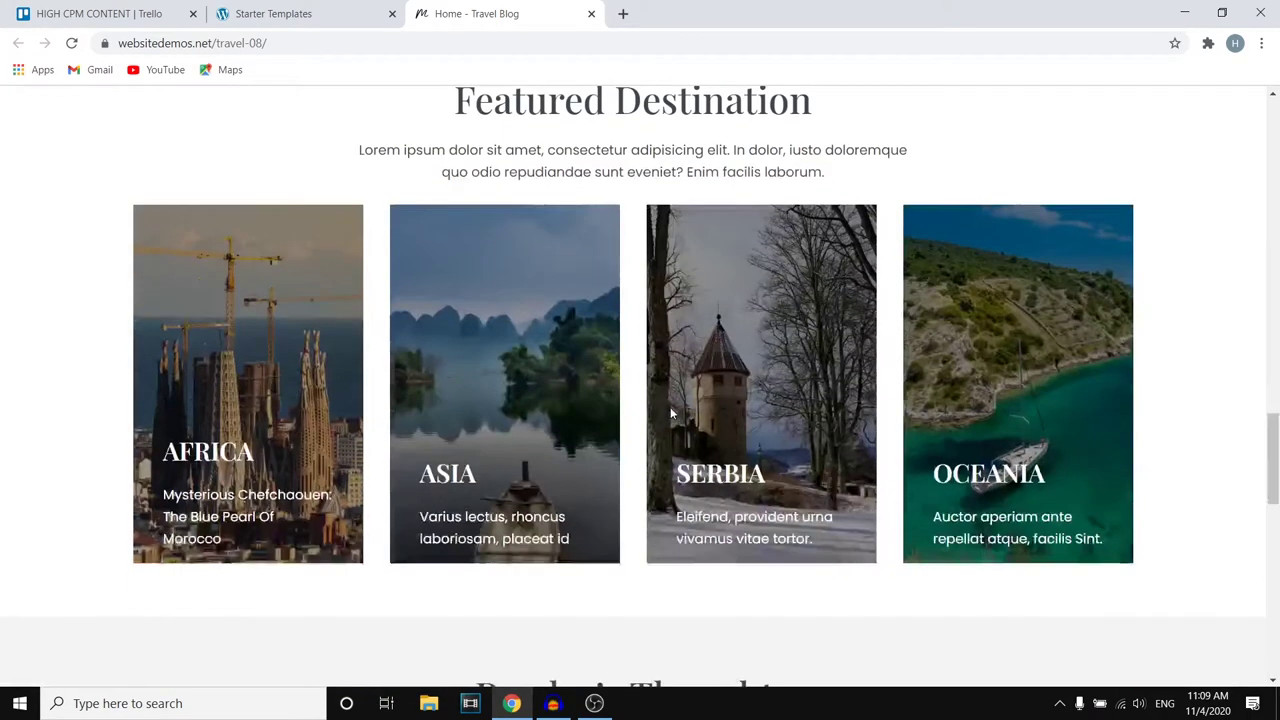
scroll(670, 412, down, 11)
scroll(940, 450, down, 3)
scroll(926, 446, up, 20)
scroll(568, 214, up, 3)
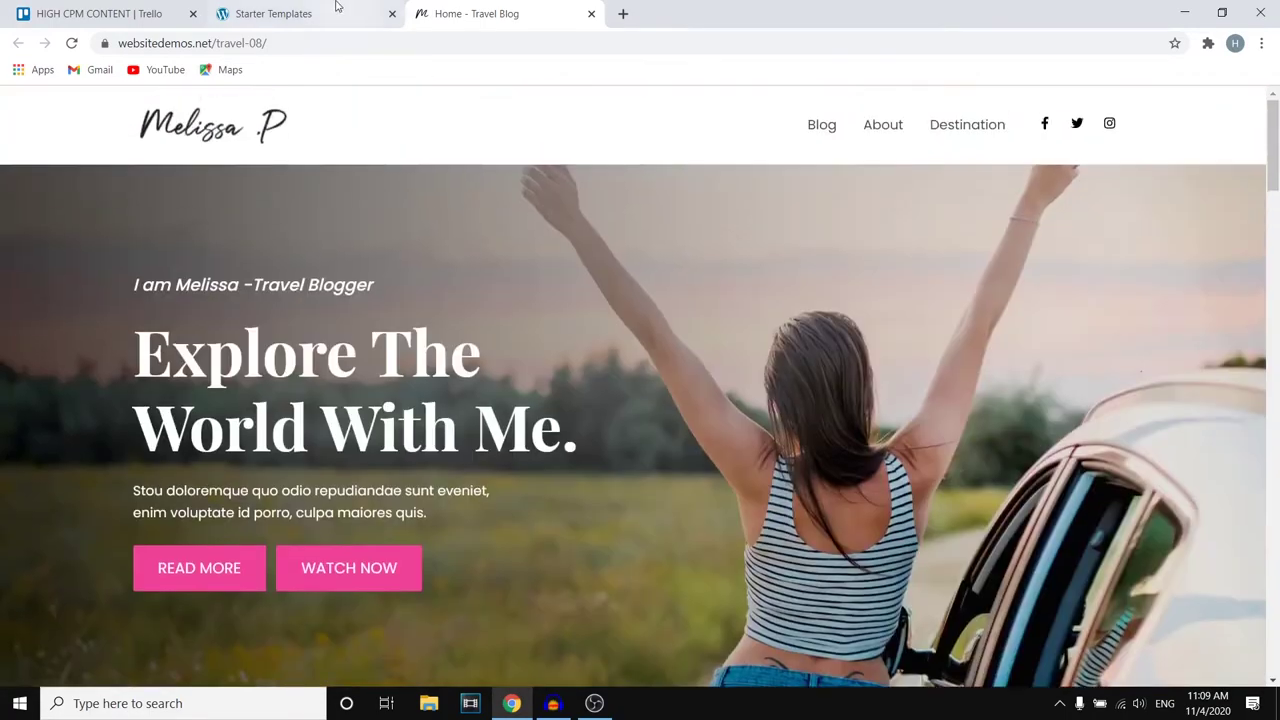
Return to the Starter Templates page and import the complete Travel Blog site
click(337, 12)
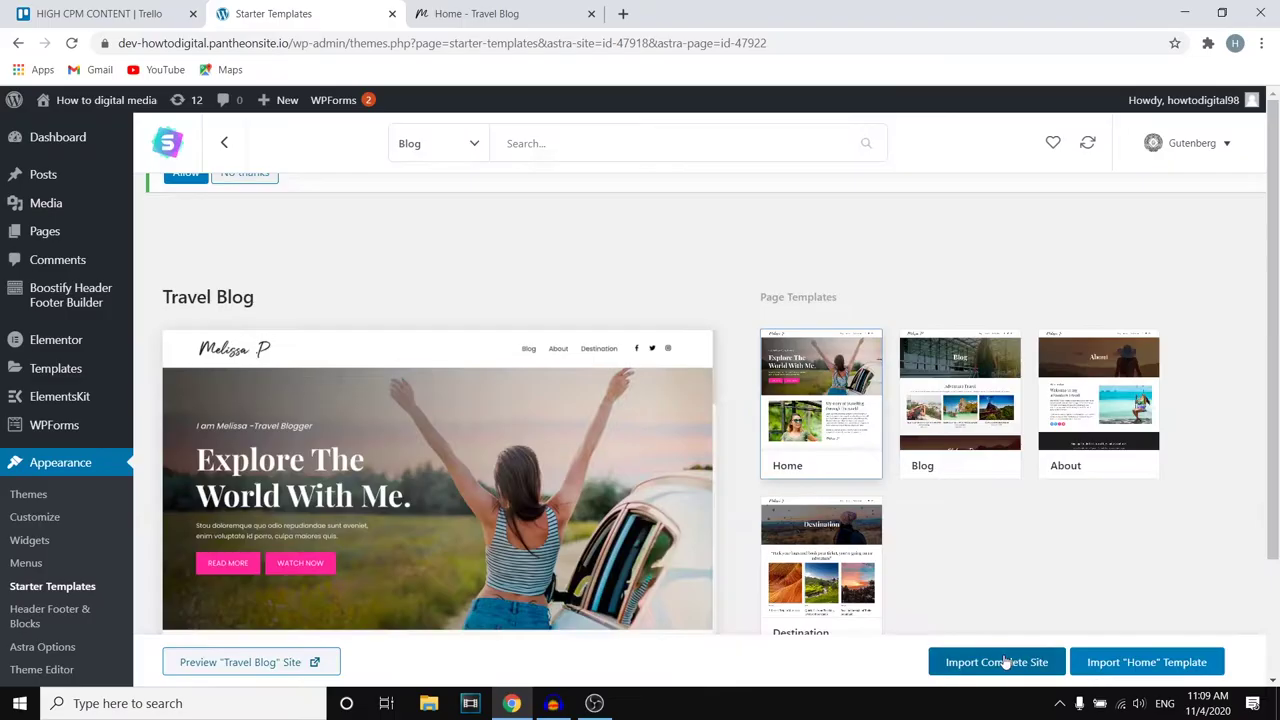
click(410, 655)
click(428, 510)
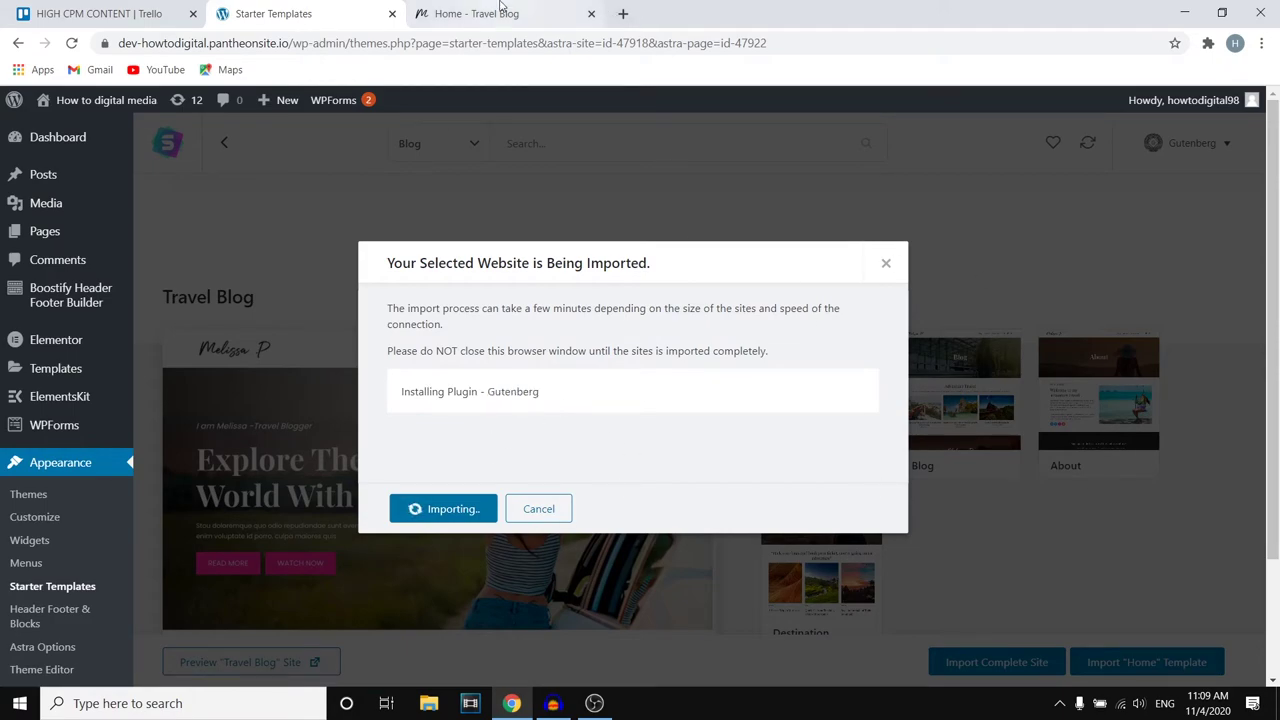
Review the Travel Blog demo home page again while the site import runs
click(570, 13)
scroll(709, 354, down, 5)
scroll(833, 341, down, 10)
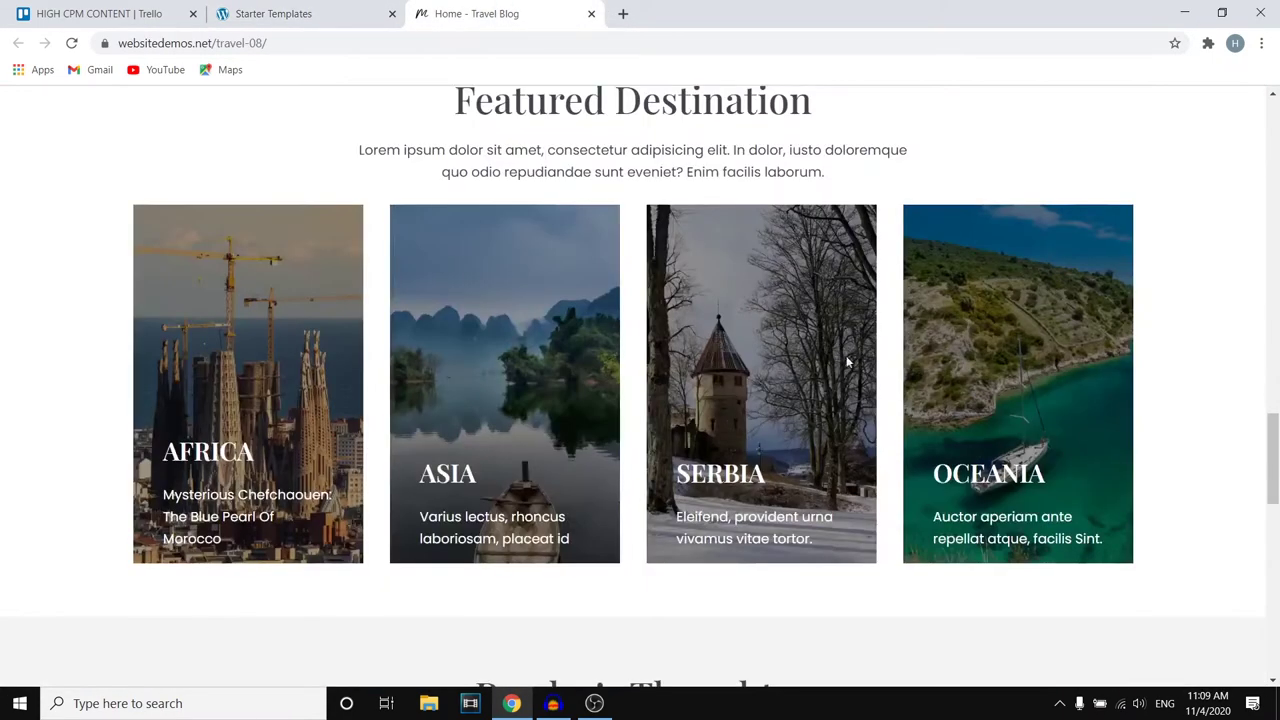
scroll(854, 369, down, 5)
scroll(853, 370, up, 15)
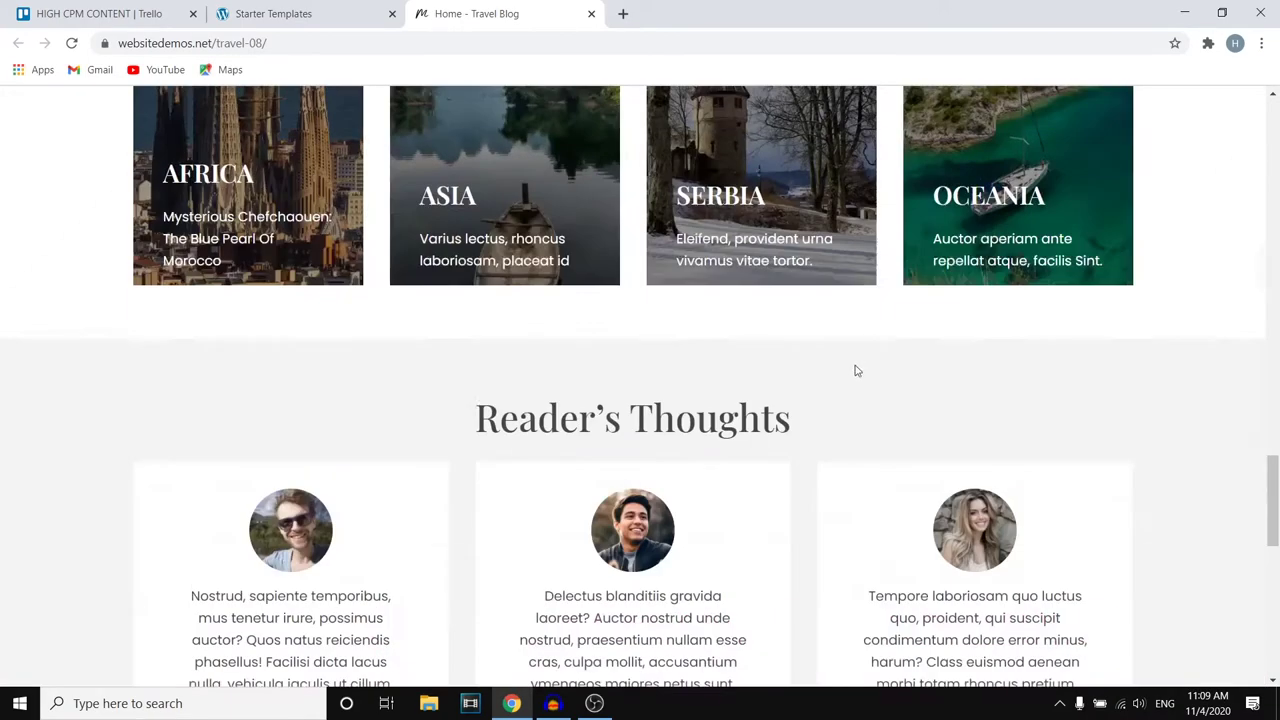
scroll(840, 380, up, 5)
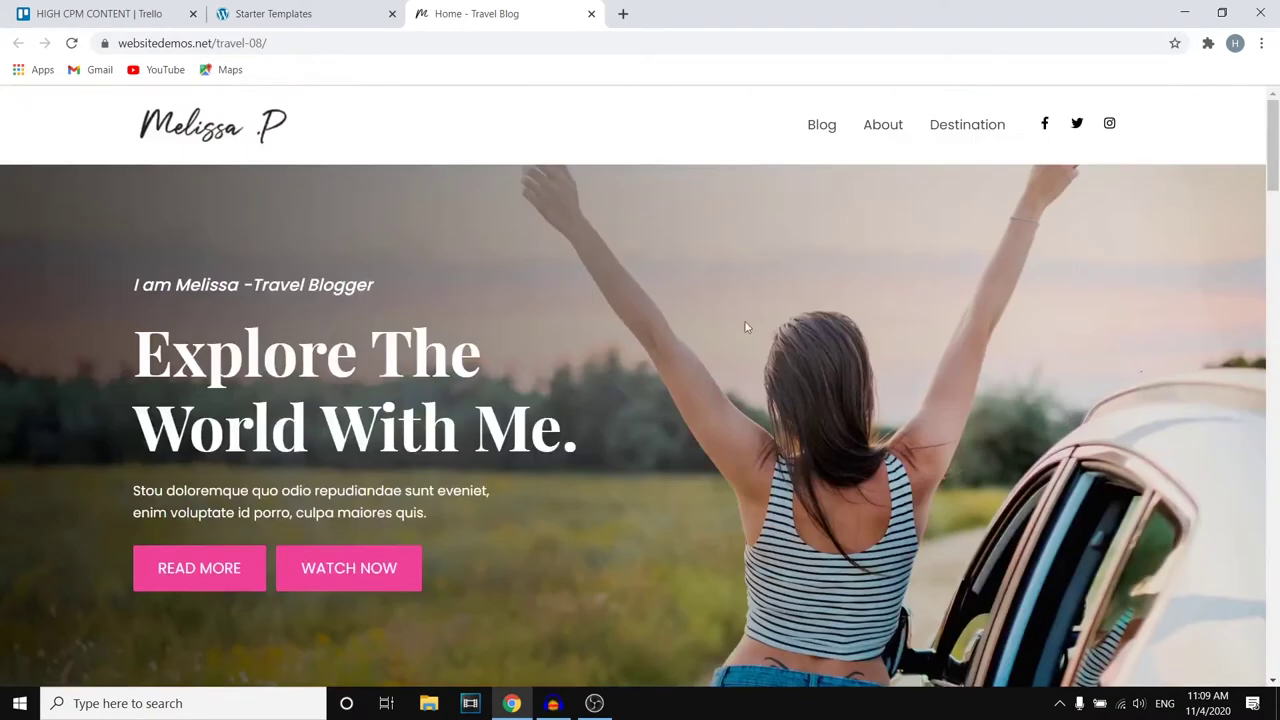
View the imported site from the import dialog, and open the Home front page for editing with Elementor
click(362, 10)
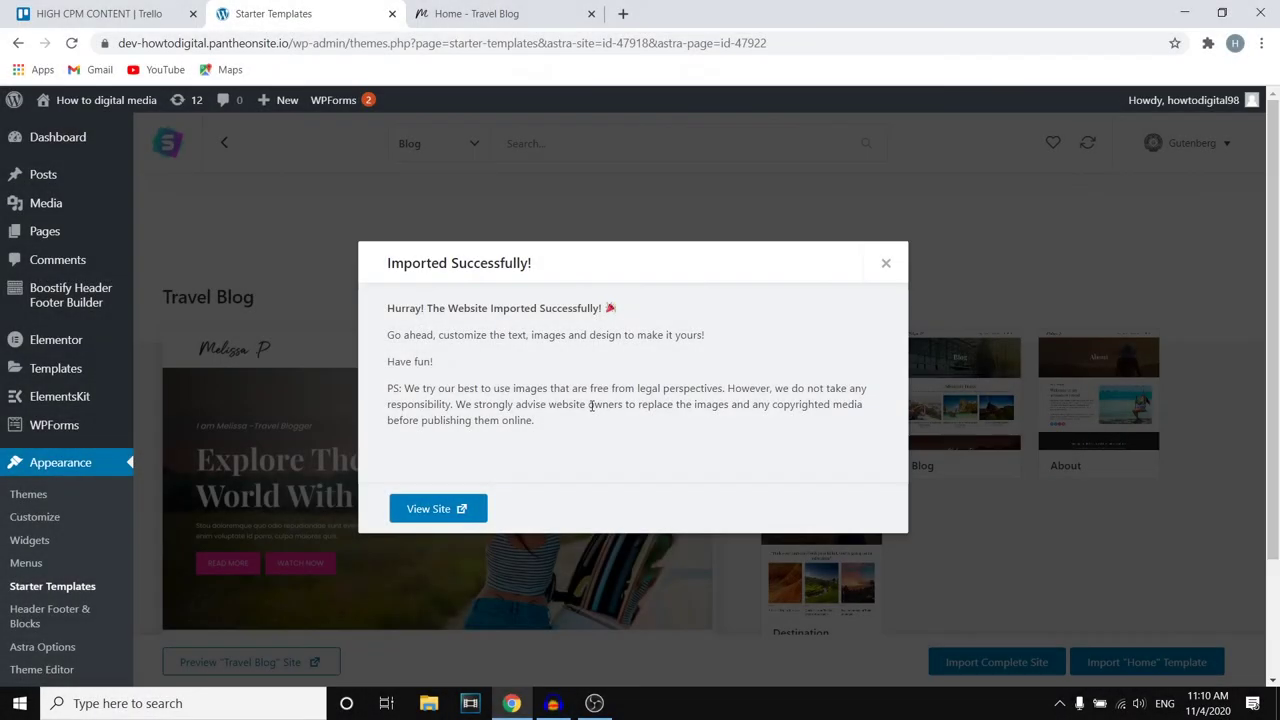
click(440, 508)
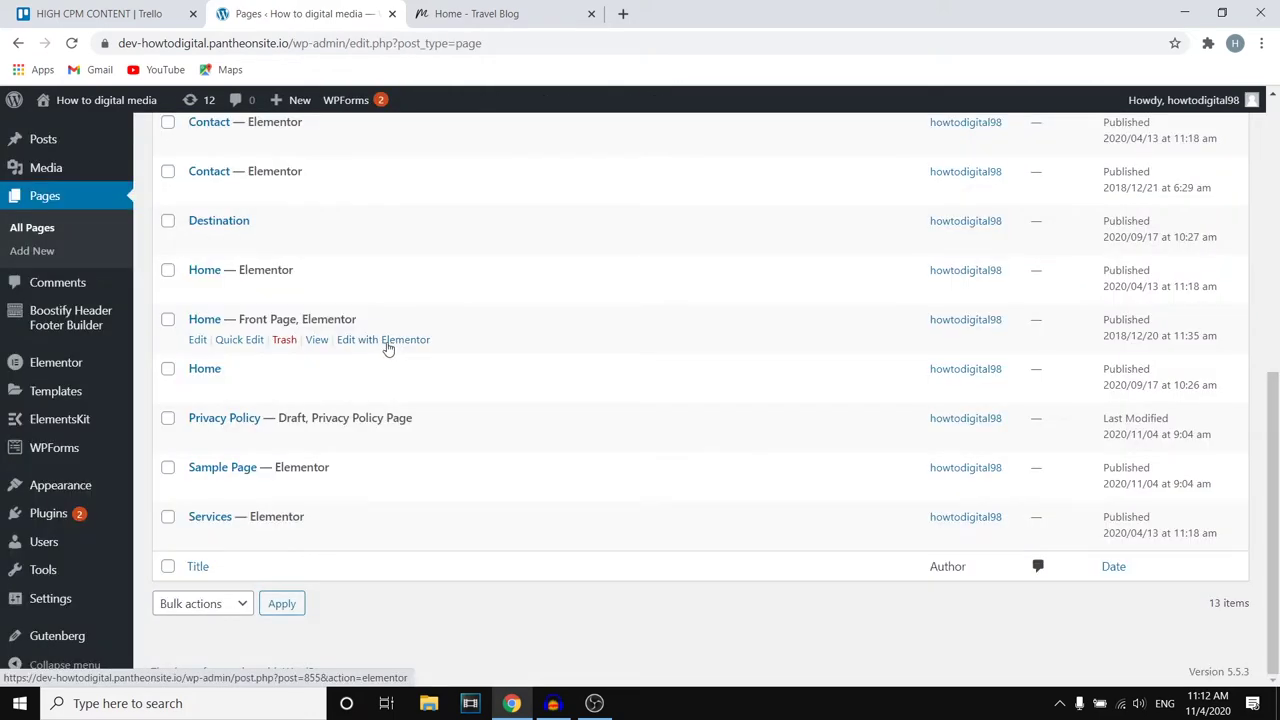
click(412, 342)
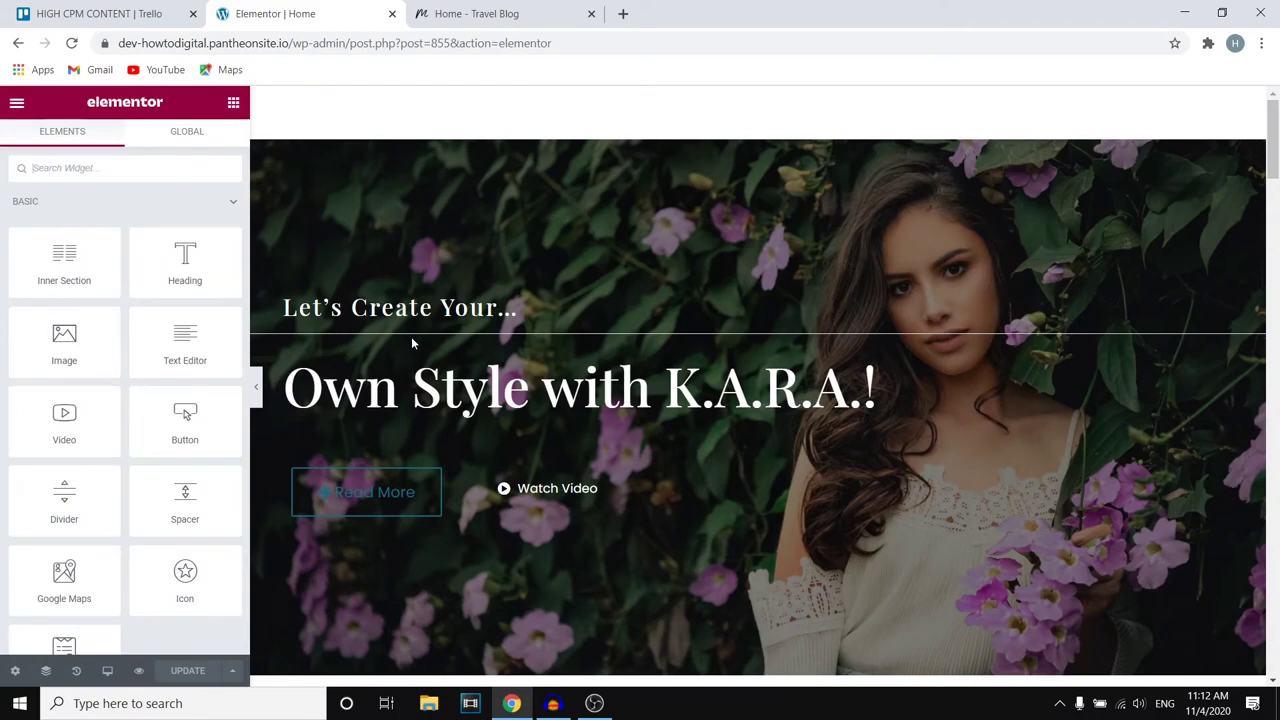
Look over the Home page in the Elementor editor and compare it with the Travel Blog demo
scroll(832, 186, down, 10)
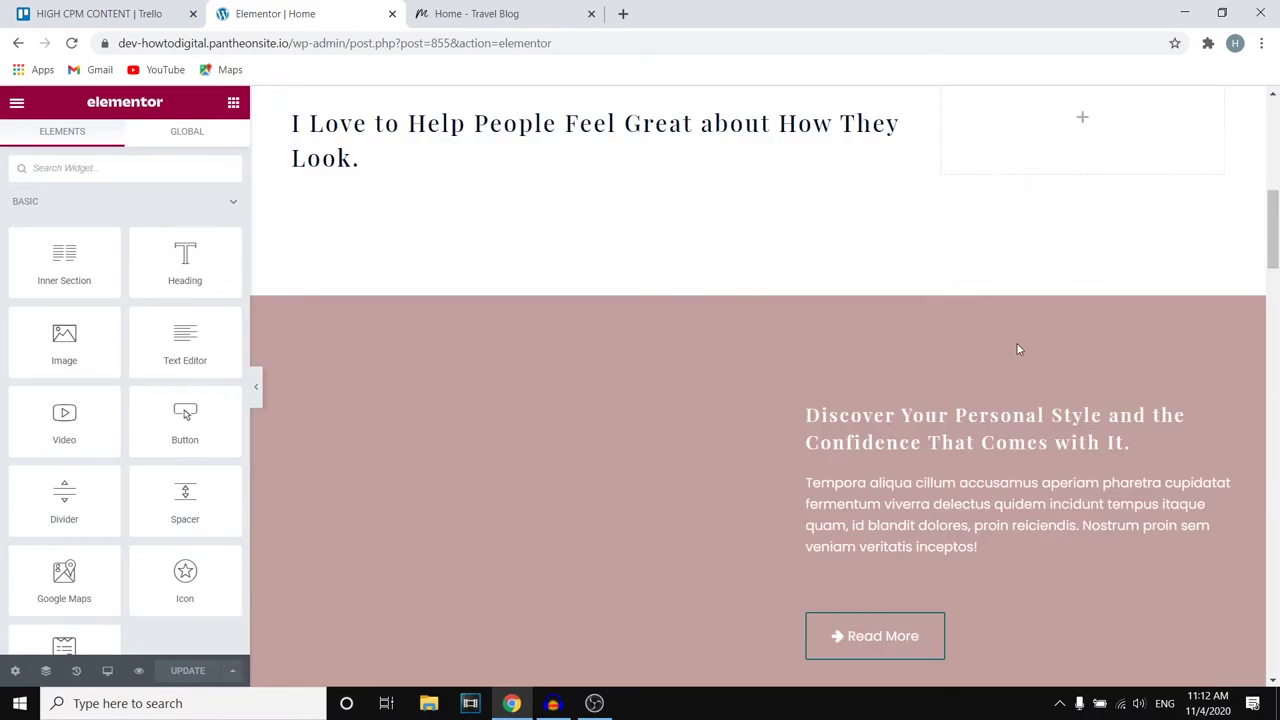
scroll(951, 360, up, 10)
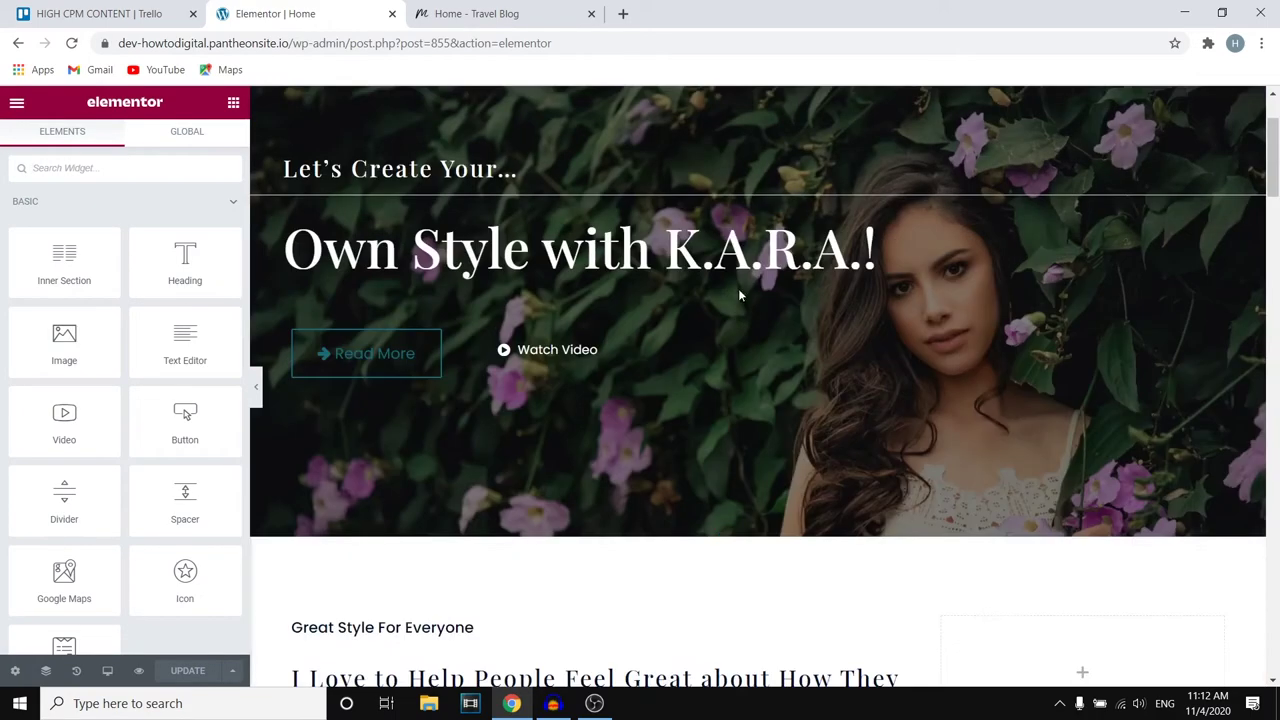
click(455, 13)
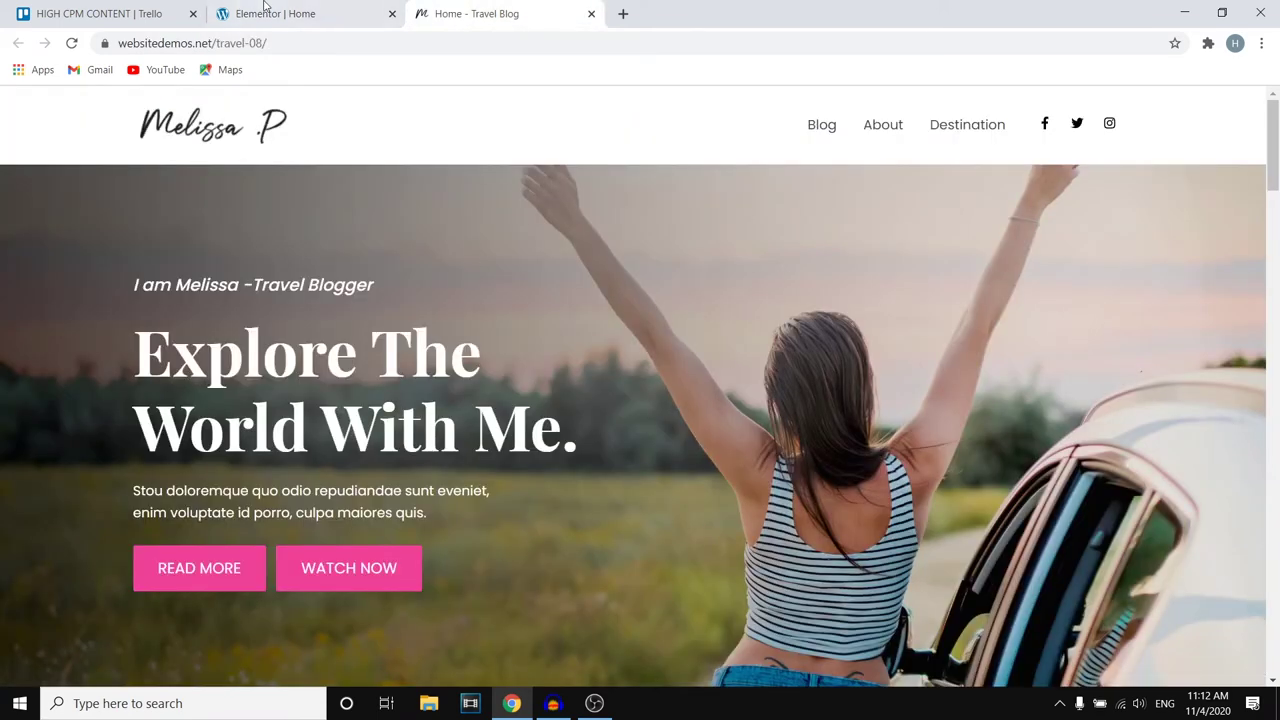
click(265, 8)
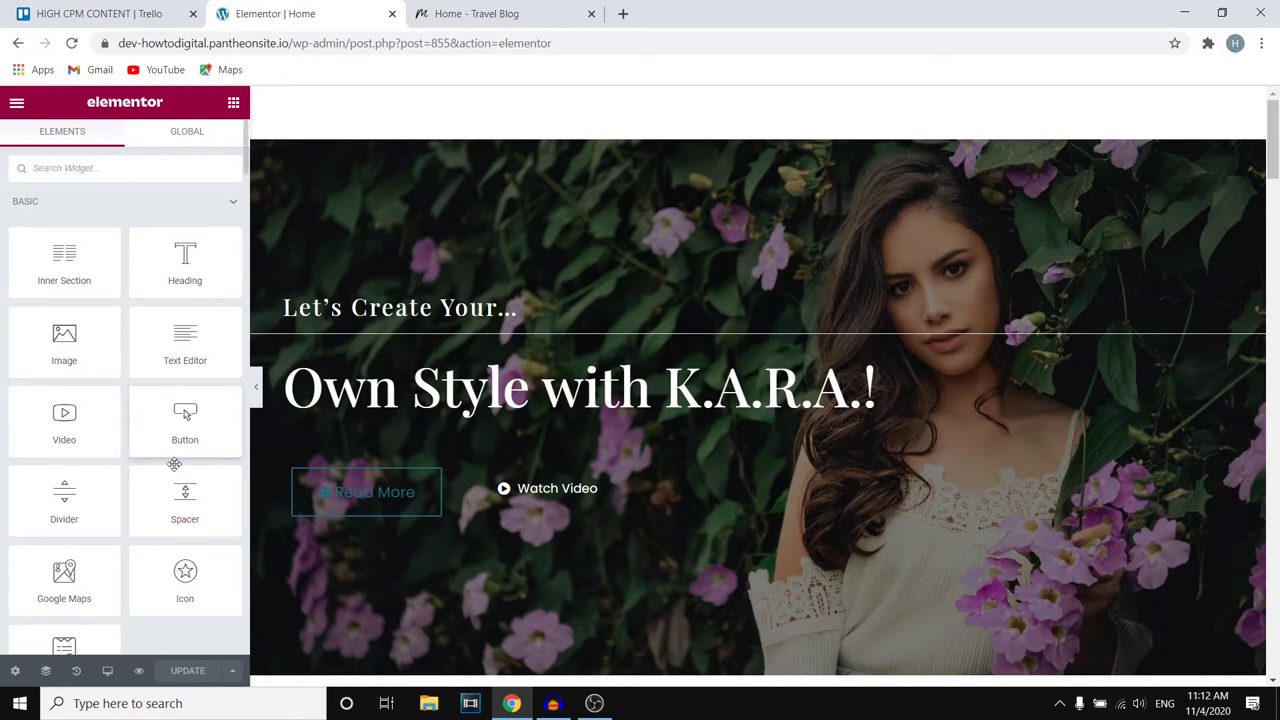
Set the Home page's layout to Elementor Canvas and update the page
click(15, 670)
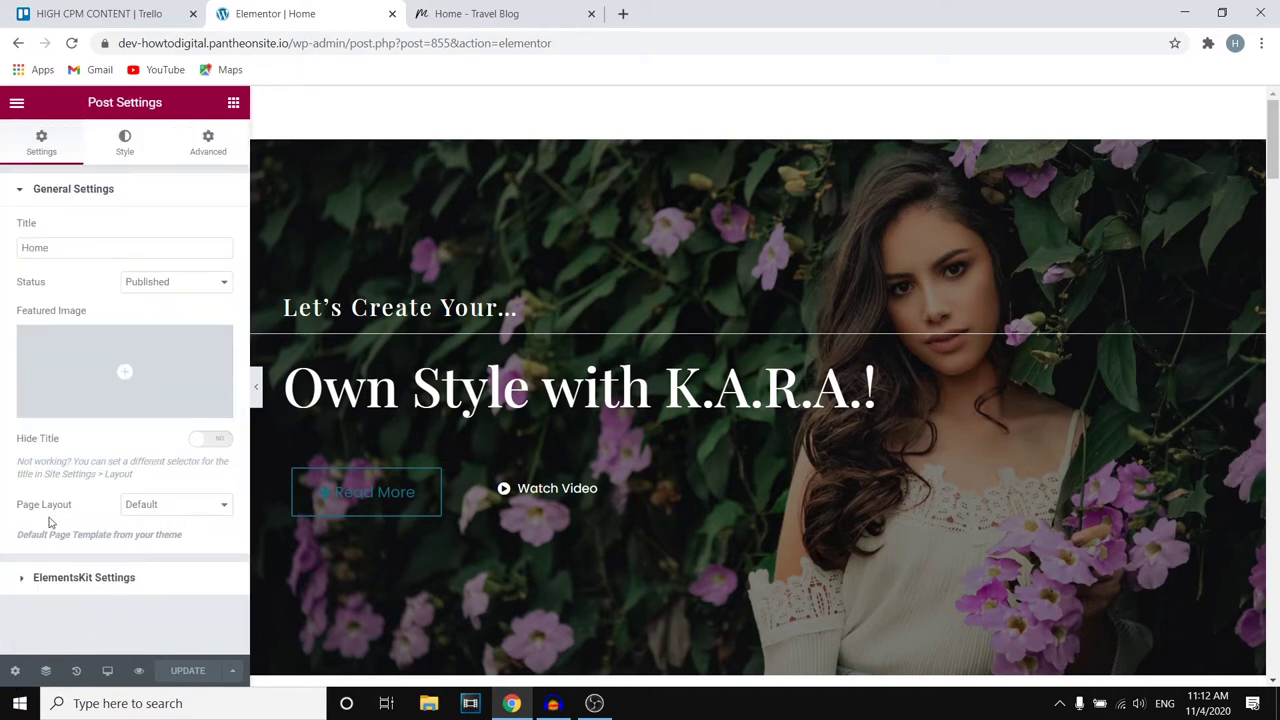
click(178, 508)
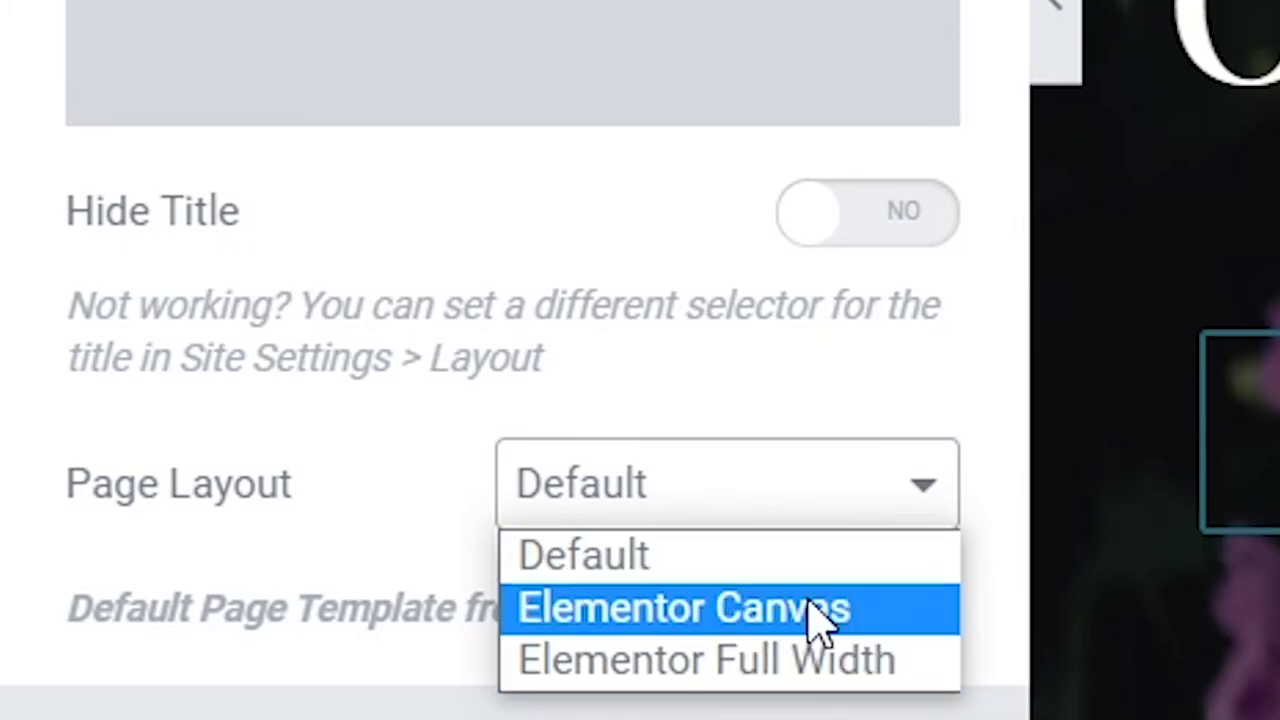
click(812, 608)
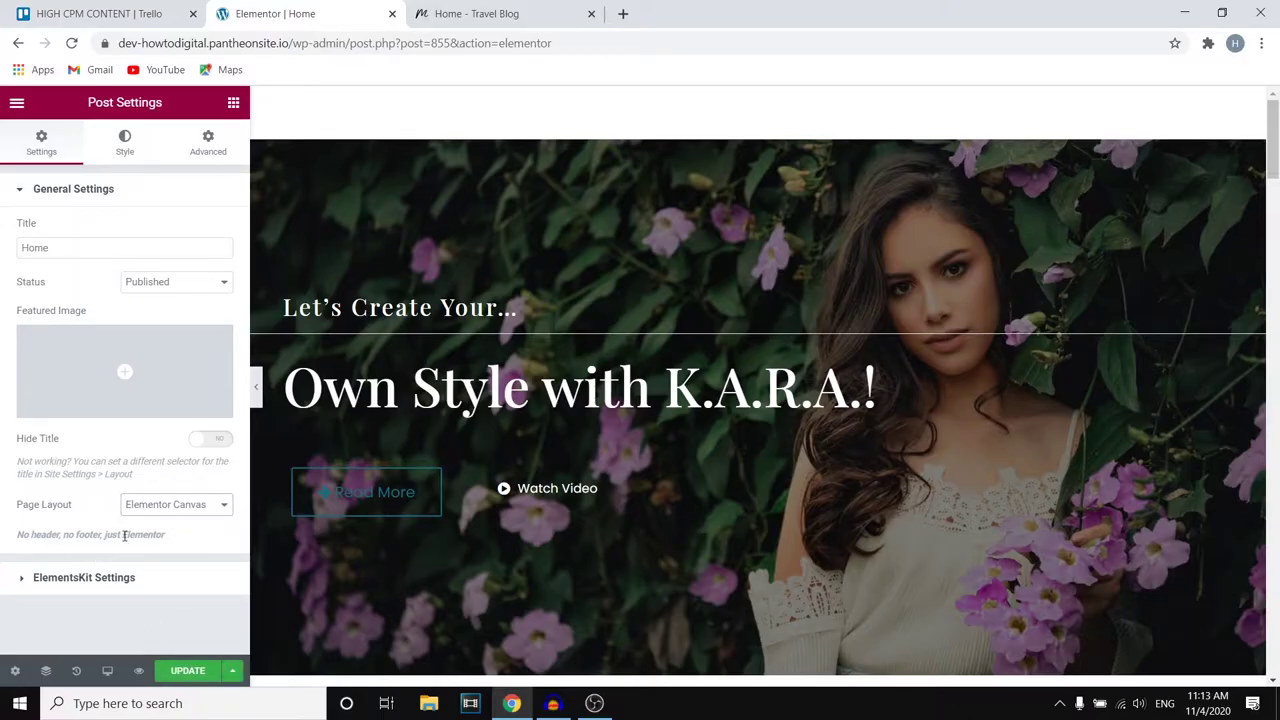
click(187, 670)
Change the title of the "Great Style For Everyone" heading below the hero banner to "How to Digital"
scroll(778, 551, down, 4)
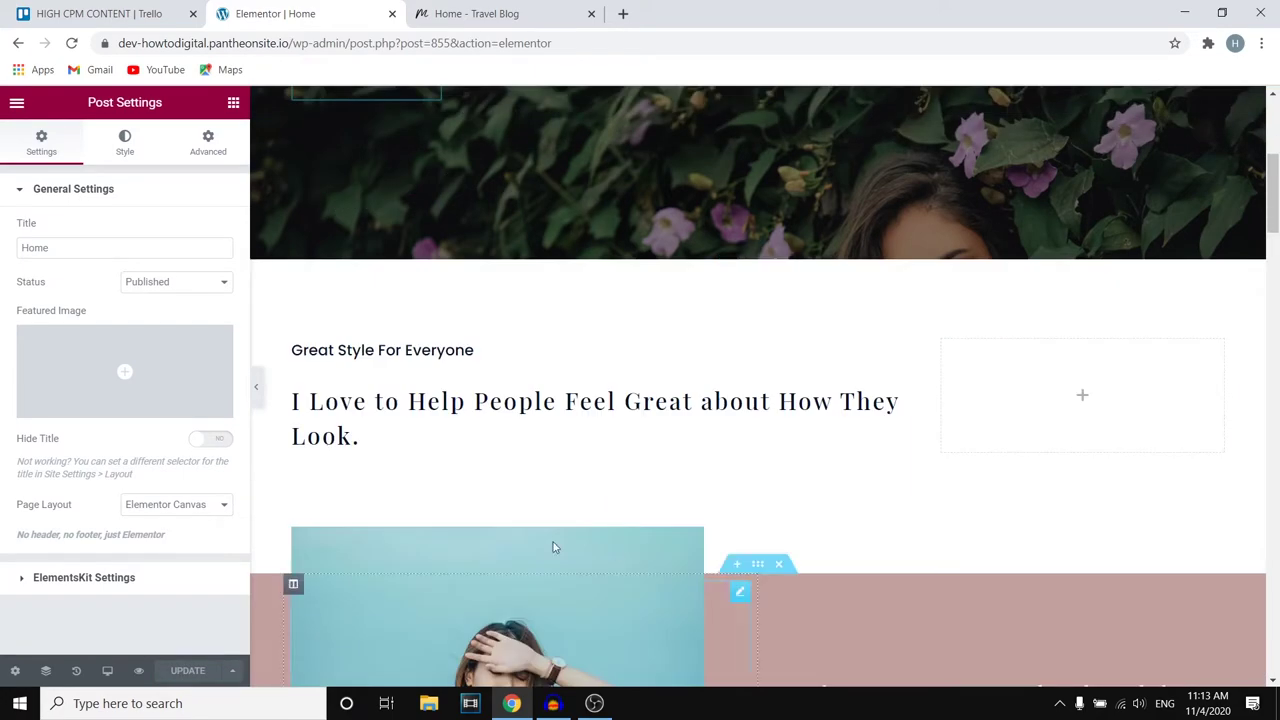
scroll(775, 420, down, 3)
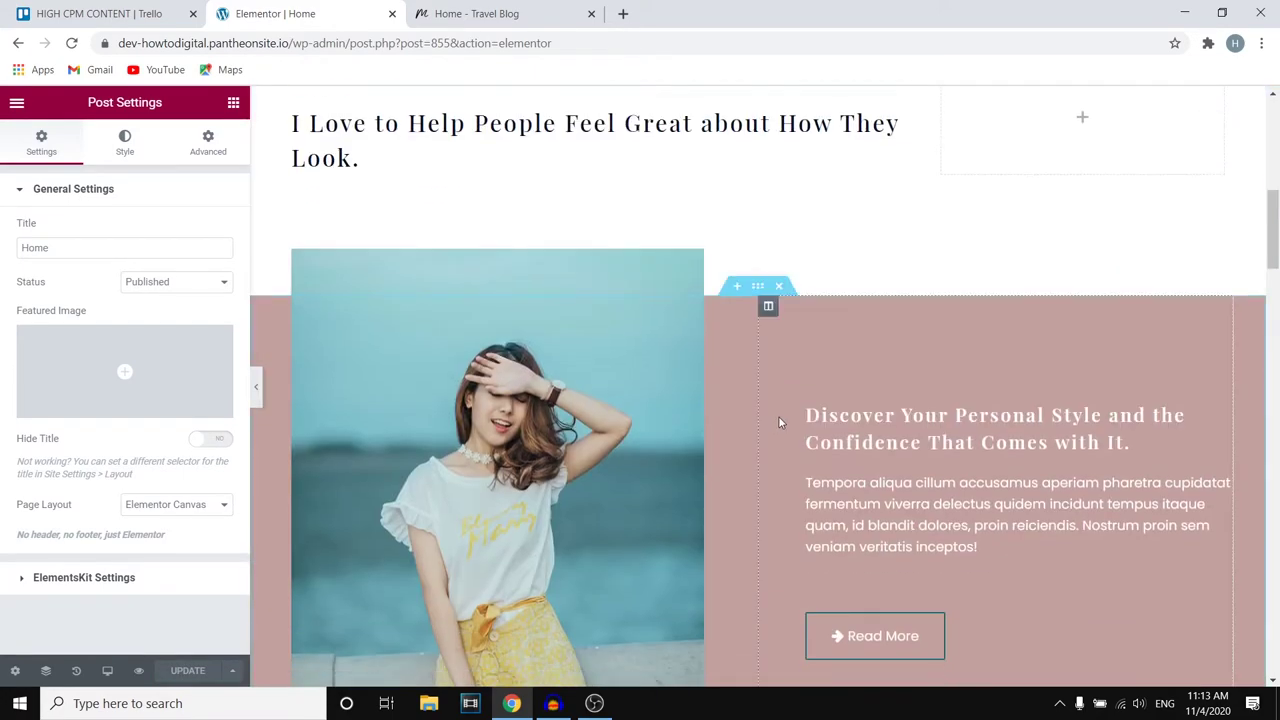
scroll(780, 423, down, 3)
scroll(785, 430, up, 5)
scroll(735, 447, up, 4)
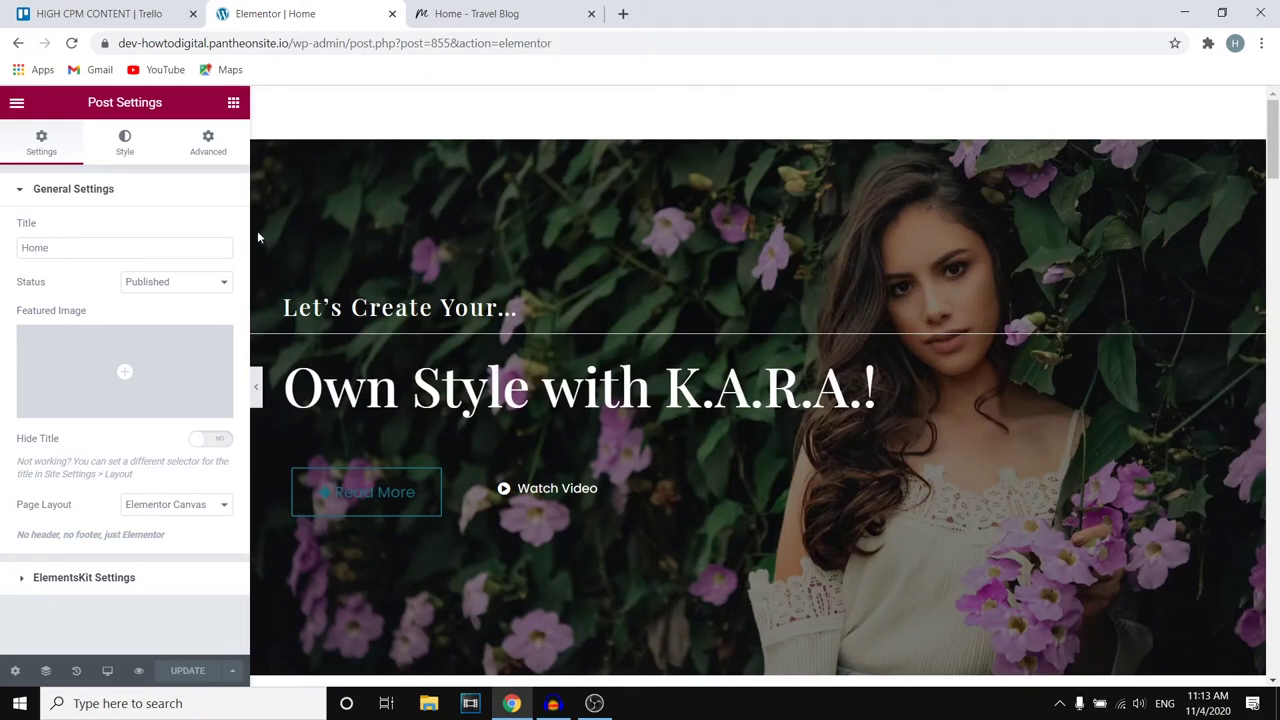
scroll(559, 387, down, 4)
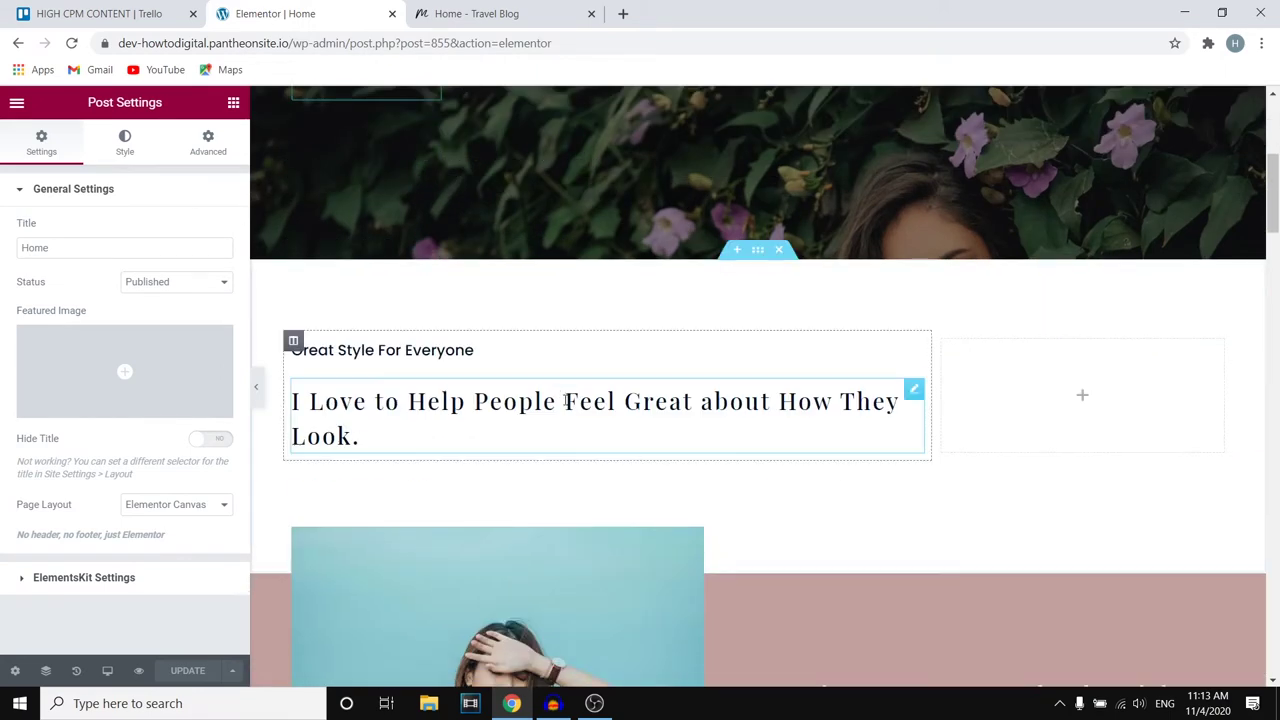
click(662, 393)
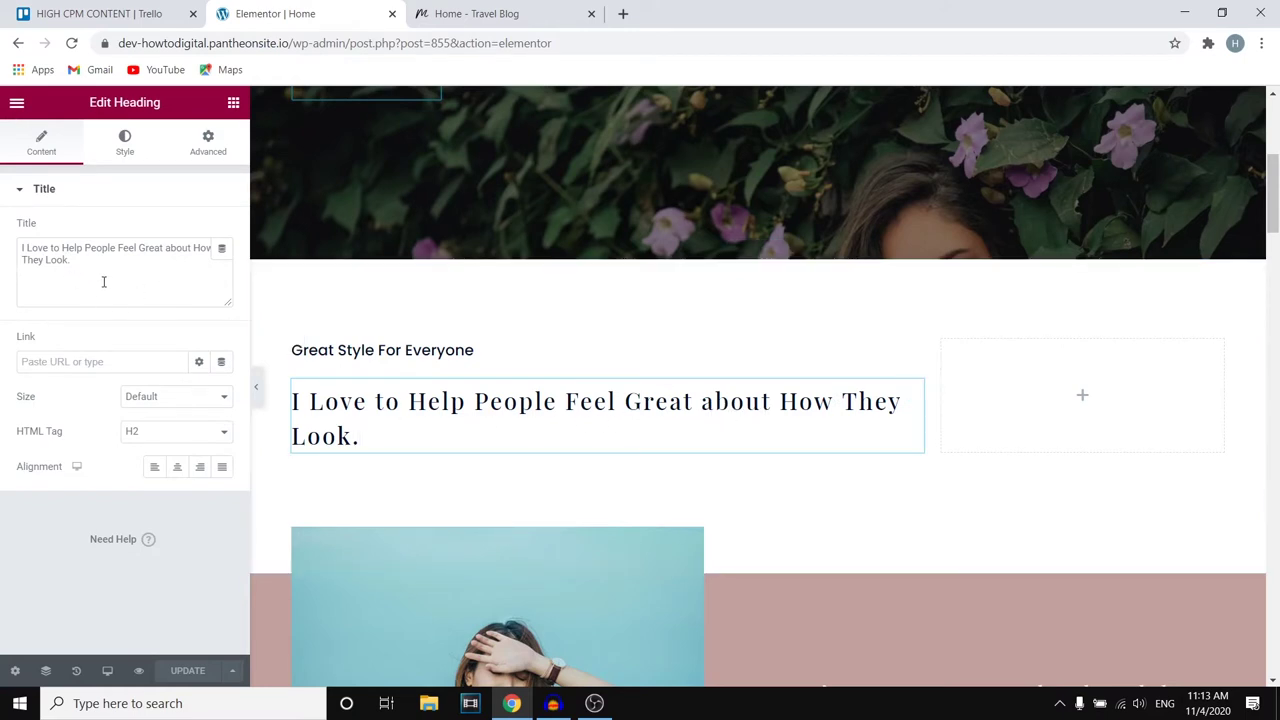
click(436, 346)
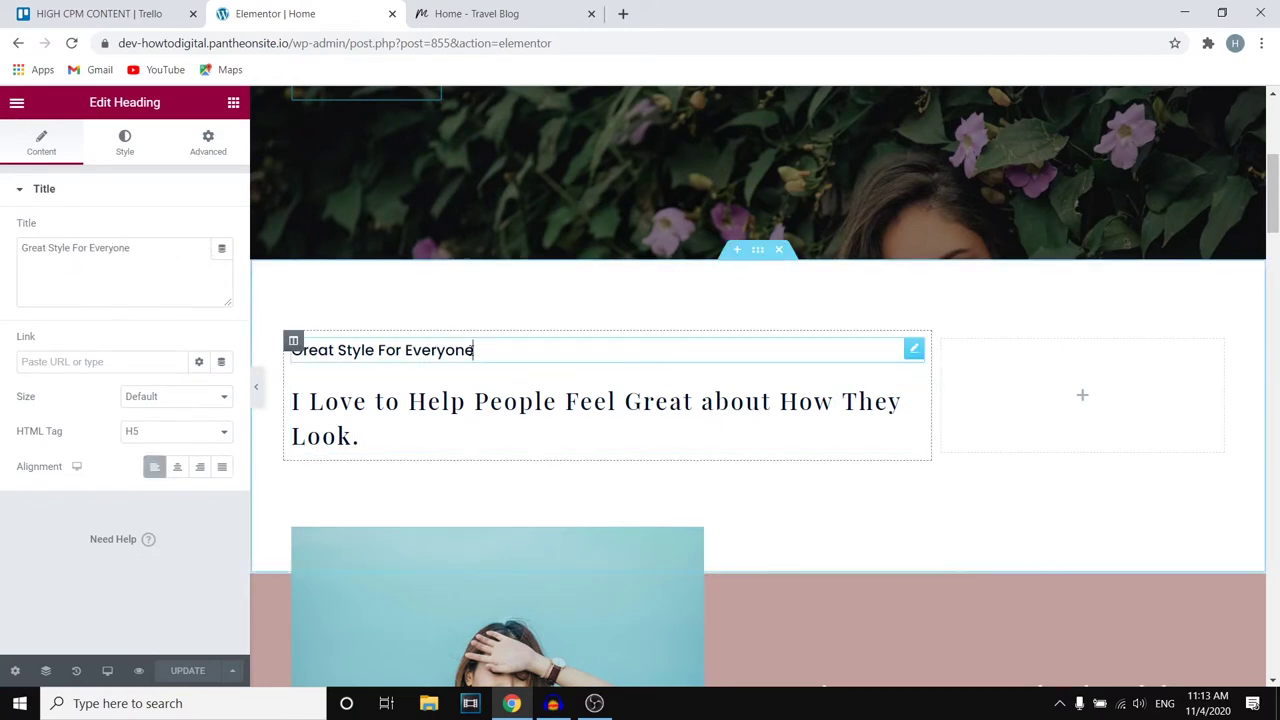
drag(504, 349, 290, 352)
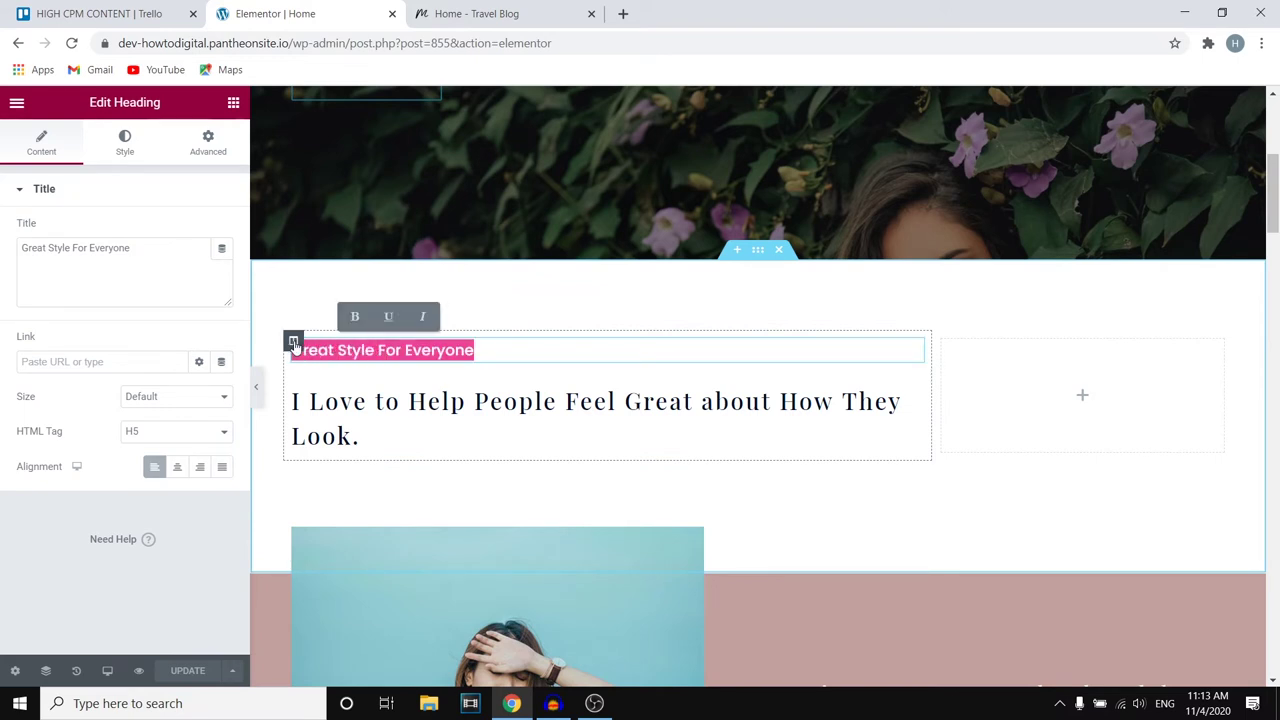
drag(135, 249, 2, 262)
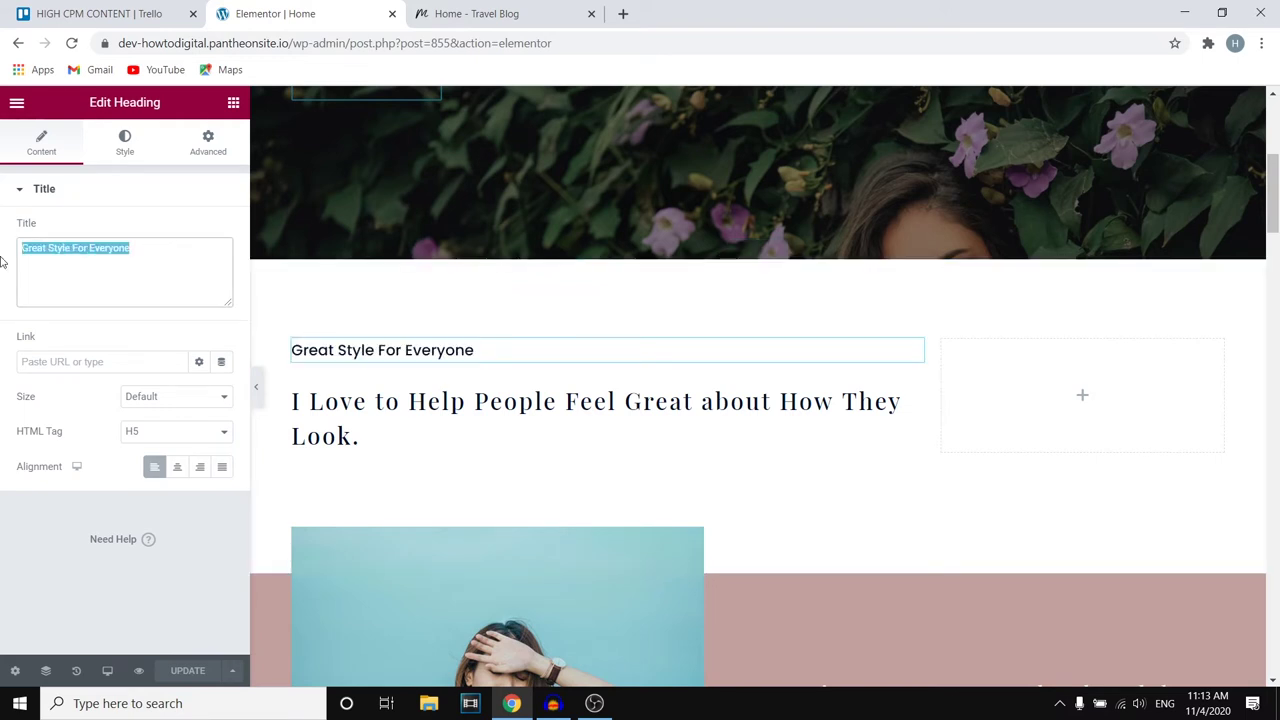
text(How to D)
text(igital)
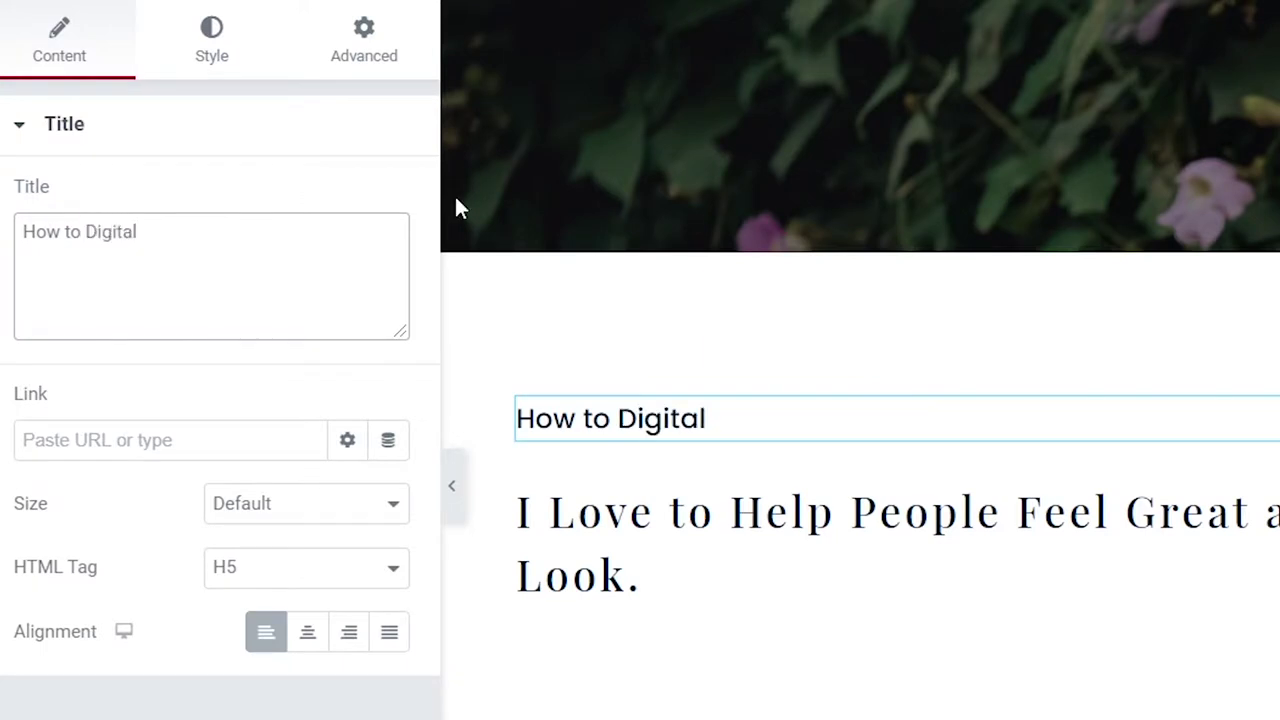
Change the larger heading below "How to Digital" to "I Love to Help People By Making YouTube Tutorial Videos."
click(680, 578)
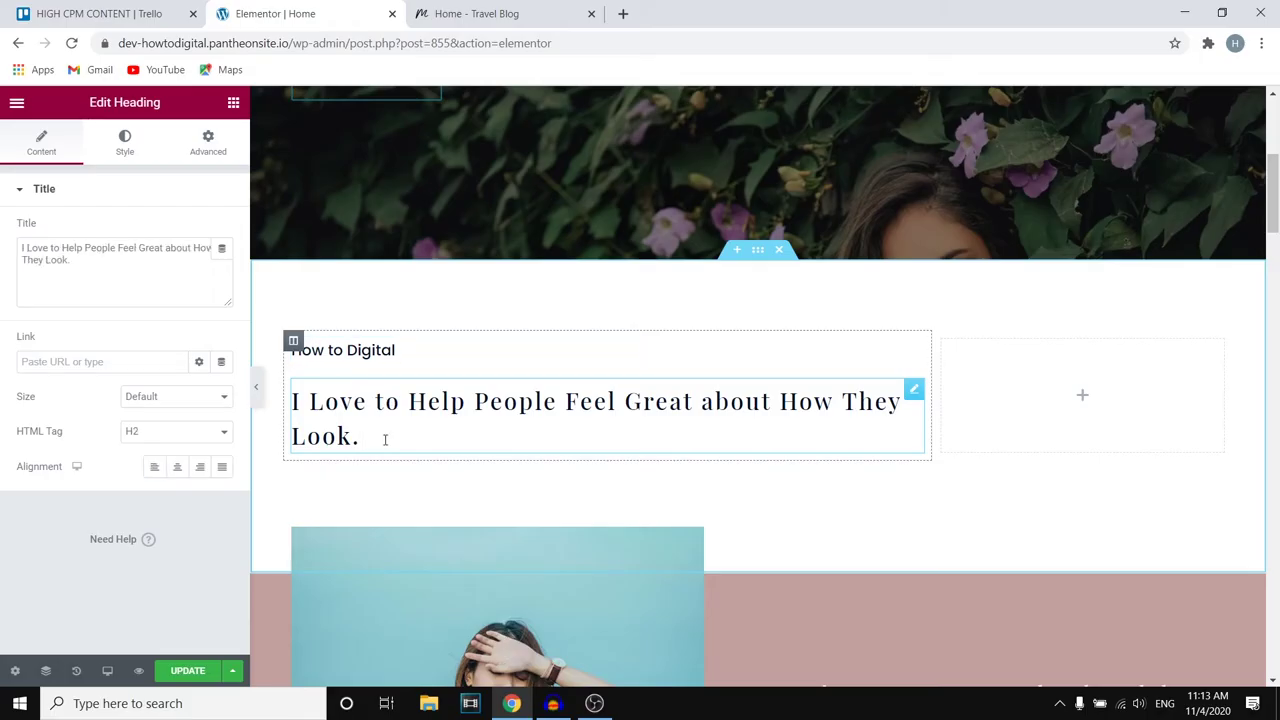
drag(385, 440, 543, 400)
click(162, 273)
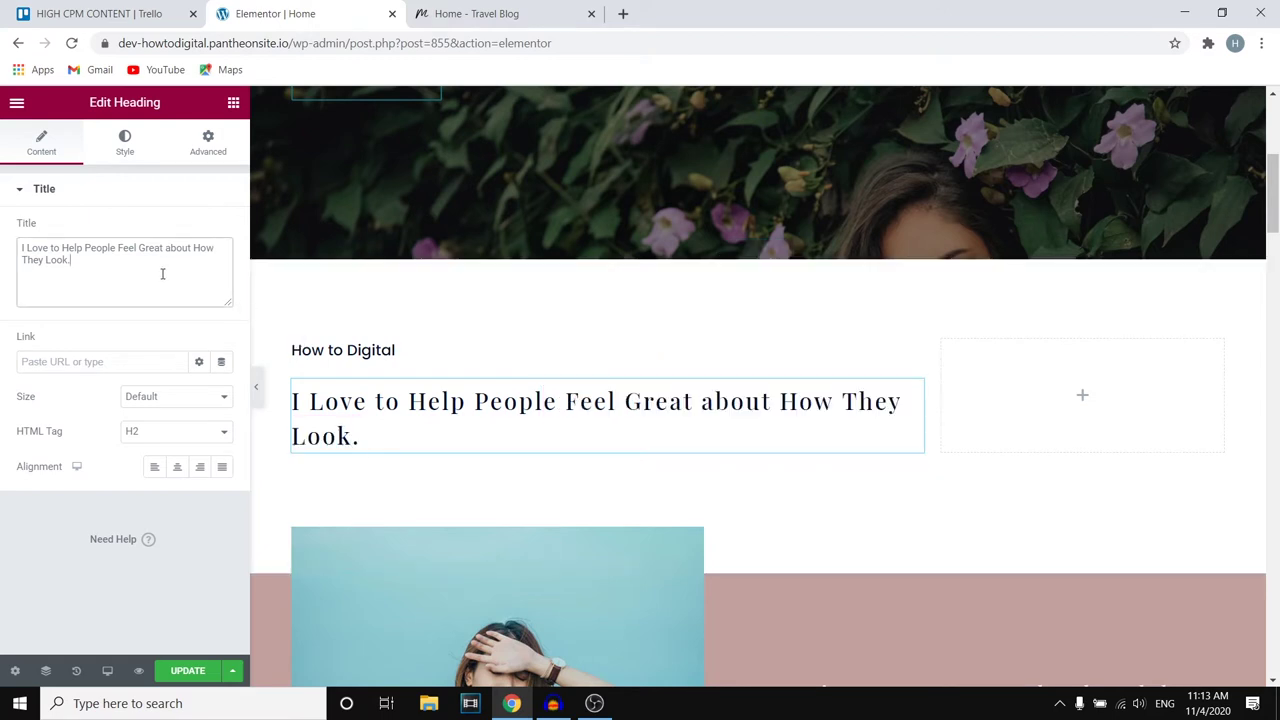
drag(114, 253, 167, 268)
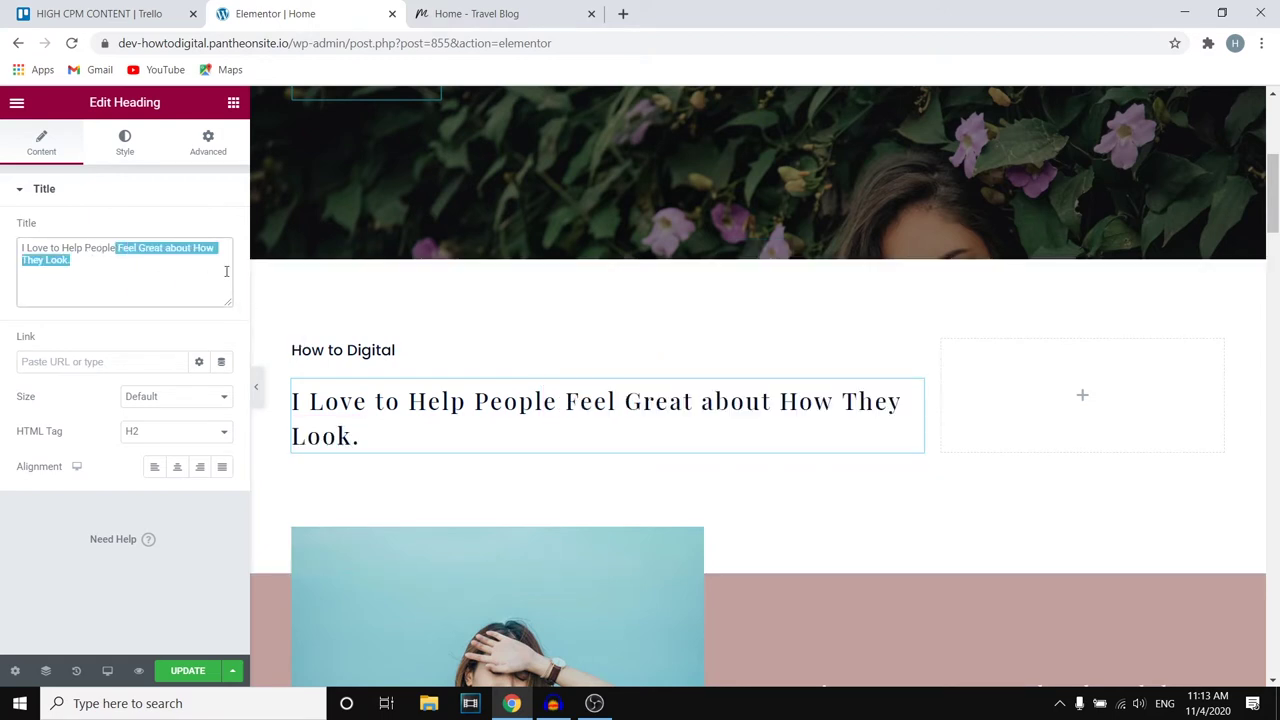
key(BackSpace)
text(By Ma)
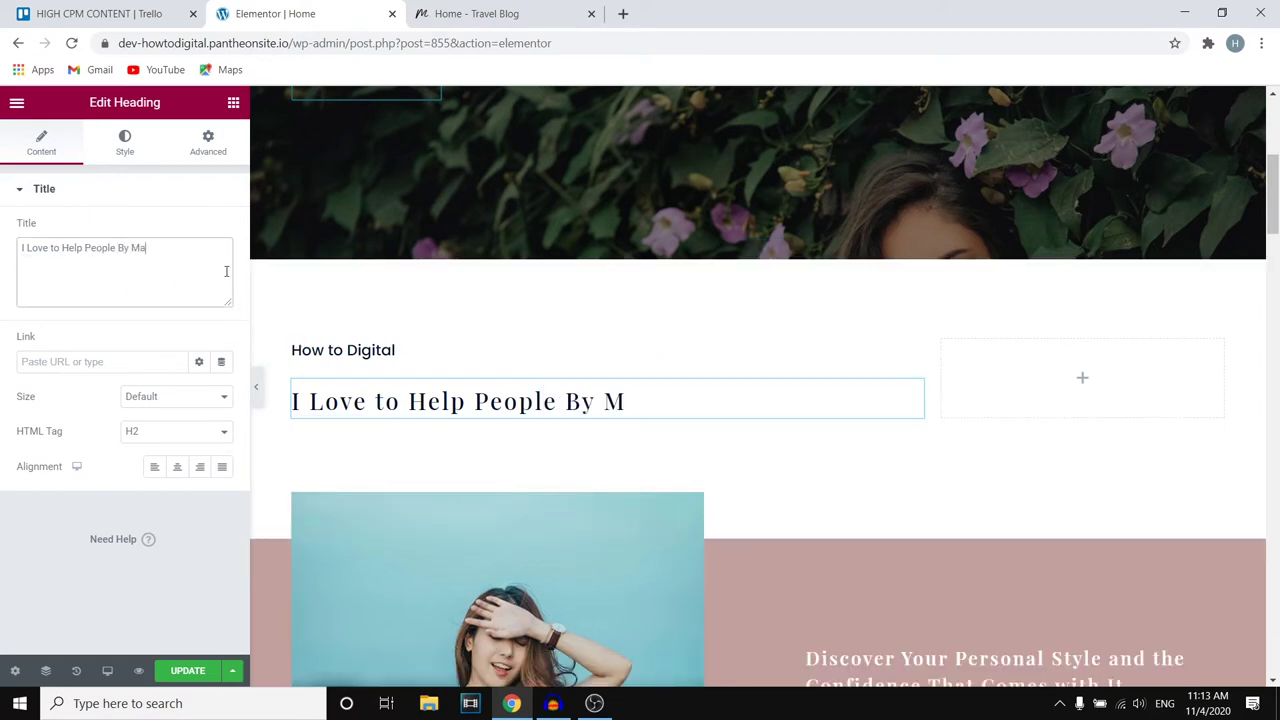
text(king Y)
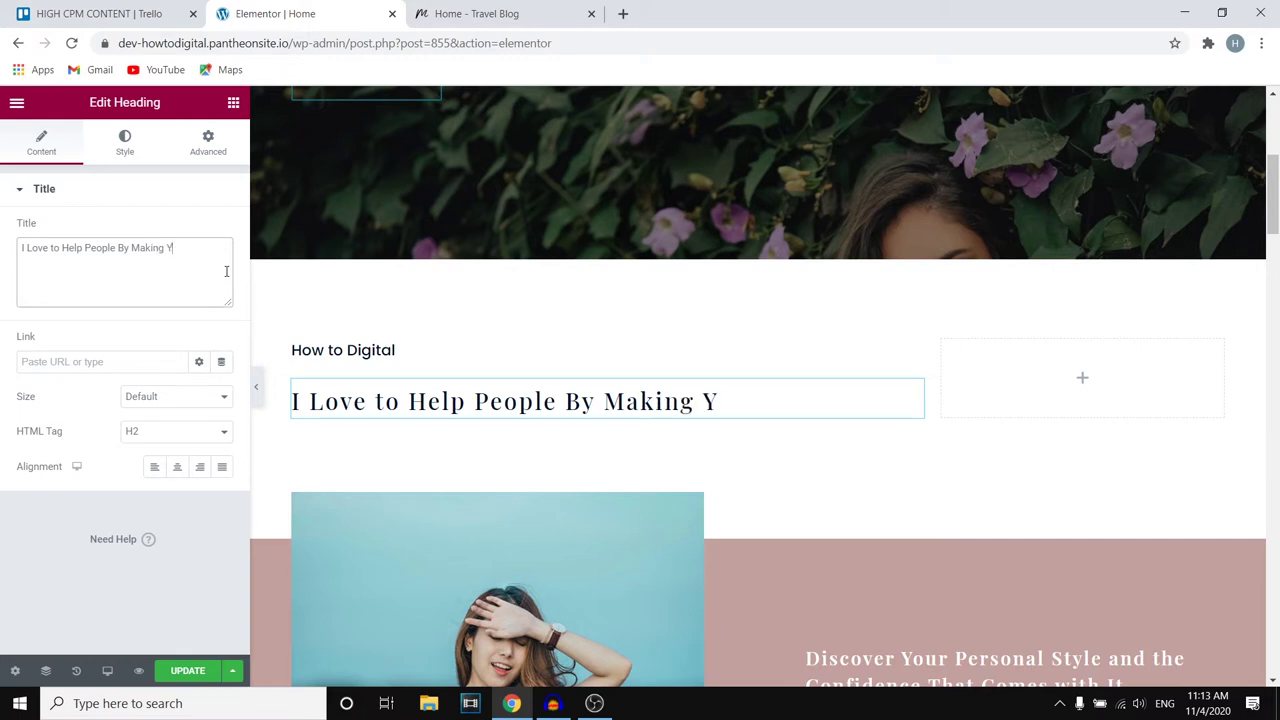
text(ouTube Tut)
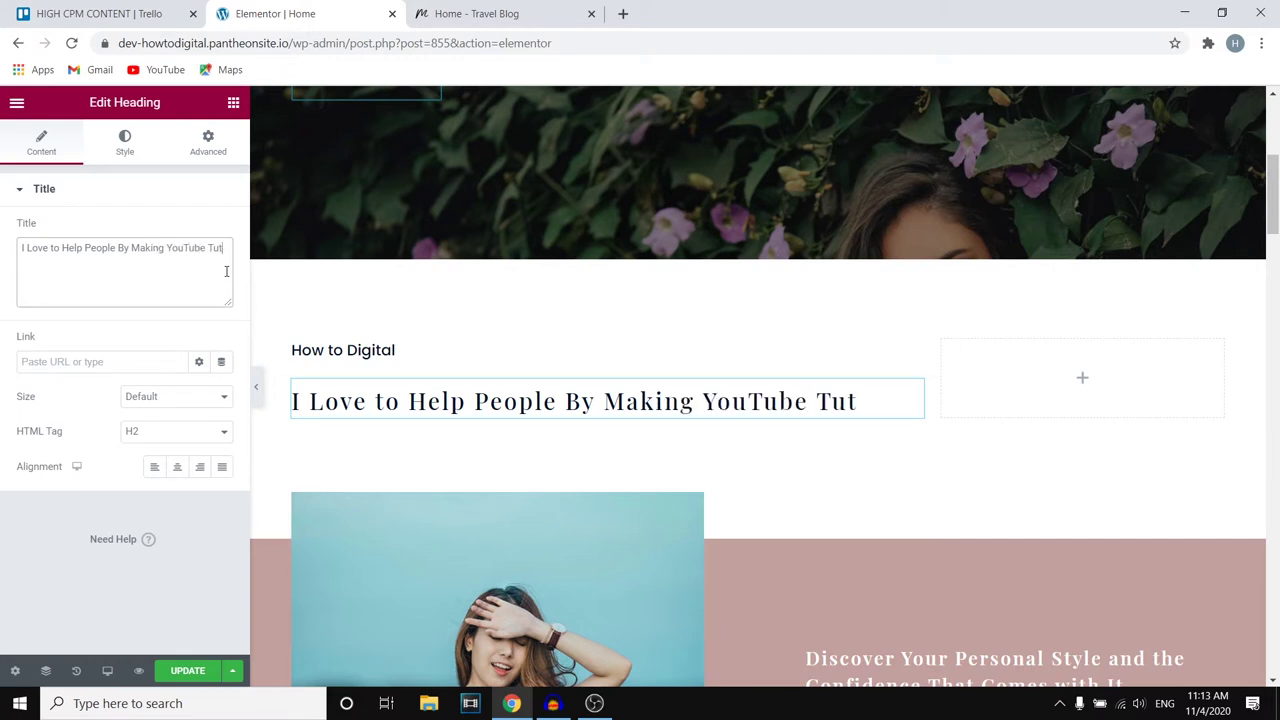
text(orial Video)
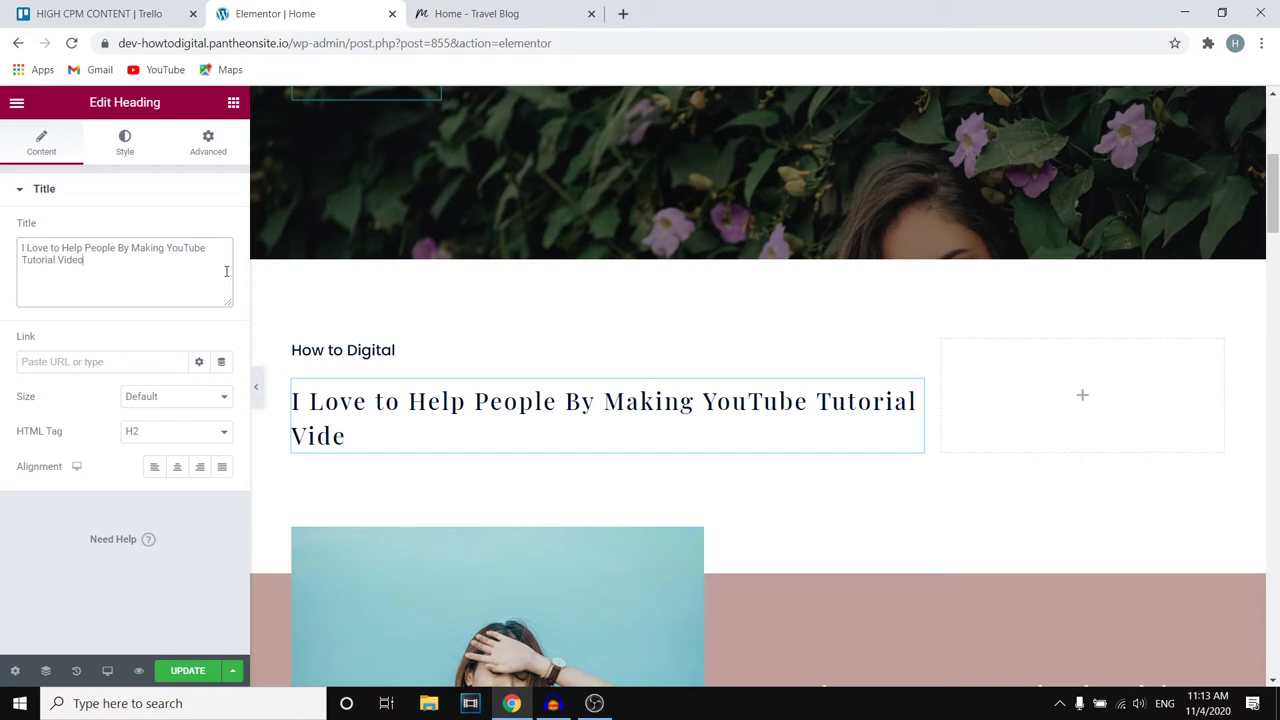
text(s.)
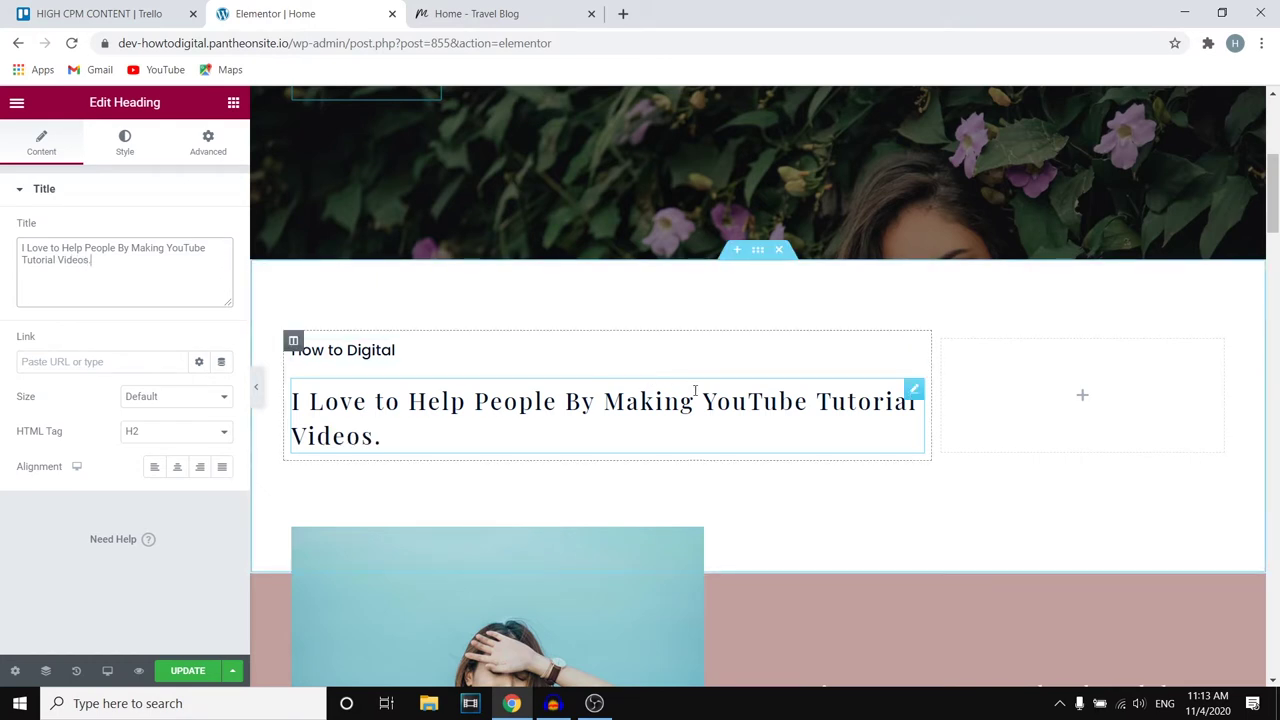
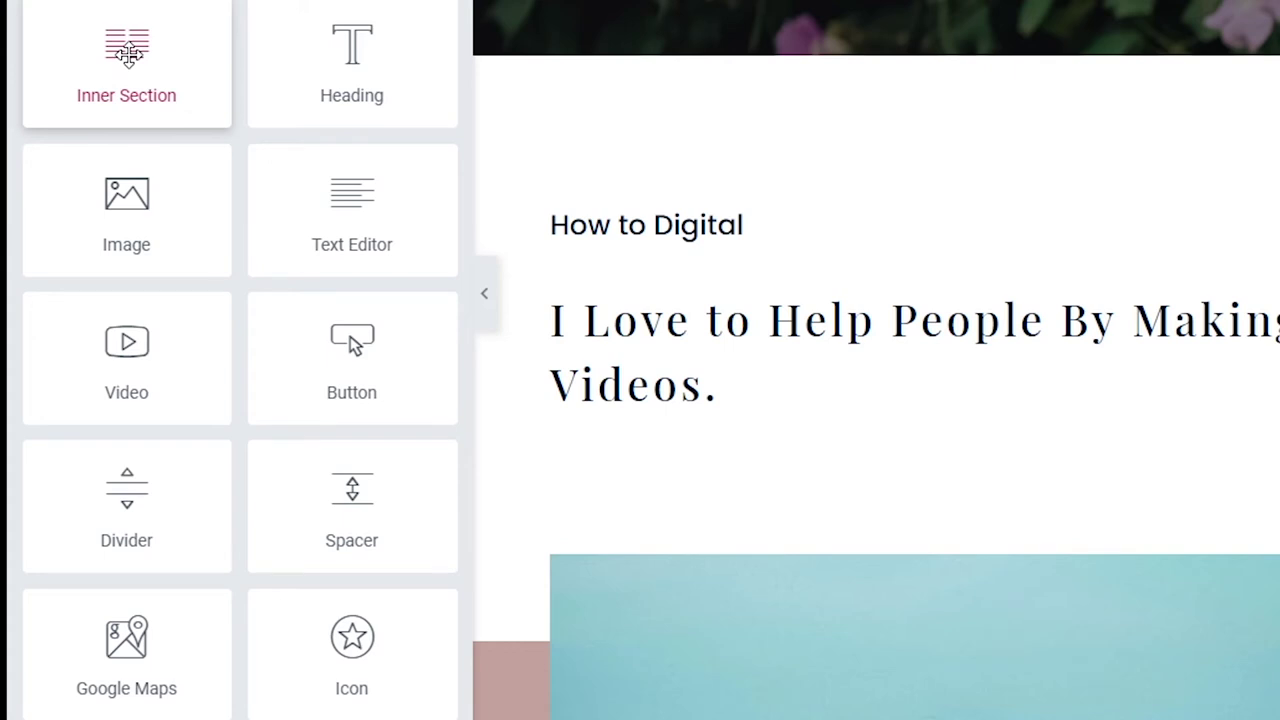
Add an Image widget to the empty column beside the heading and fill it with circle-cropped.png uploaded from the D:\ folder
drag(112, 207, 1060, 392)
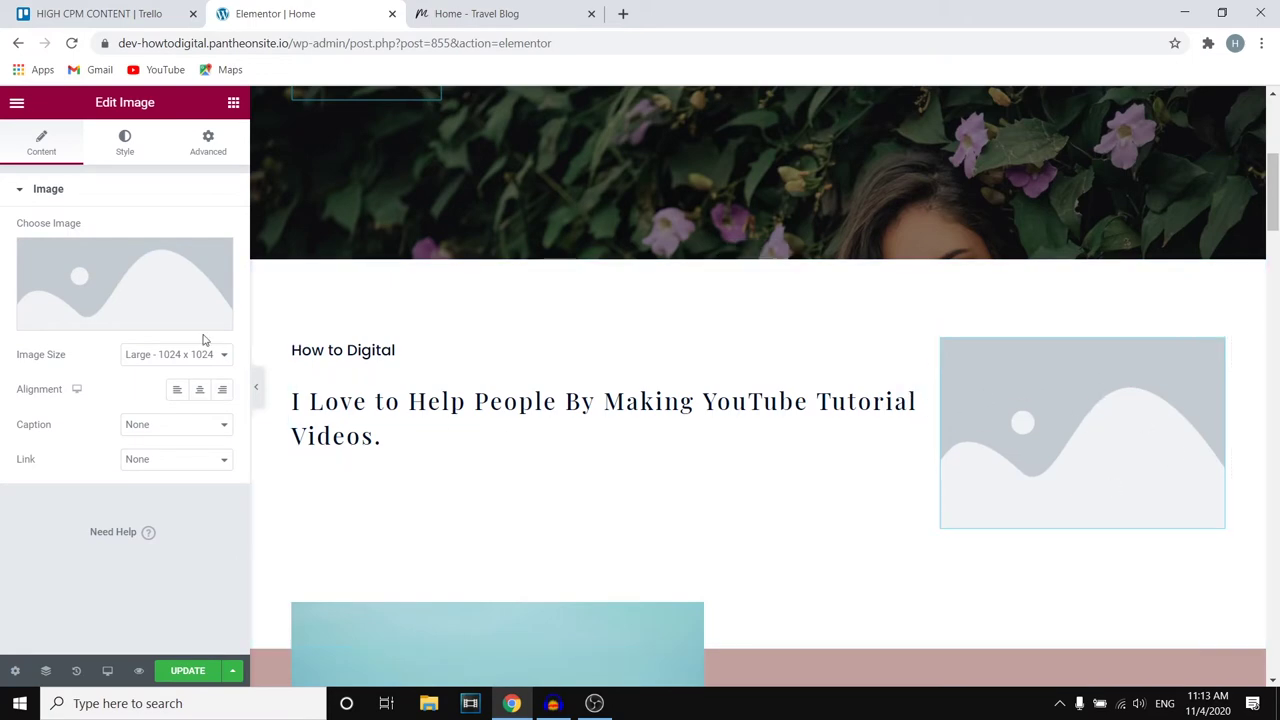
click(117, 322)
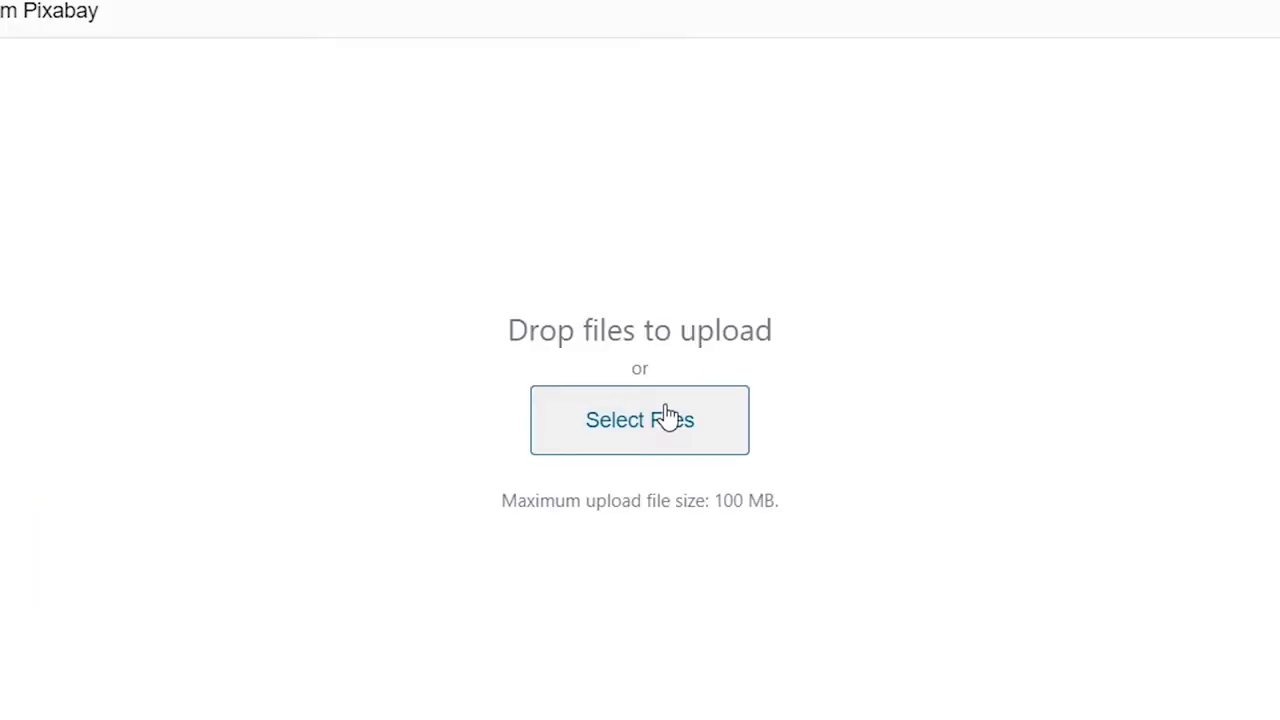
click(661, 412)
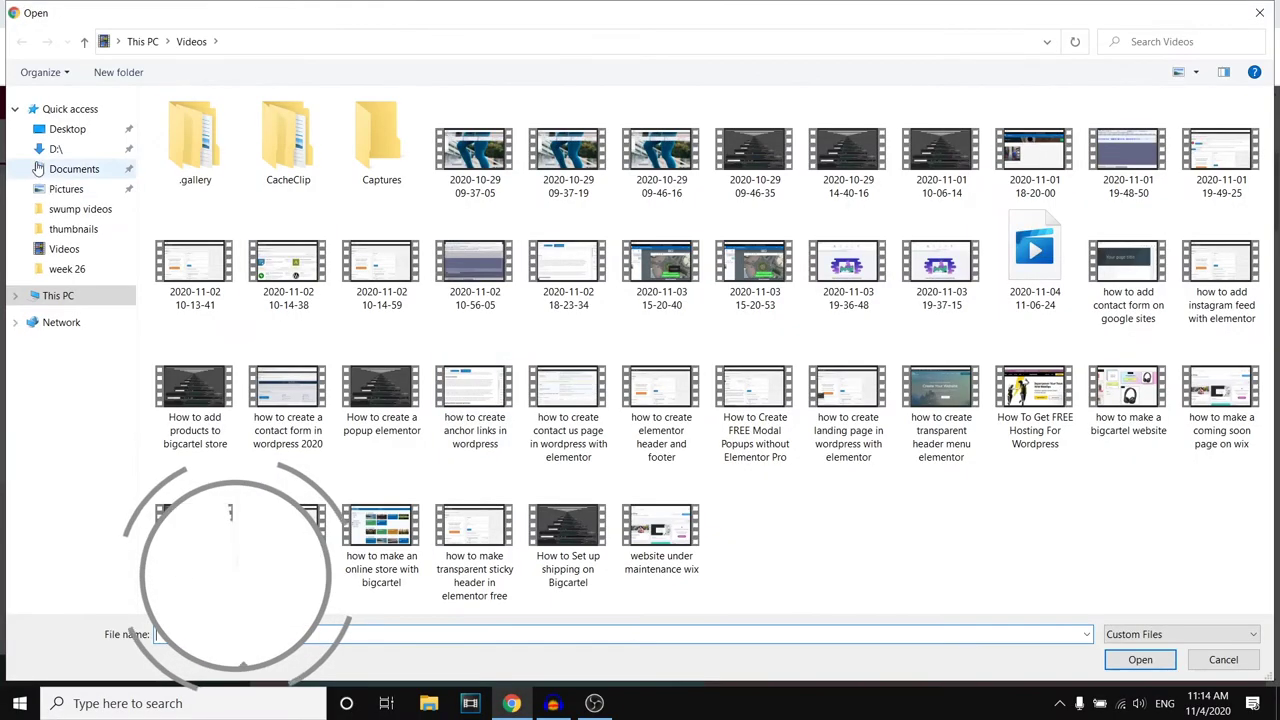
click(56, 148)
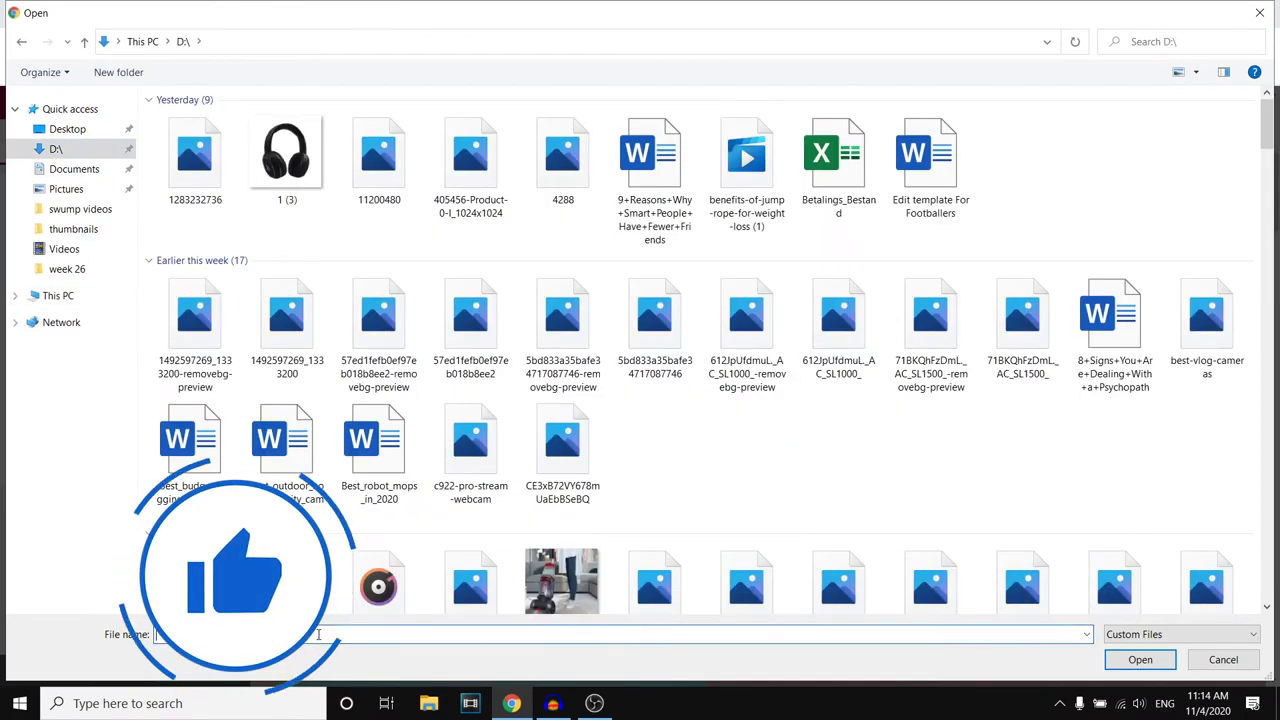
text(circl)
key(Up)
key(Return)
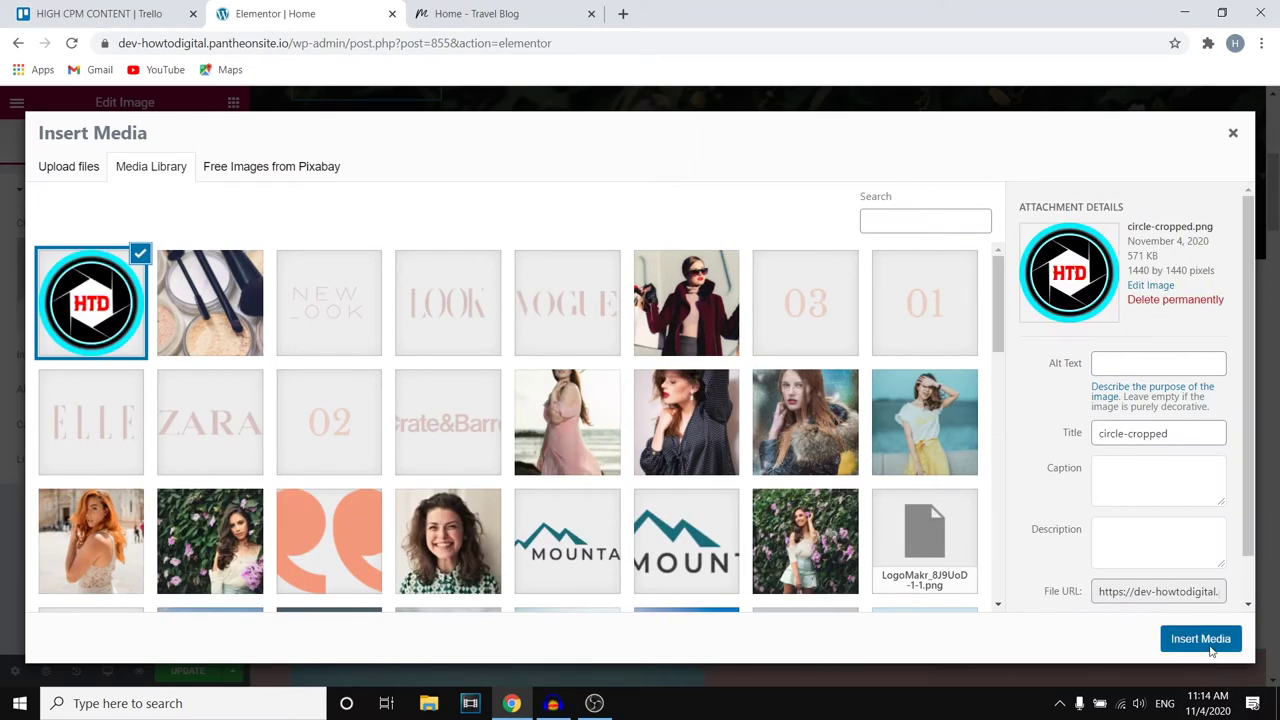
click(1212, 650)
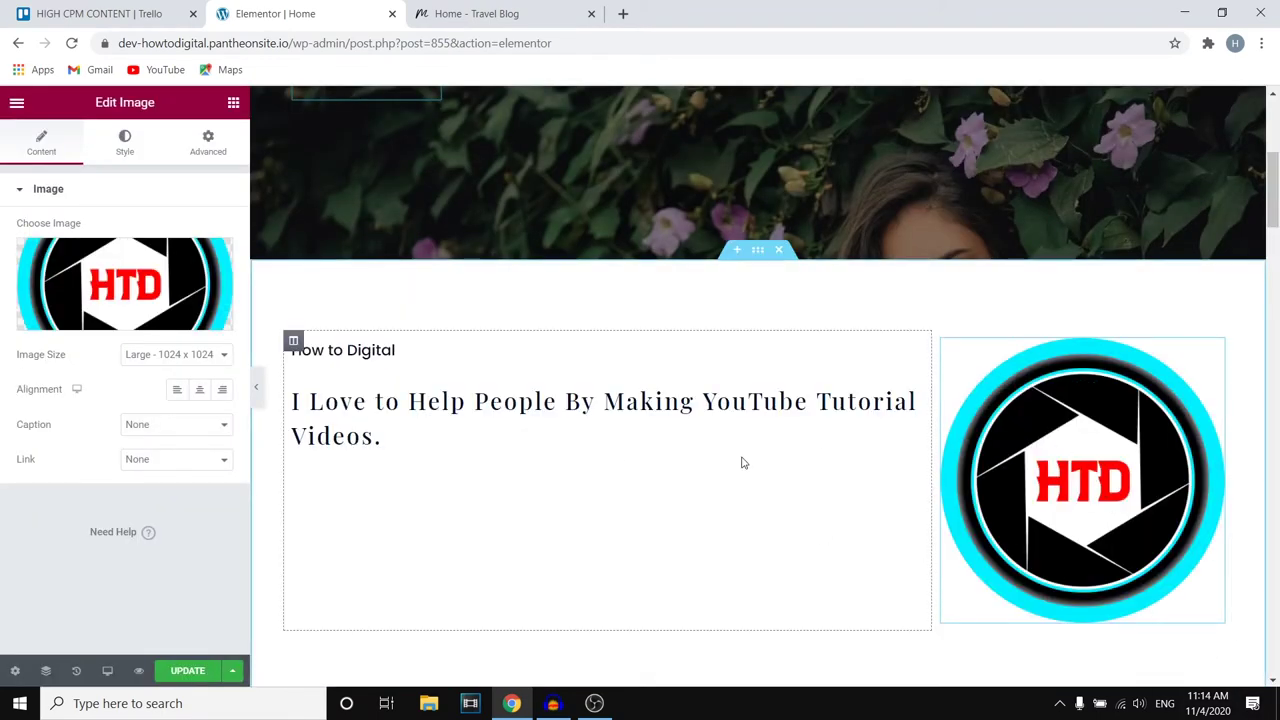
Try the Thumbnail - 150 x 150 size on the HTD logo image, and set it to Medium - 300 x 300
scroll(742, 462, down, 3)
click(191, 356)
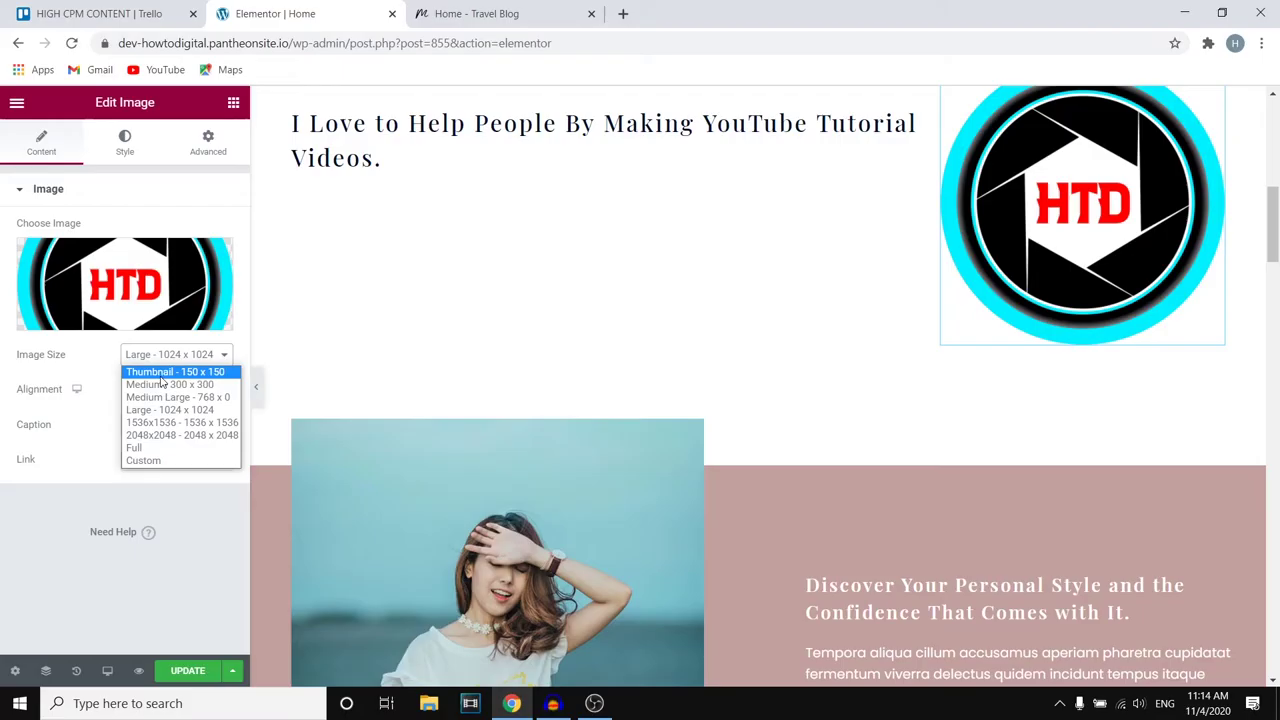
click(340, 289)
click(155, 356)
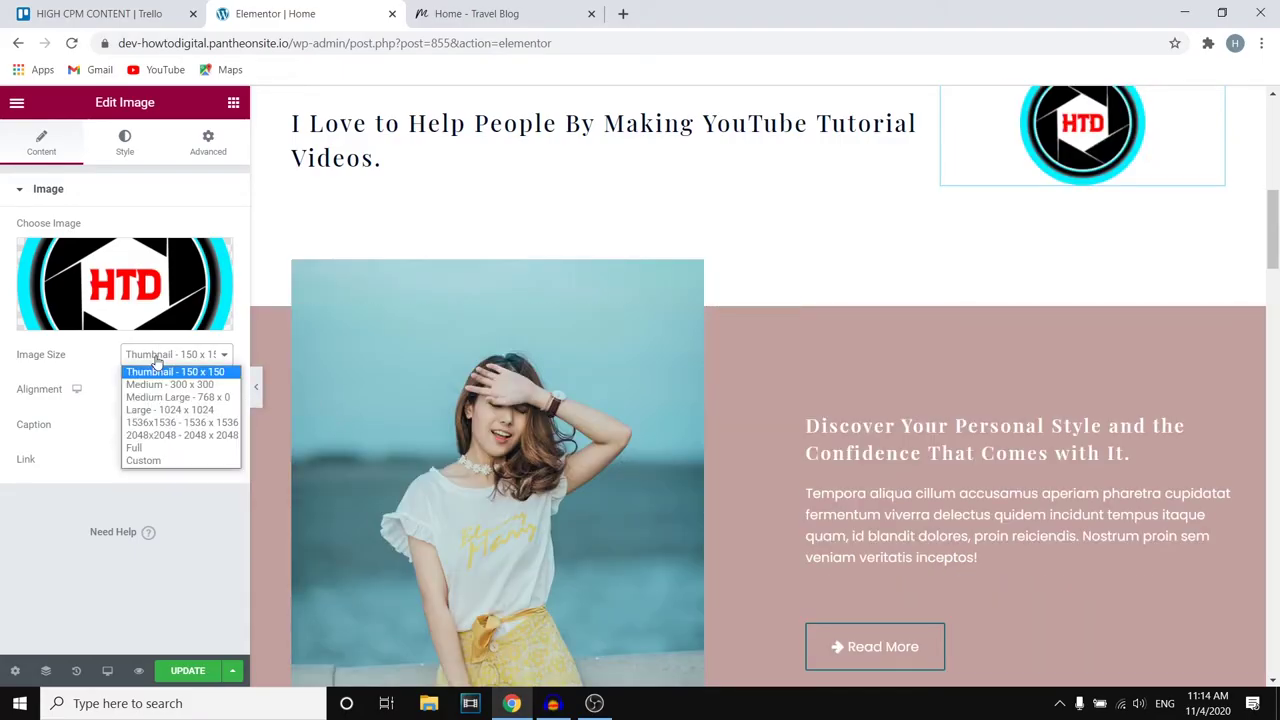
click(166, 383)
scroll(860, 355, up, 3)
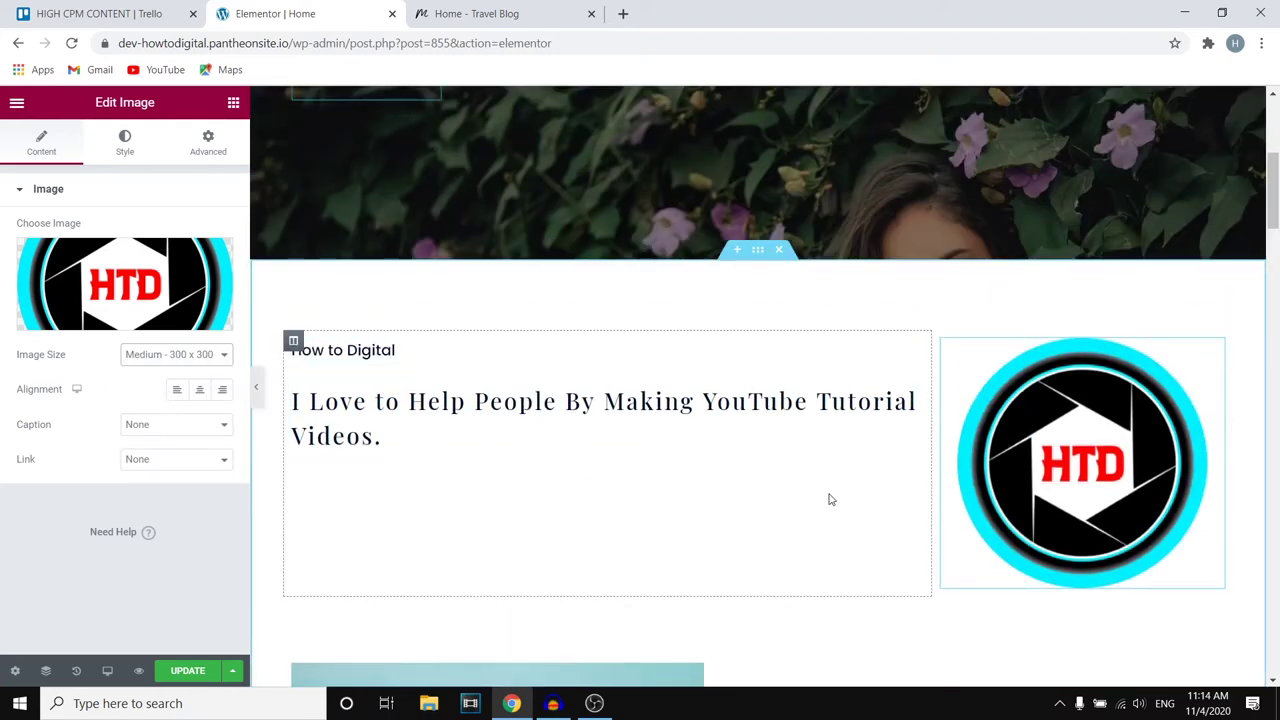
Start replacing the model photo beside "Discover Your Personal Style" and search the free Pixabay images for "fitness"
scroll(823, 480, down, 3)
scroll(823, 478, down, 3)
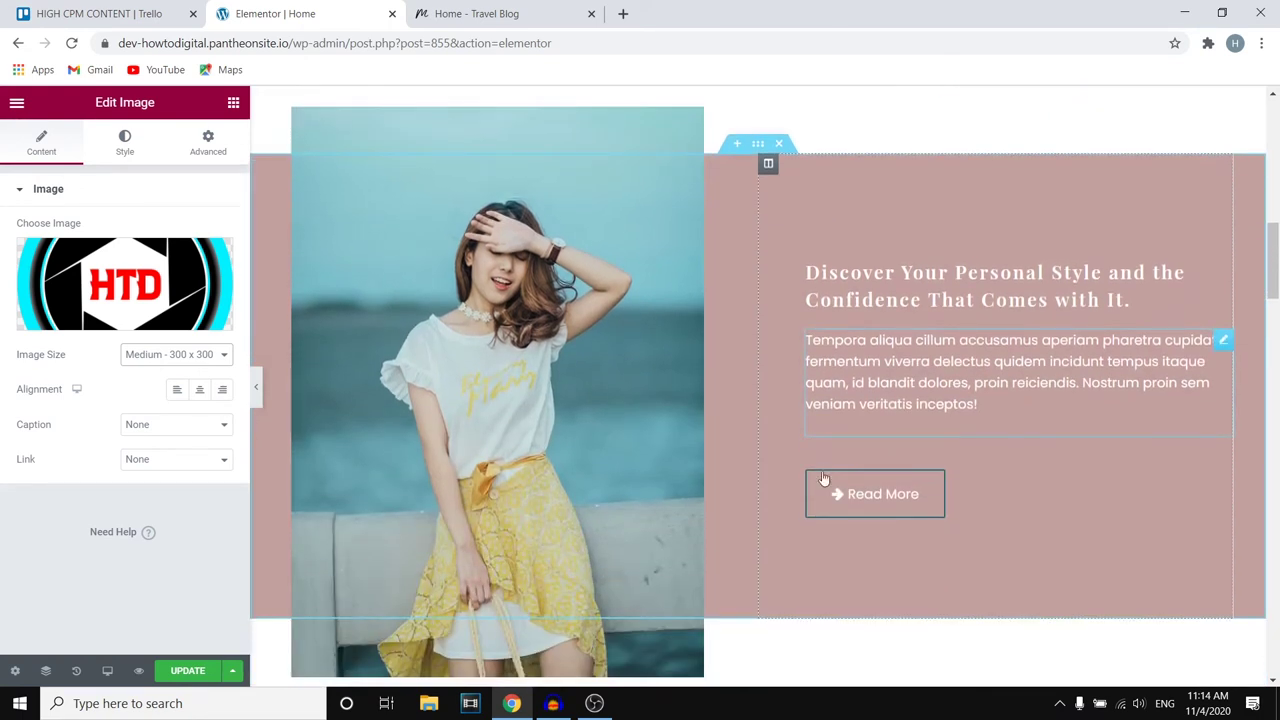
click(514, 296)
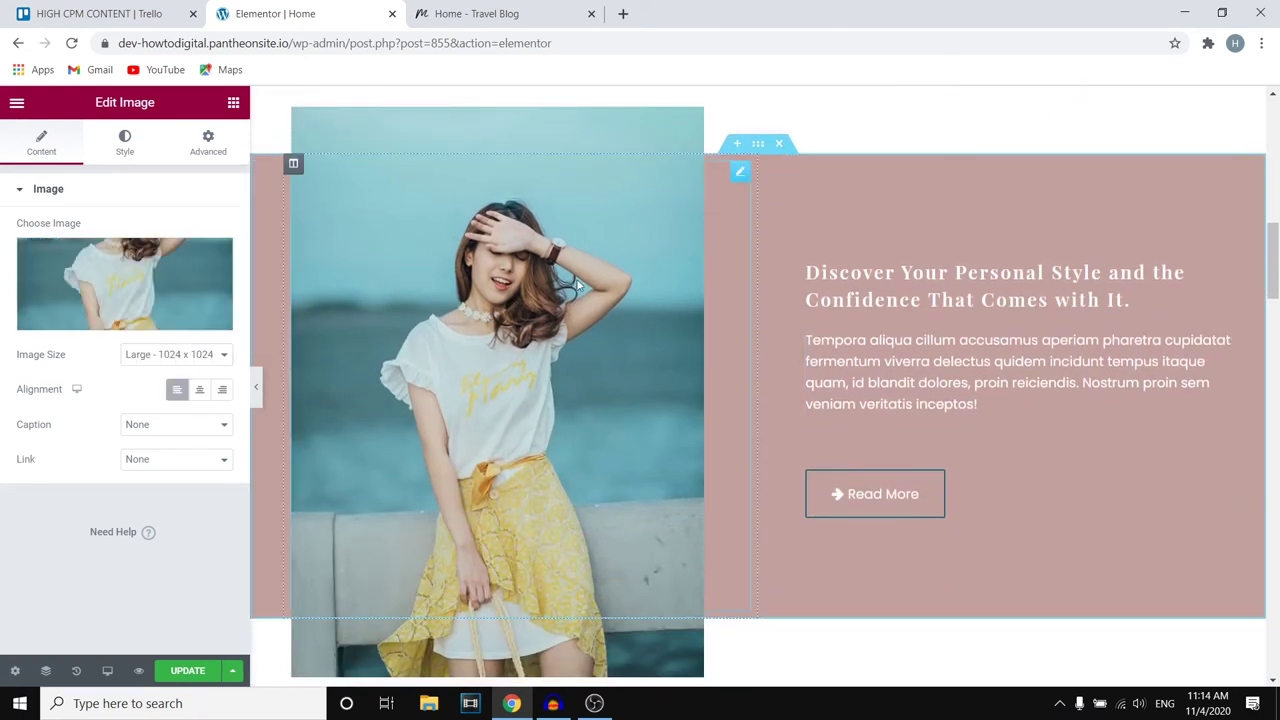
mouse_move(155, 322)
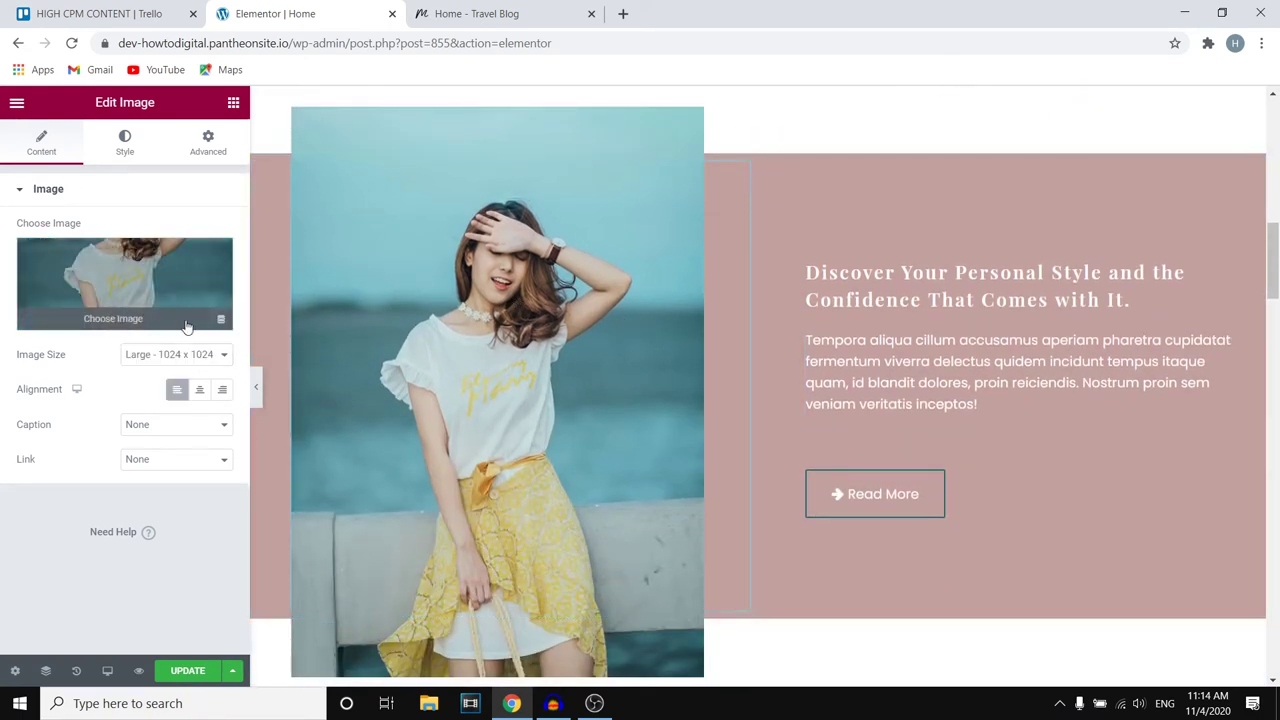
click(137, 323)
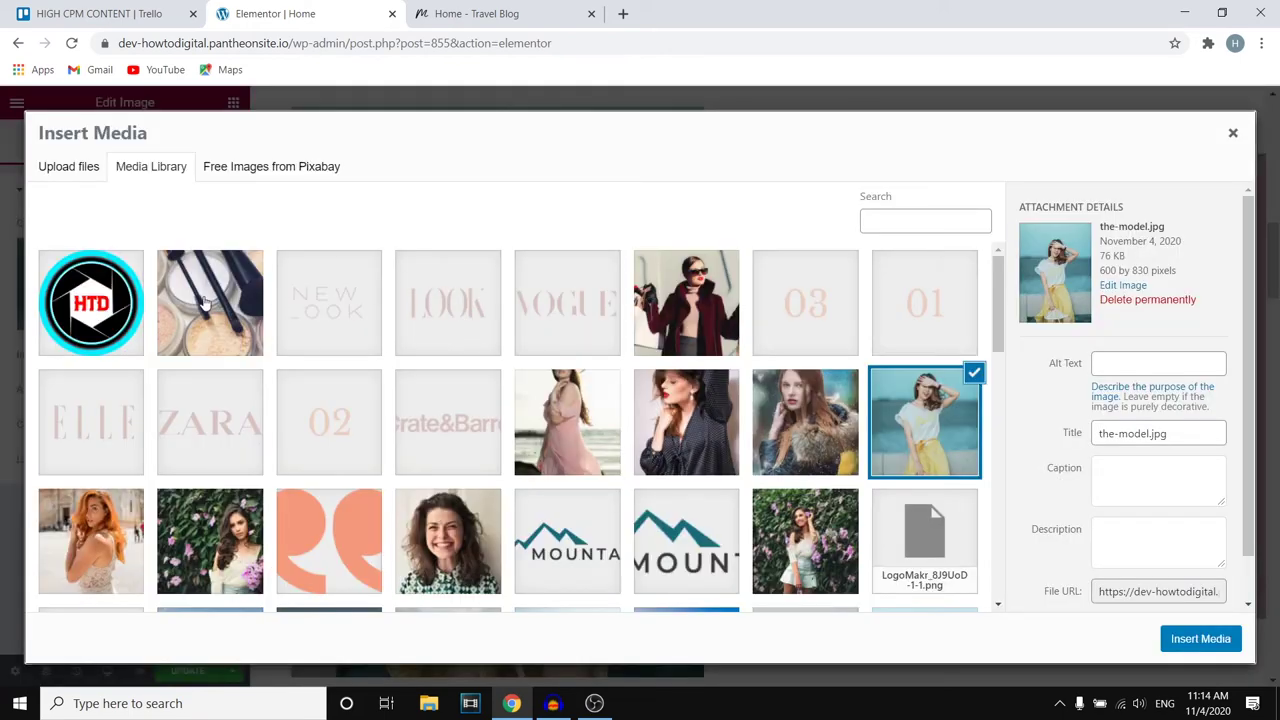
click(68, 170)
click(304, 168)
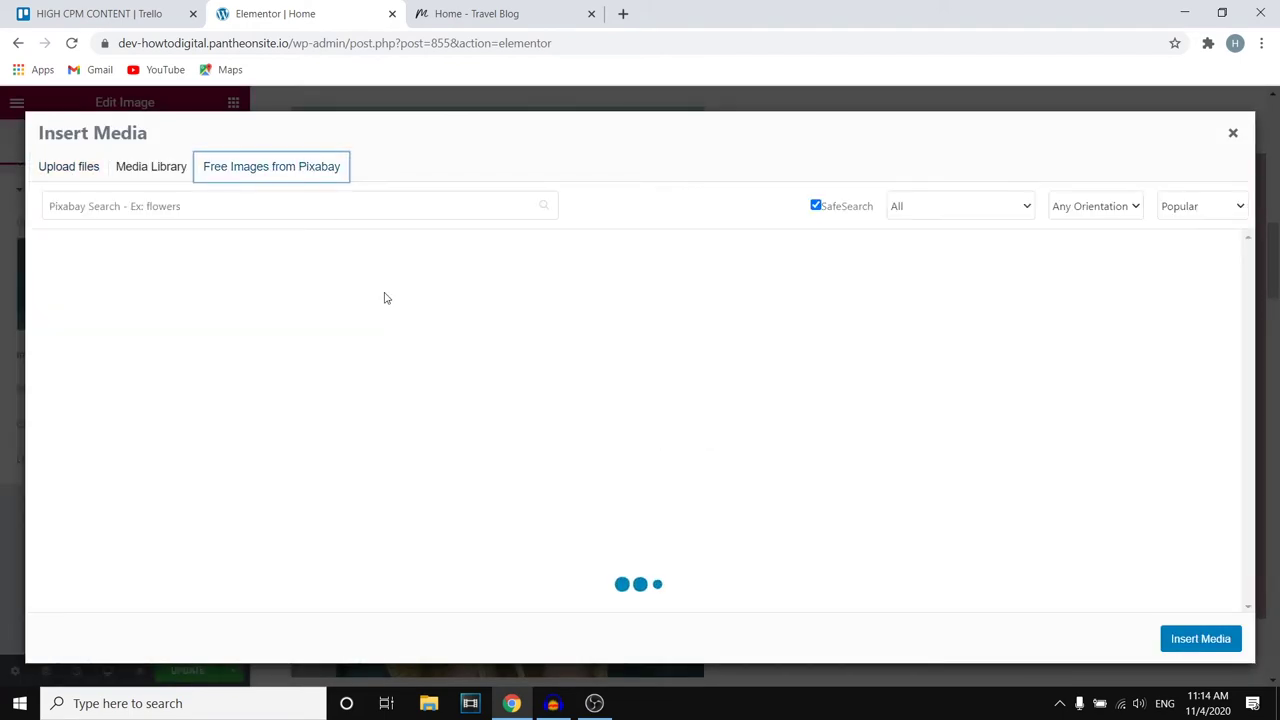
click(304, 198)
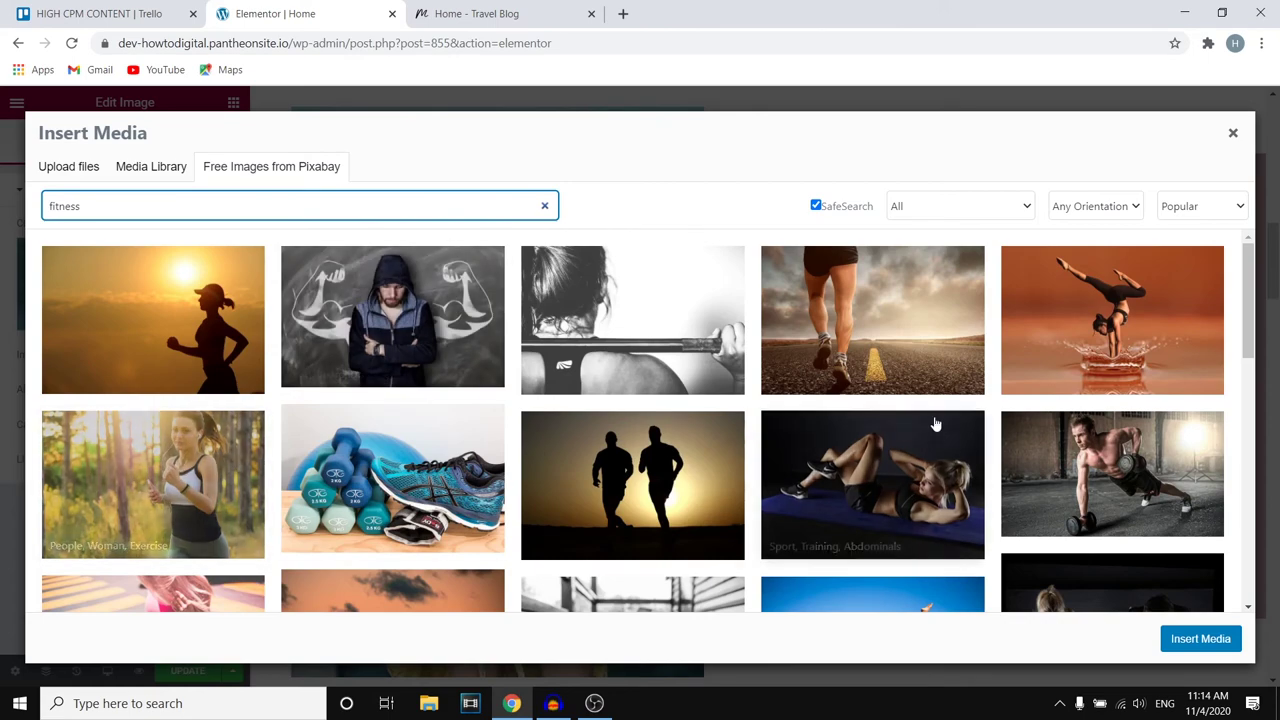
Choose the Pixabay photo of the blonde woman stretching on a purple yoga mat and save and insert it in place of the model photo
scroll(934, 423, down, 5)
scroll(934, 423, down, 3)
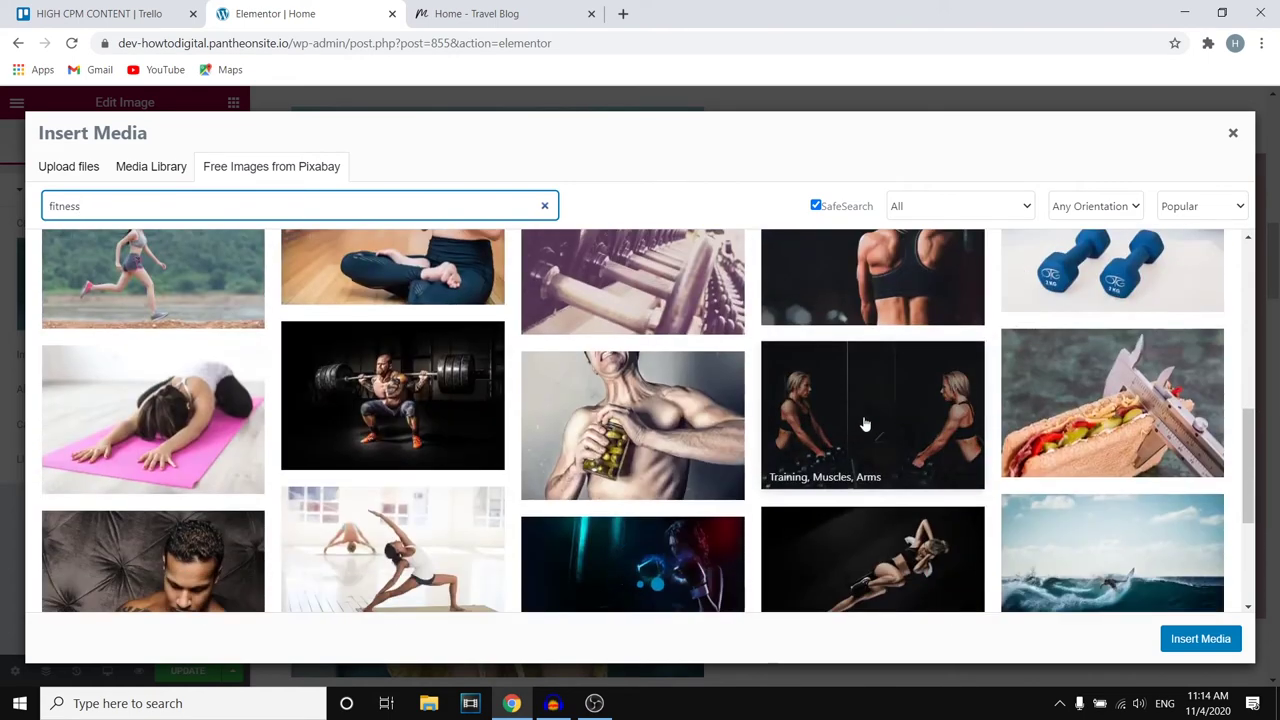
scroll(846, 425, down, 1)
scroll(846, 427, down, 1)
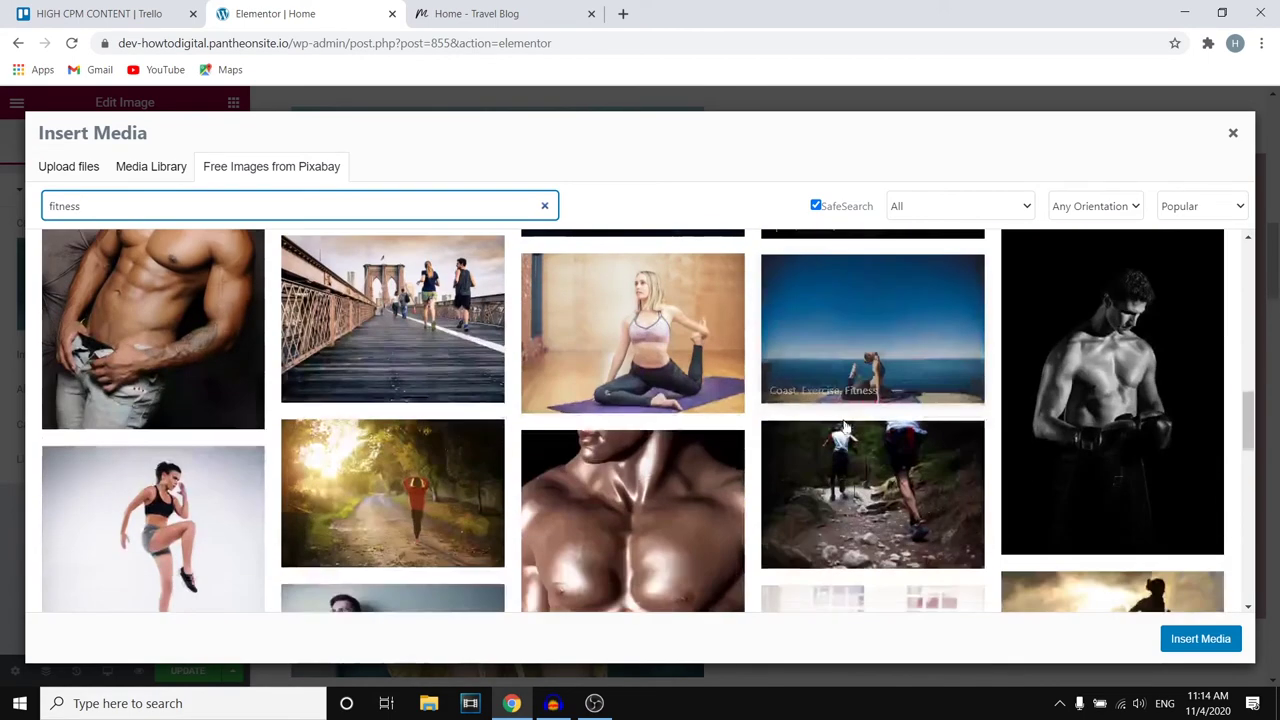
scroll(846, 427, down, 1)
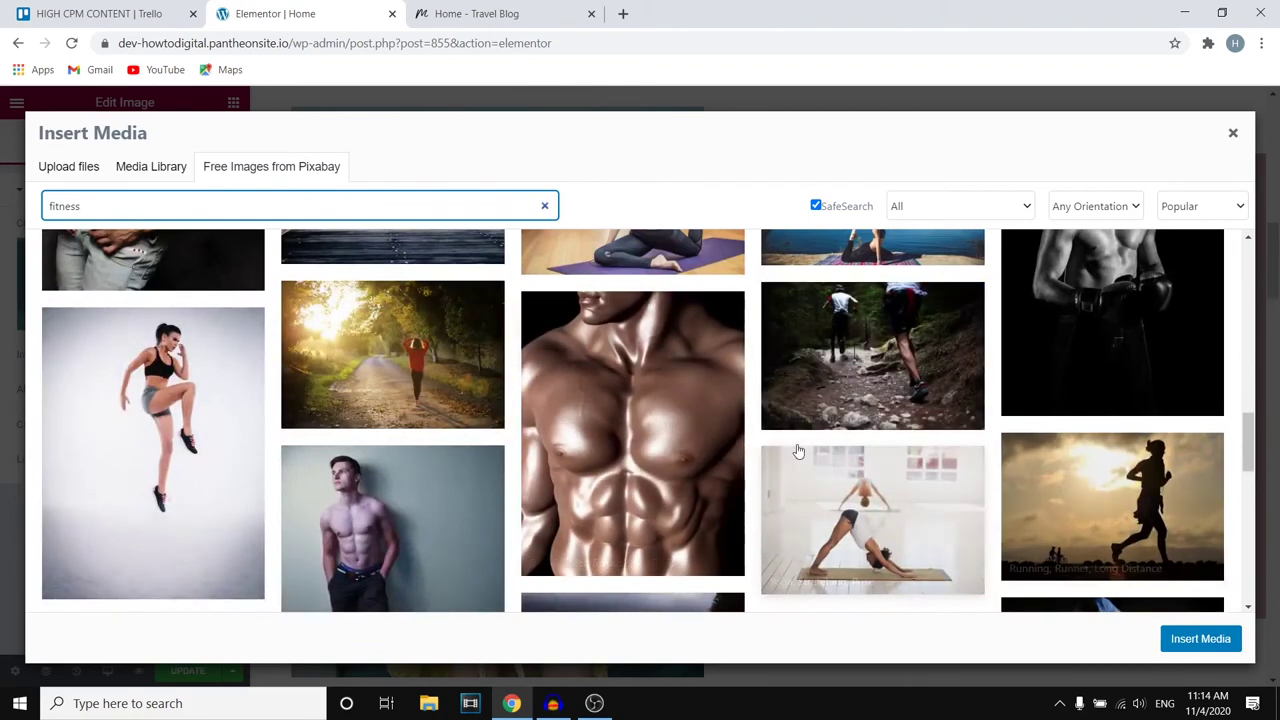
scroll(808, 449, up, 1)
click(632, 330)
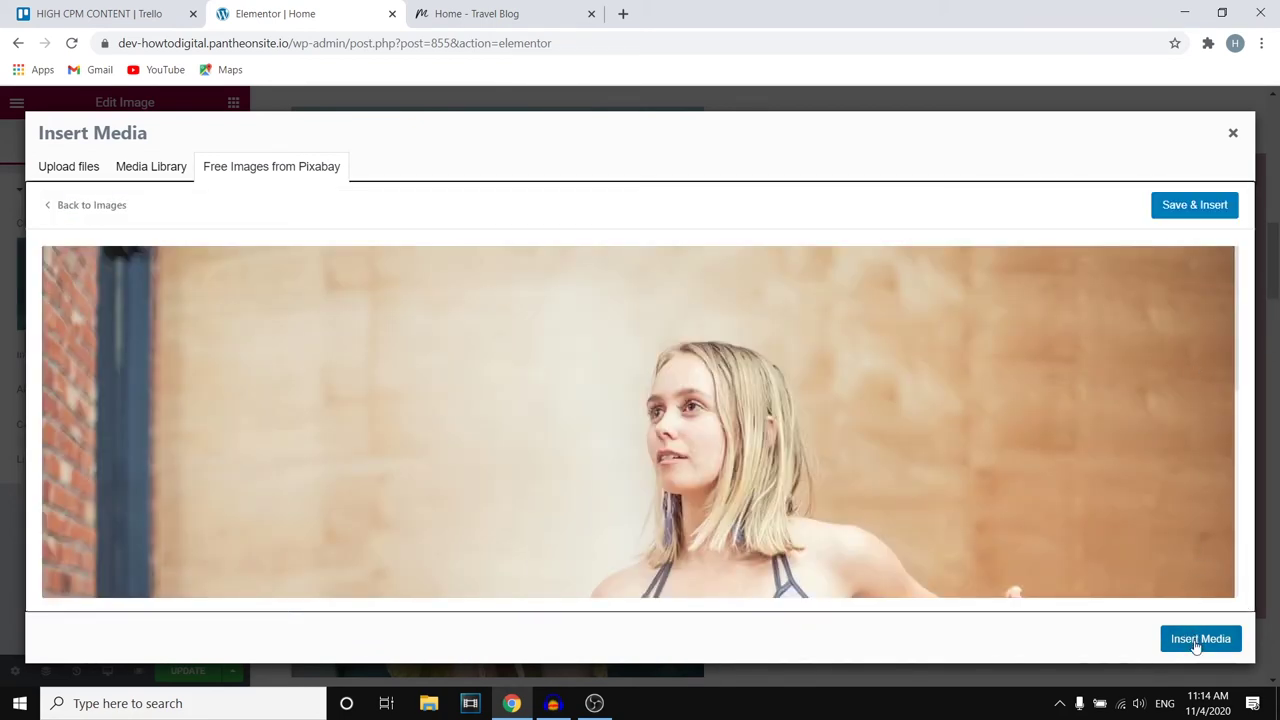
click(1199, 640)
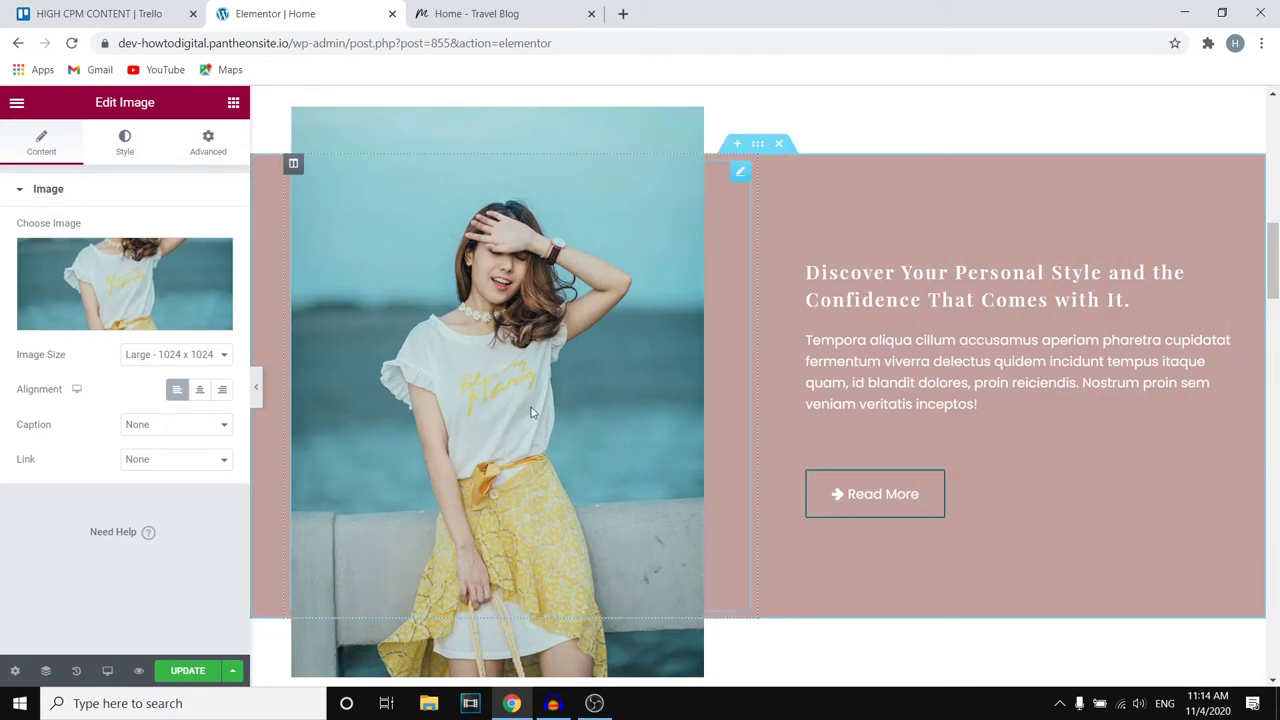
scroll(628, 335, down, 2)
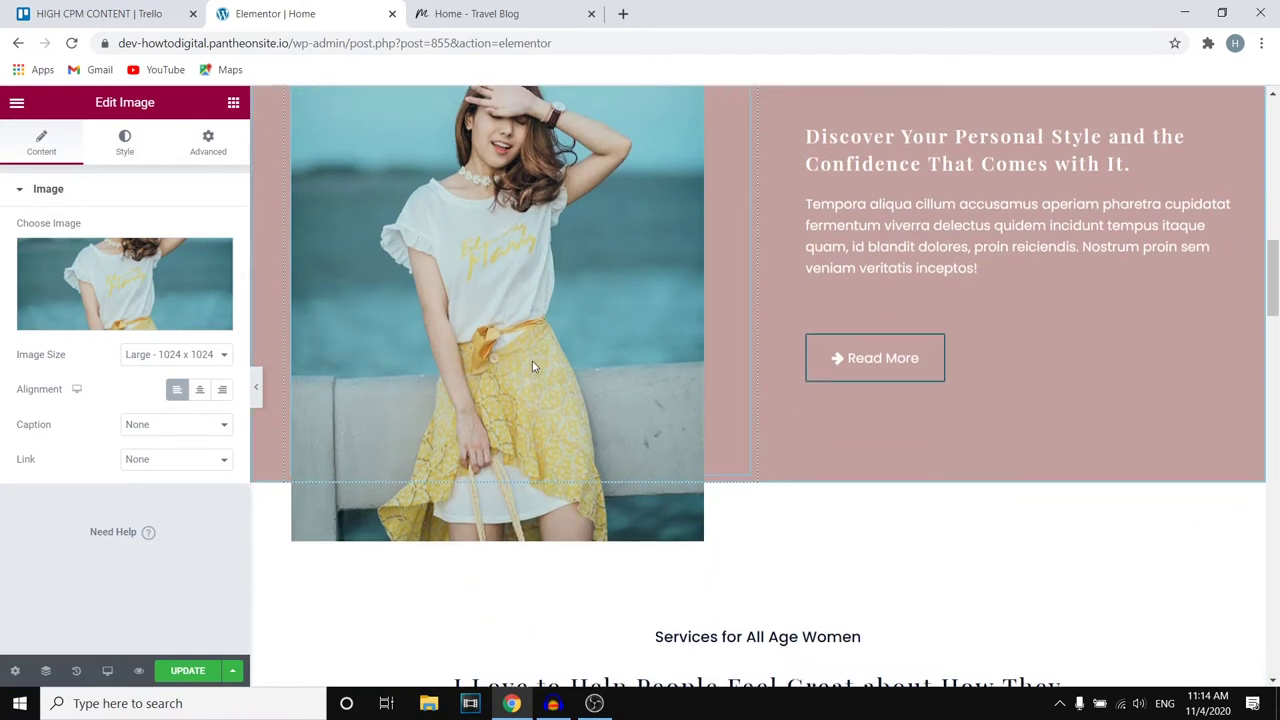
scroll(531, 359, up, 2)
click(135, 320)
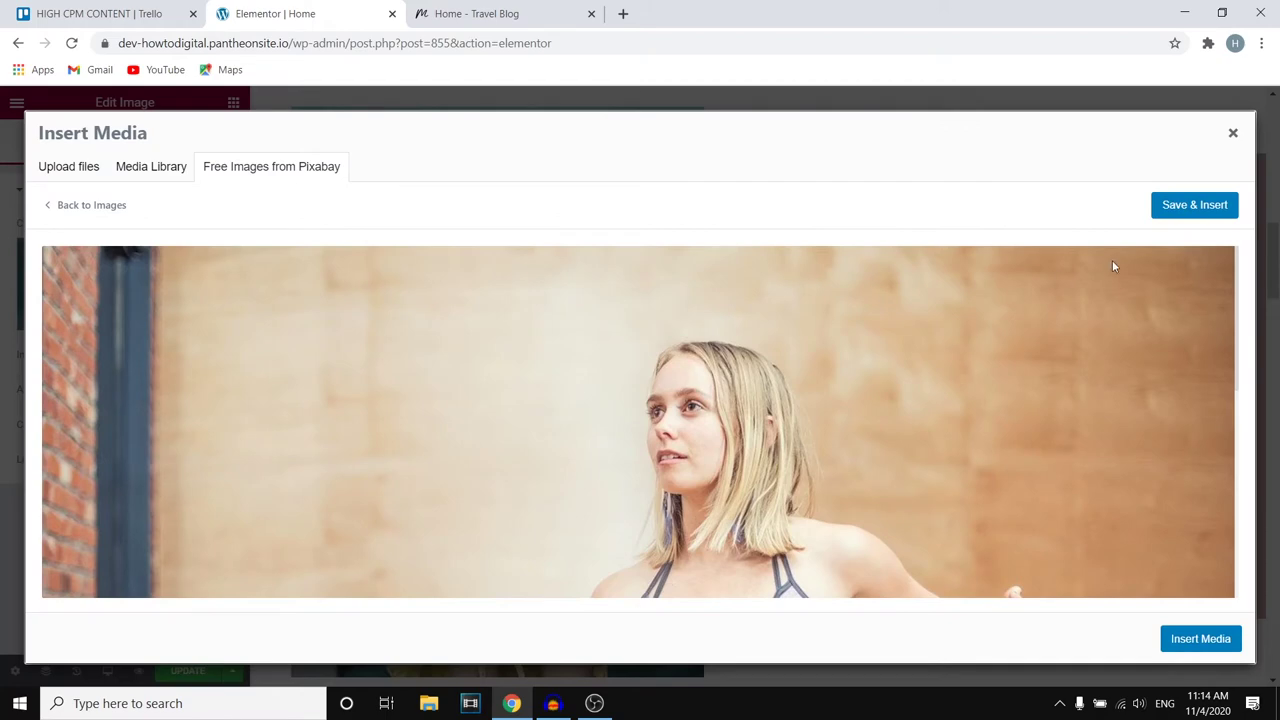
click(1170, 217)
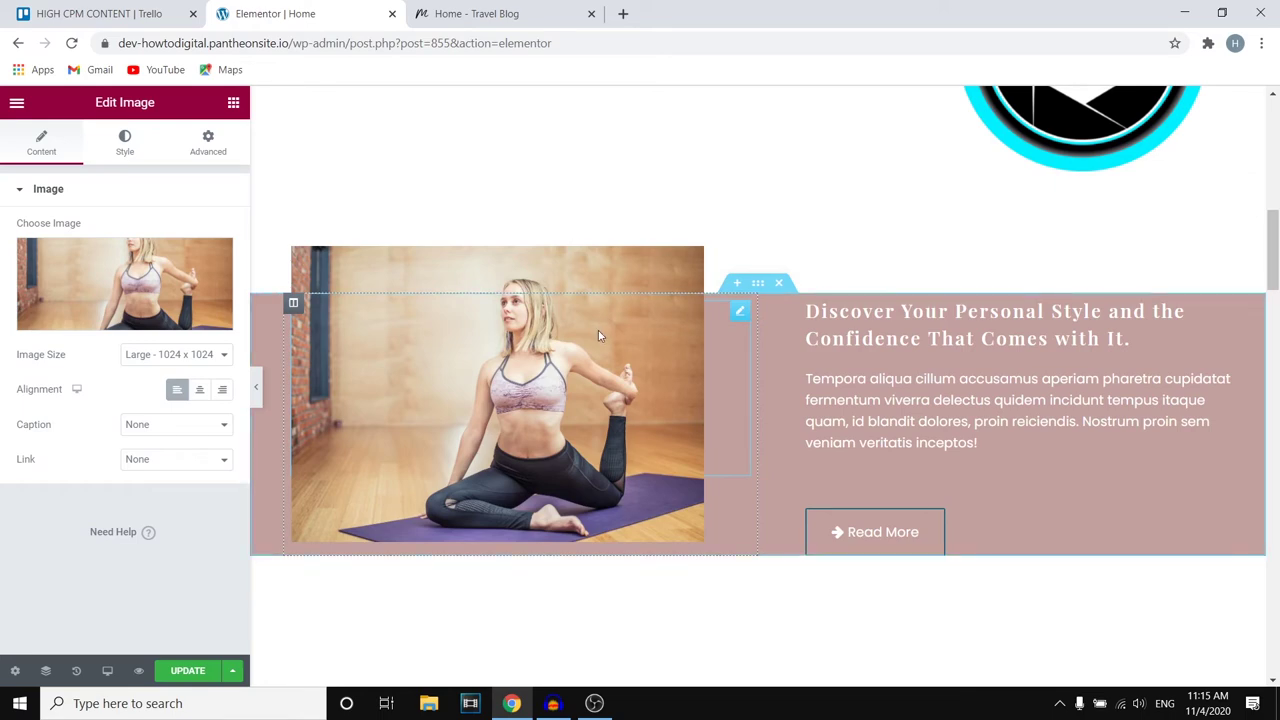
scroll(601, 330, down, 4)
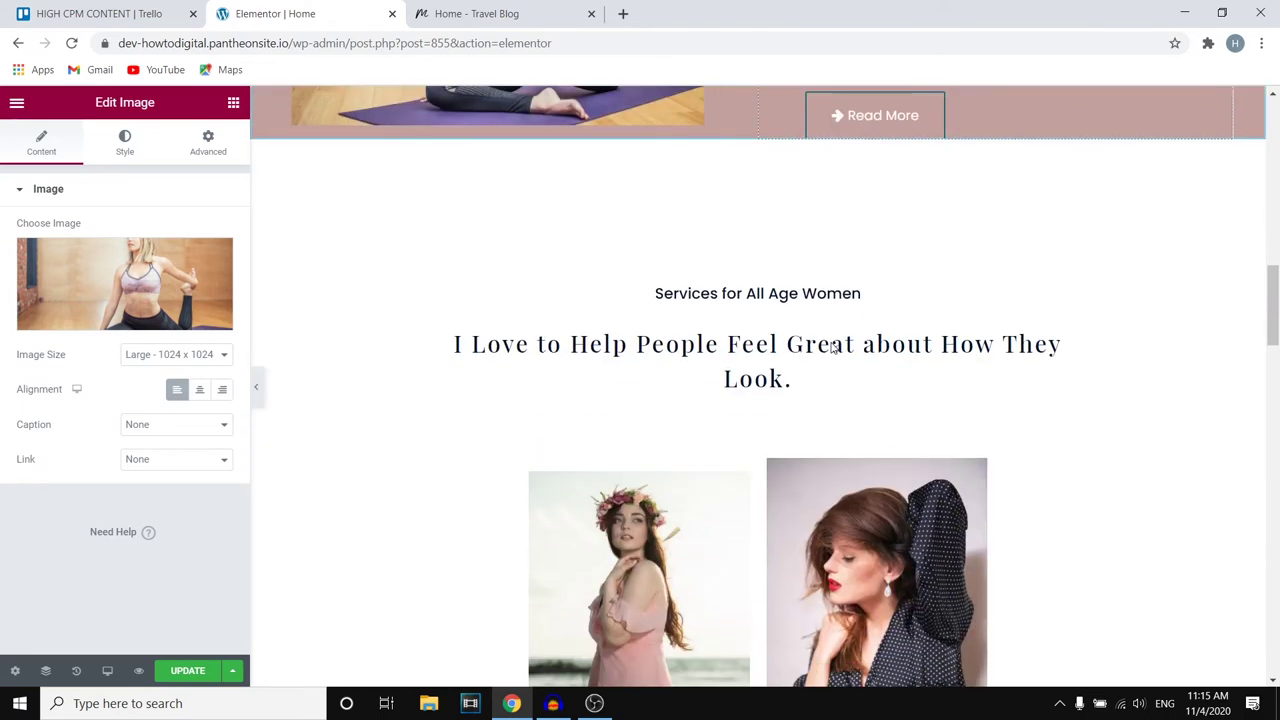
scroll(830, 345, down, 1)
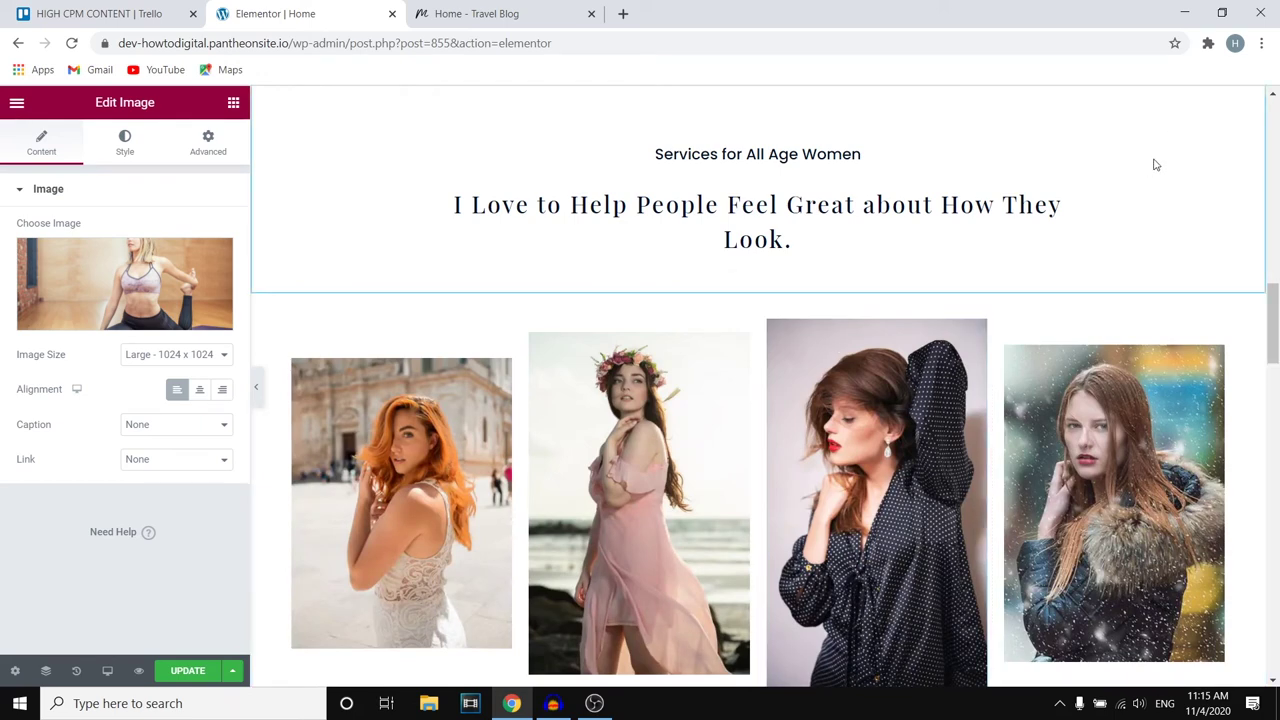
scroll(1020, 277, up, 1)
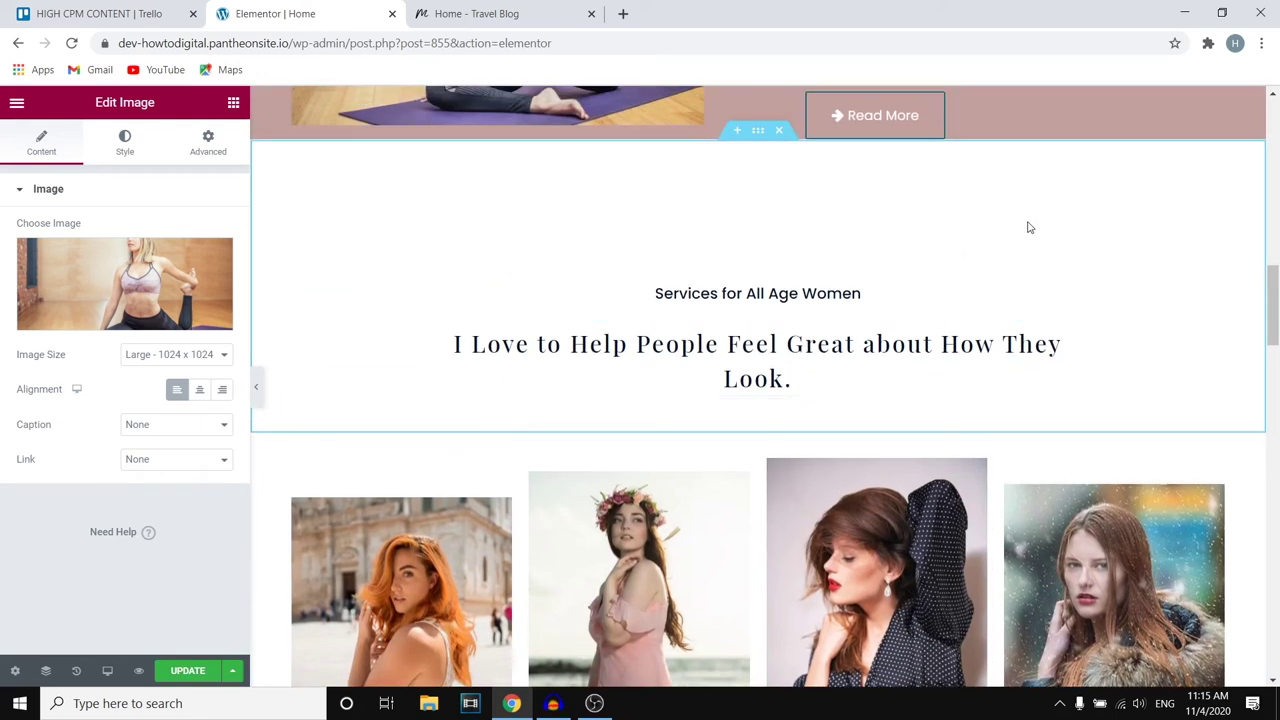
Open the settings of the "Services for All Age Women" section and give its normal background overlay the Gradient type
click(920, 362)
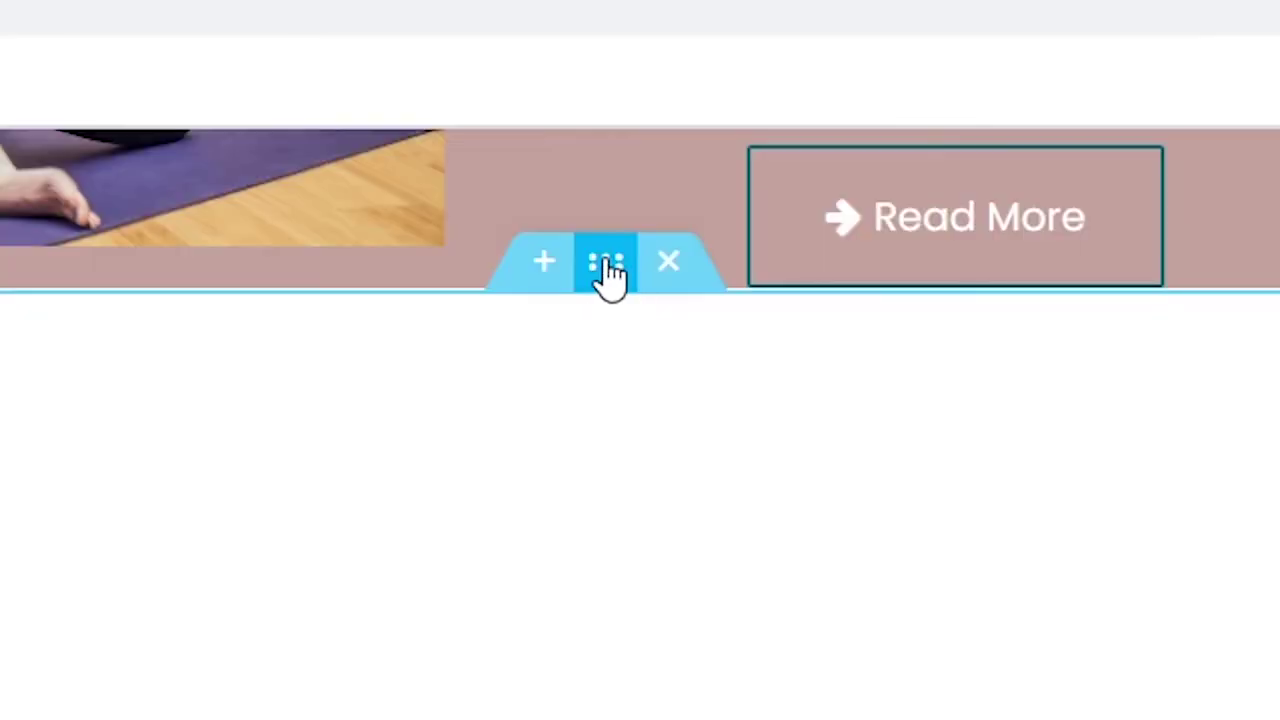
click(605, 265)
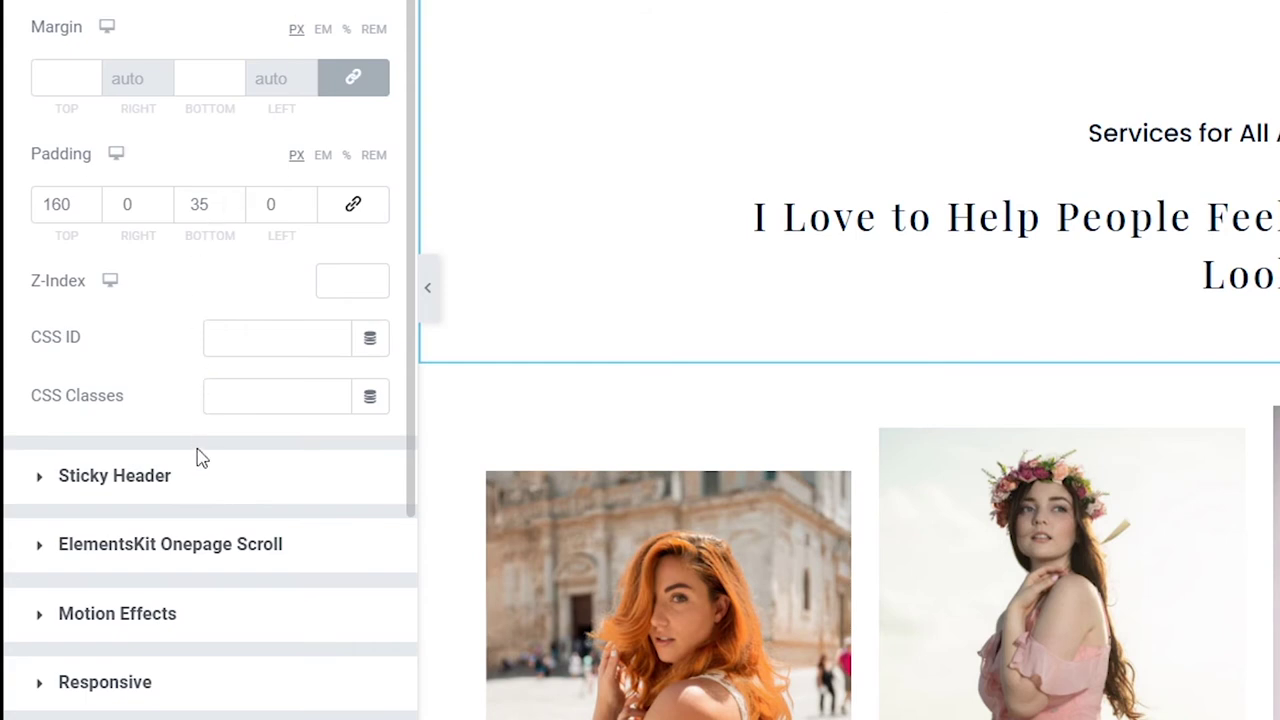
scroll(197, 455, down, 3)
scroll(194, 451, up, 3)
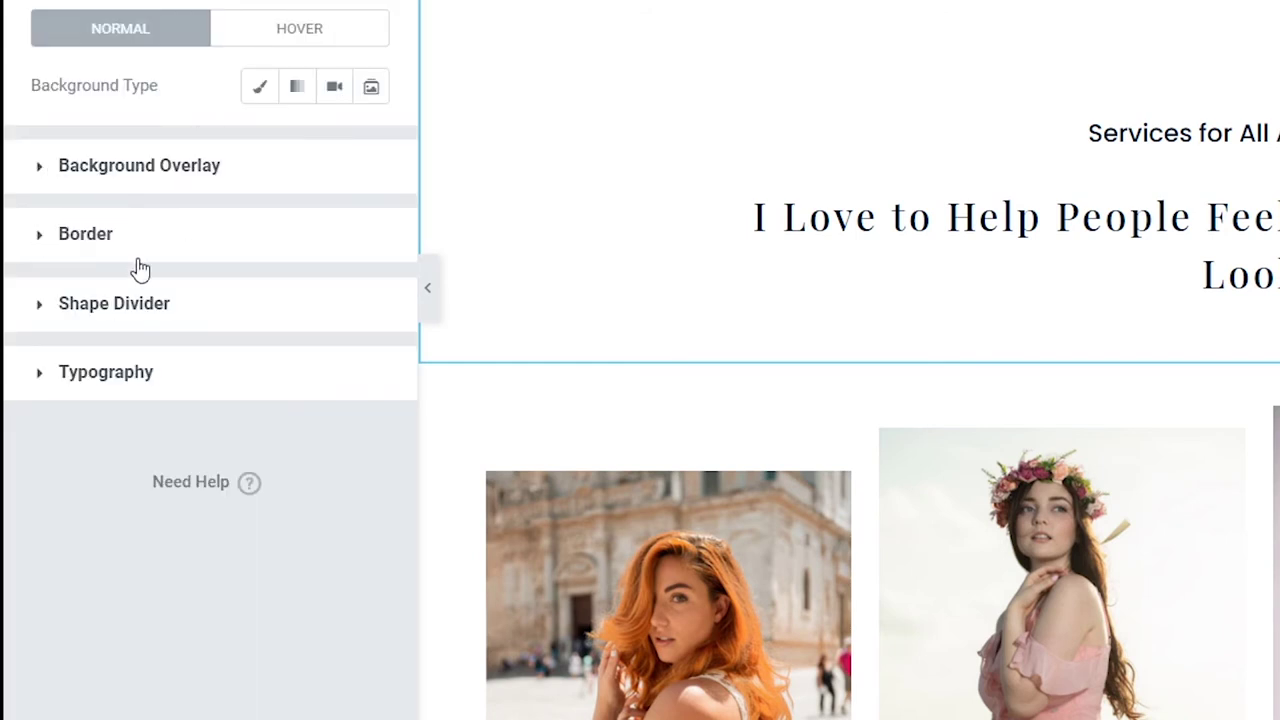
click(300, 110)
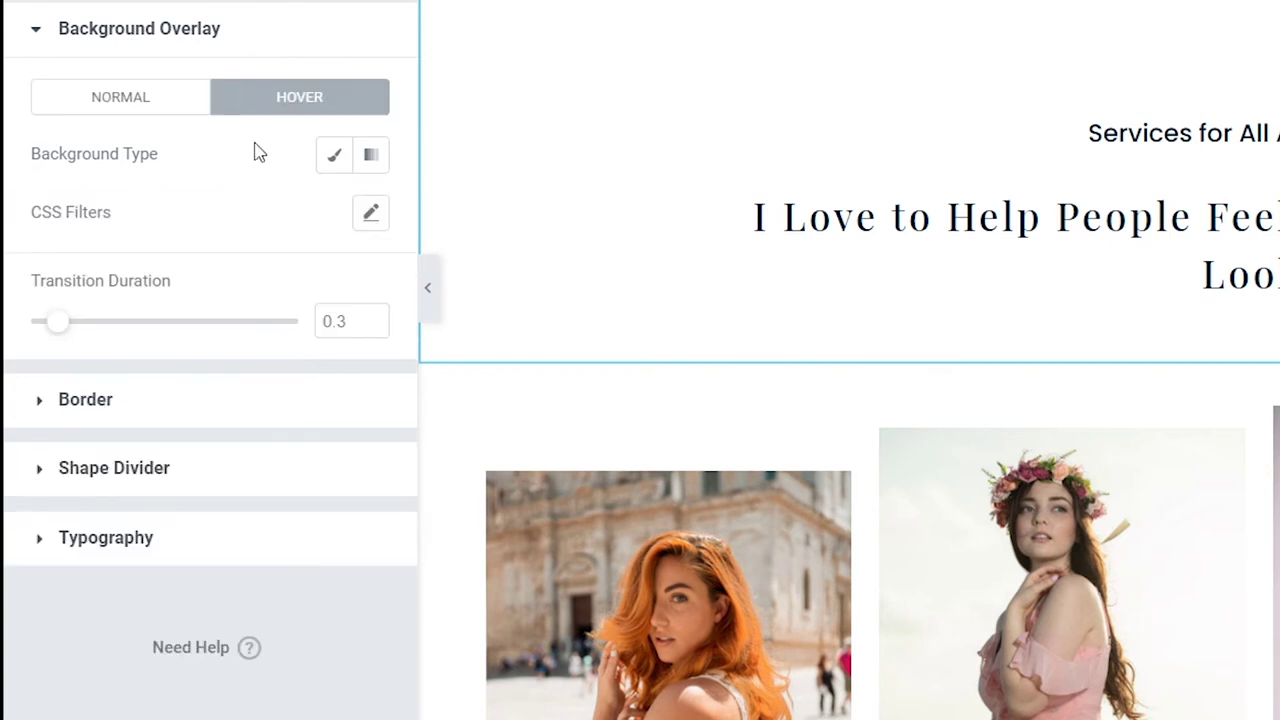
click(120, 100)
click(332, 158)
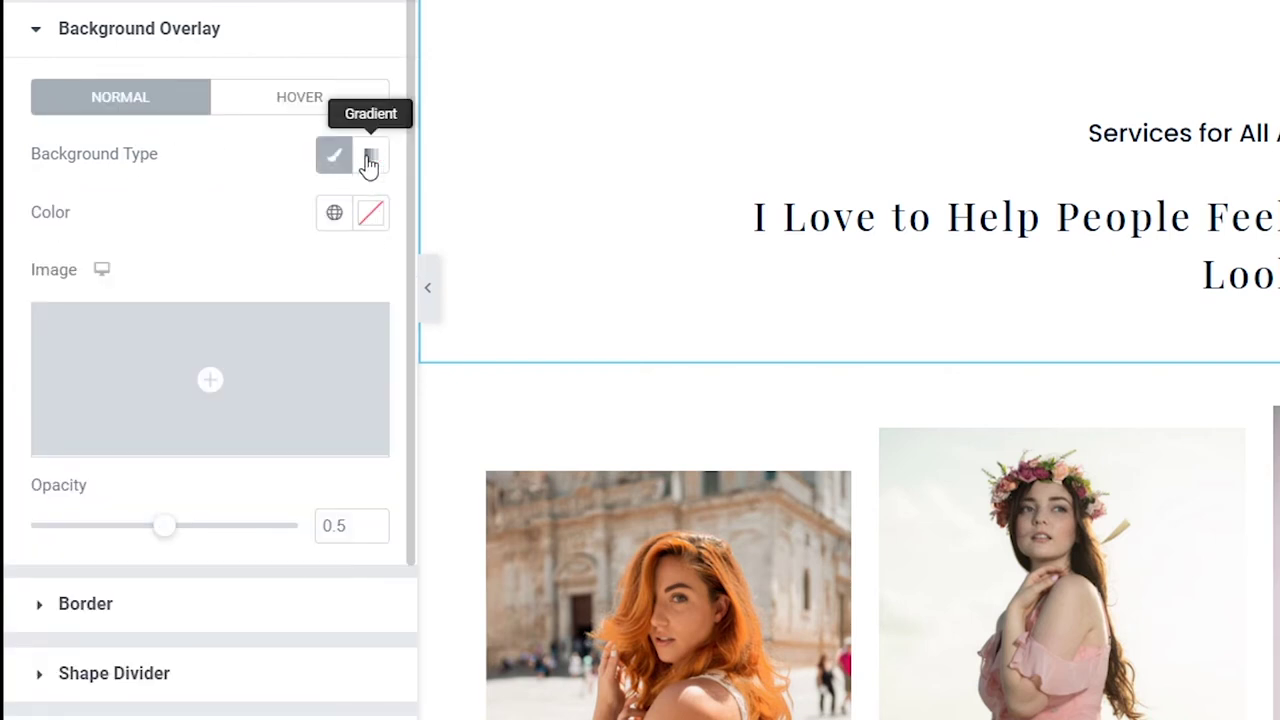
click(369, 160)
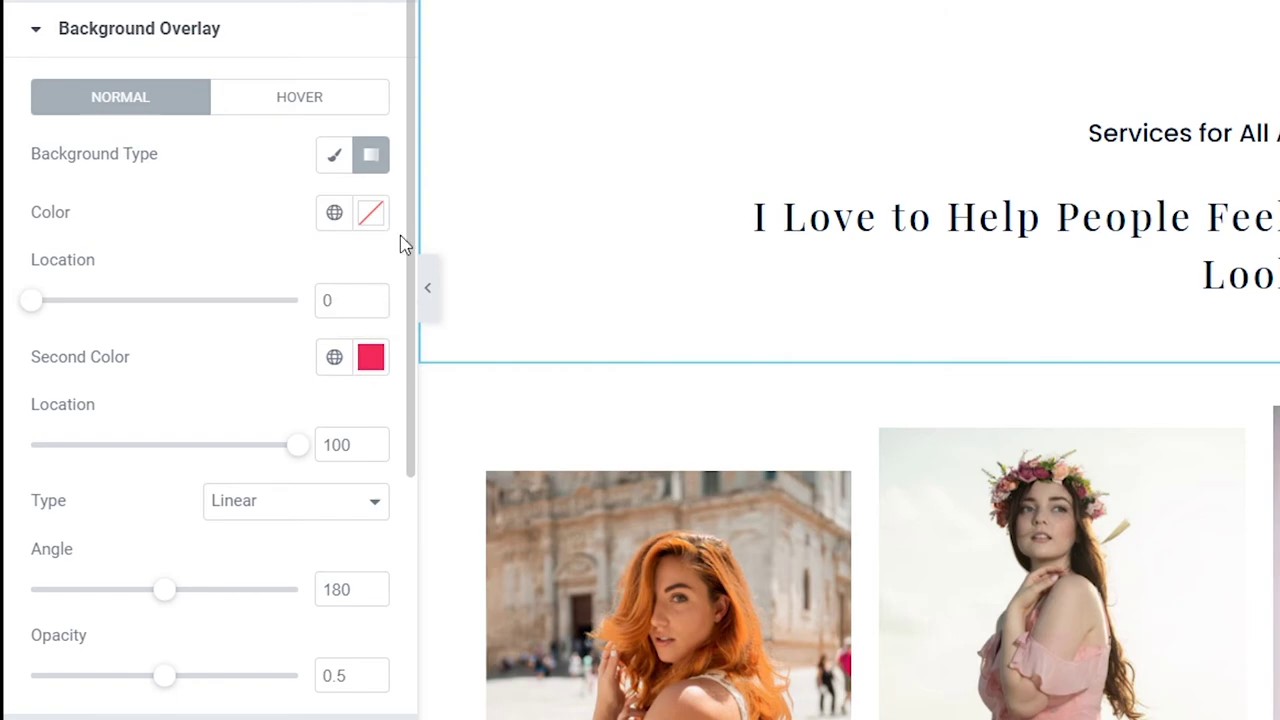
Try several first colors for the section's overlay gradient, including dark red and white, and settle on a light cyan
click(371, 213)
drag(357, 410, 264, 293)
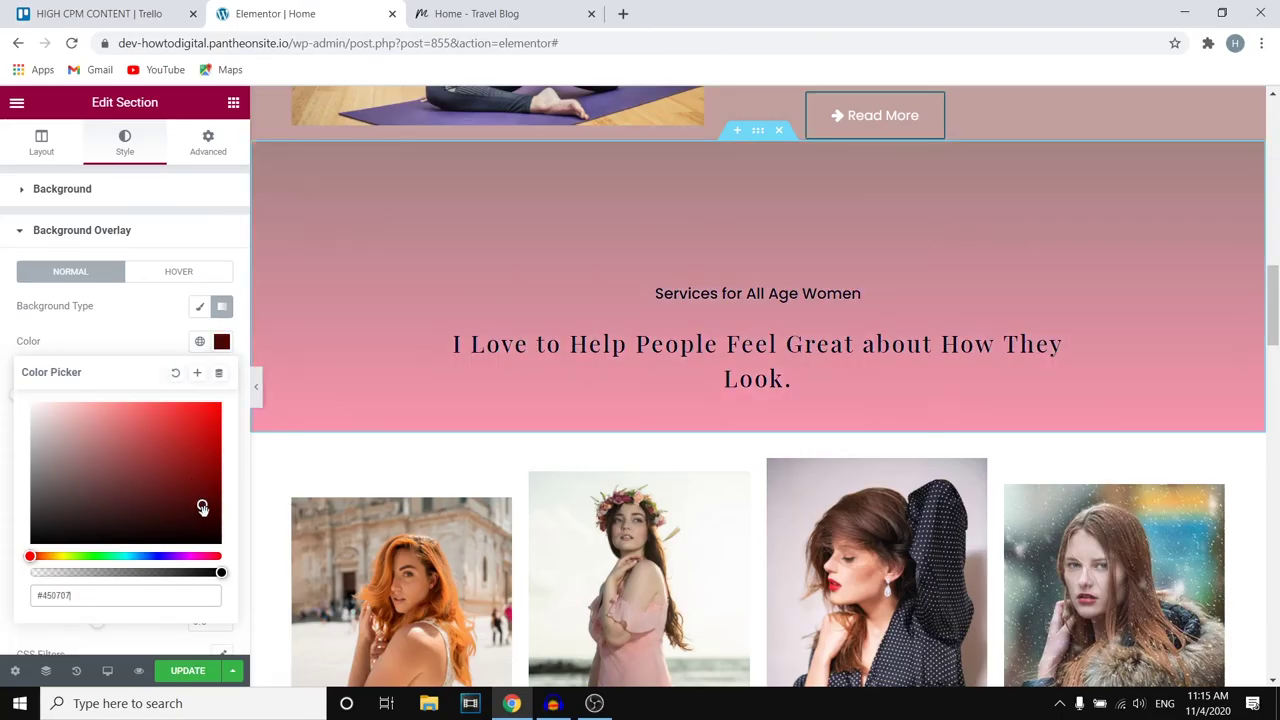
drag(157, 390, 215, 429)
drag(221, 383, 2, 344)
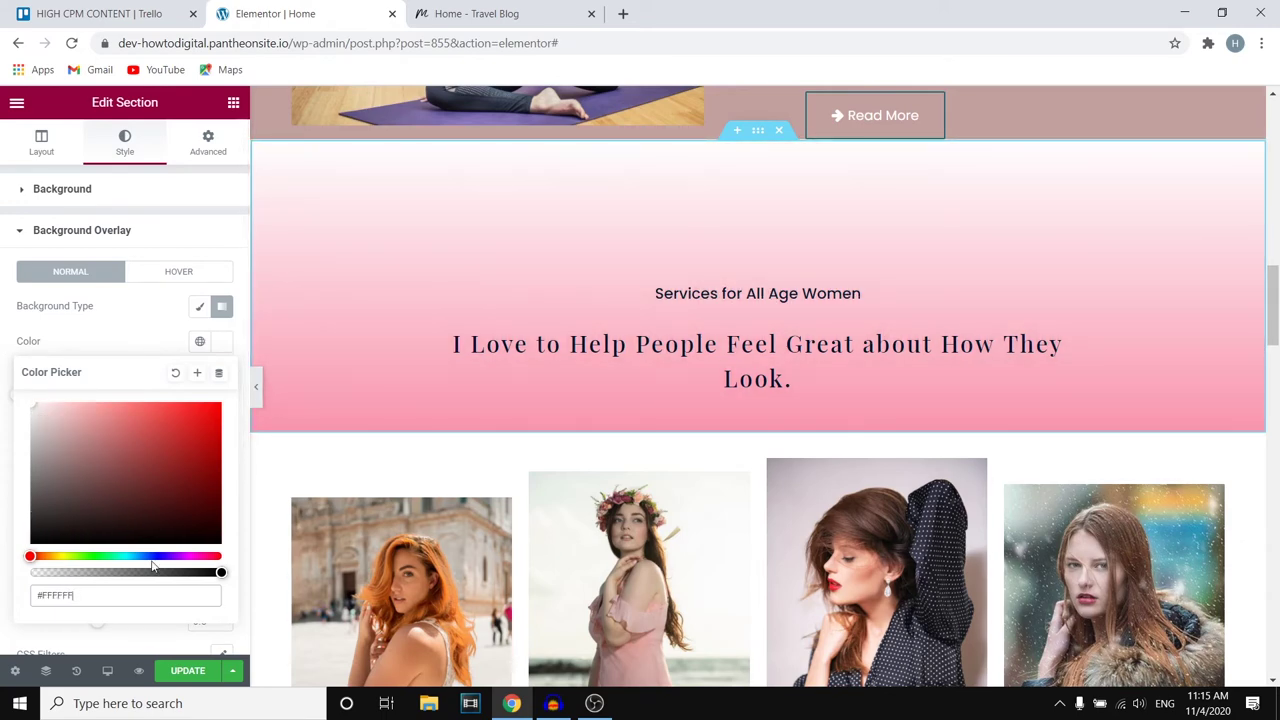
drag(150, 556, 115, 557)
click(159, 403)
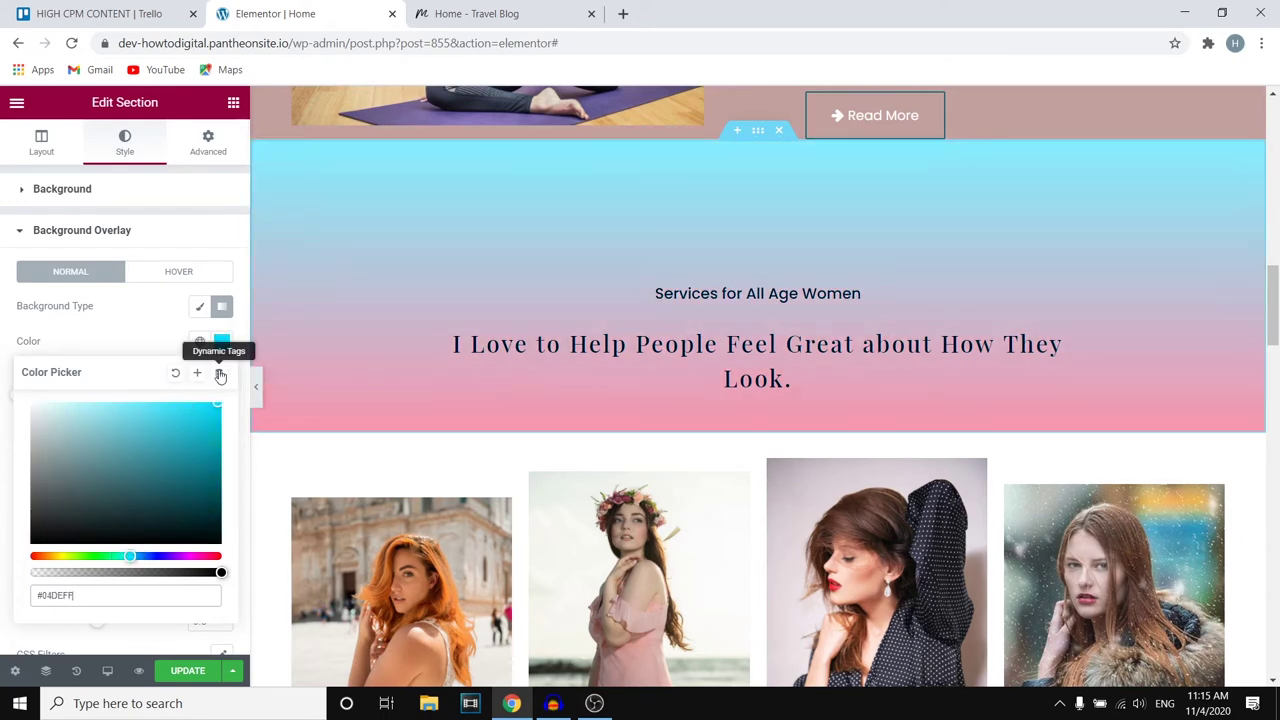
click(152, 346)
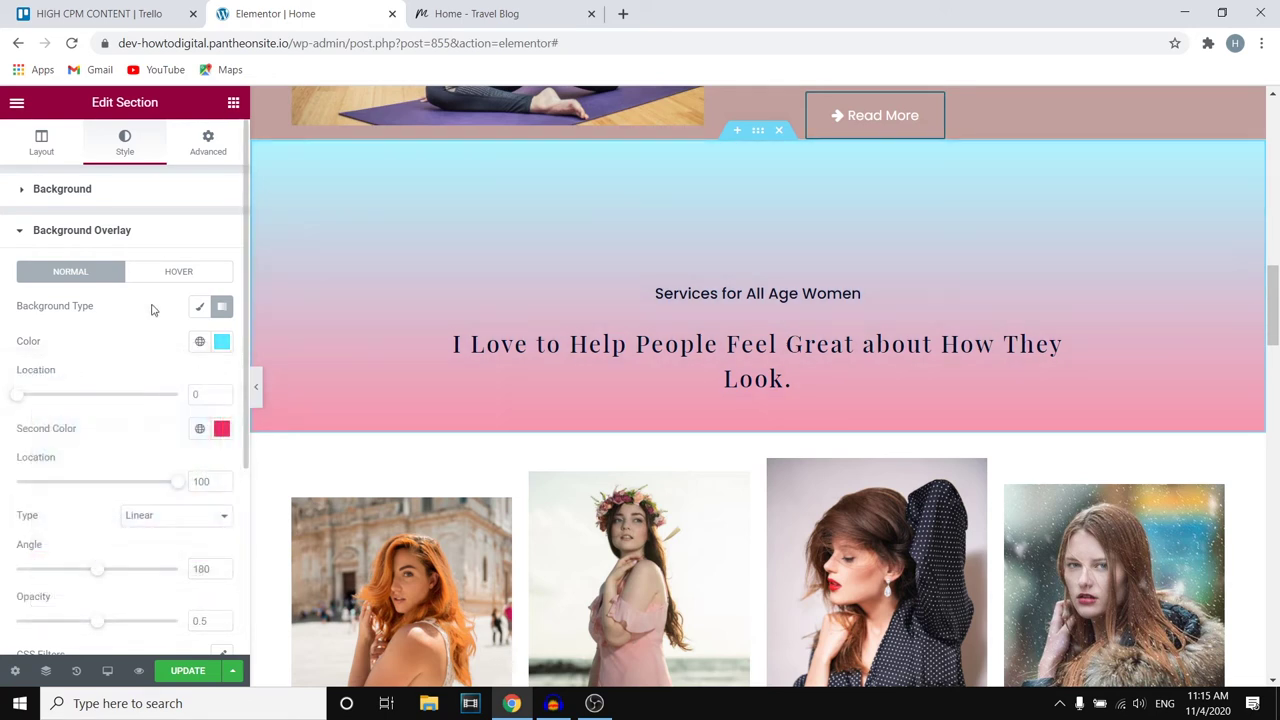
Review the remaining overlay options and look through the Home page's sections from the hero to the end of the page
scroll(185, 354, down, 3)
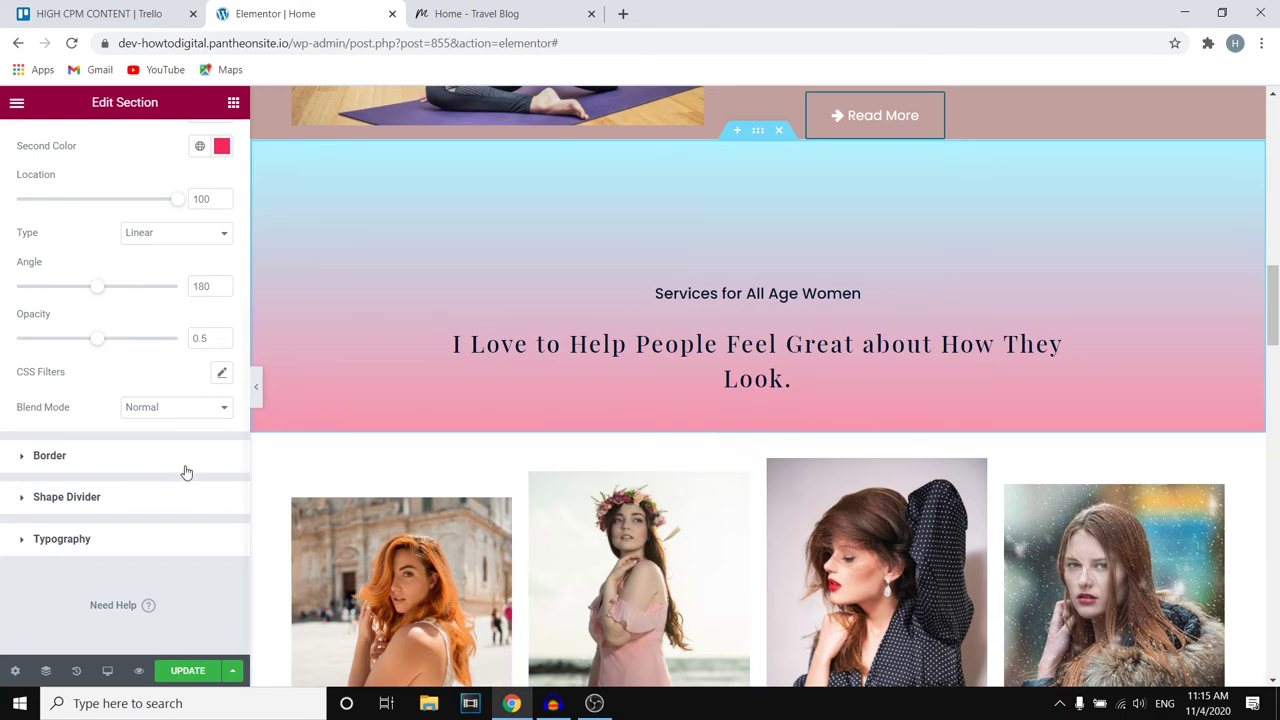
scroll(443, 431, up, 7)
scroll(150, 320, up, 3)
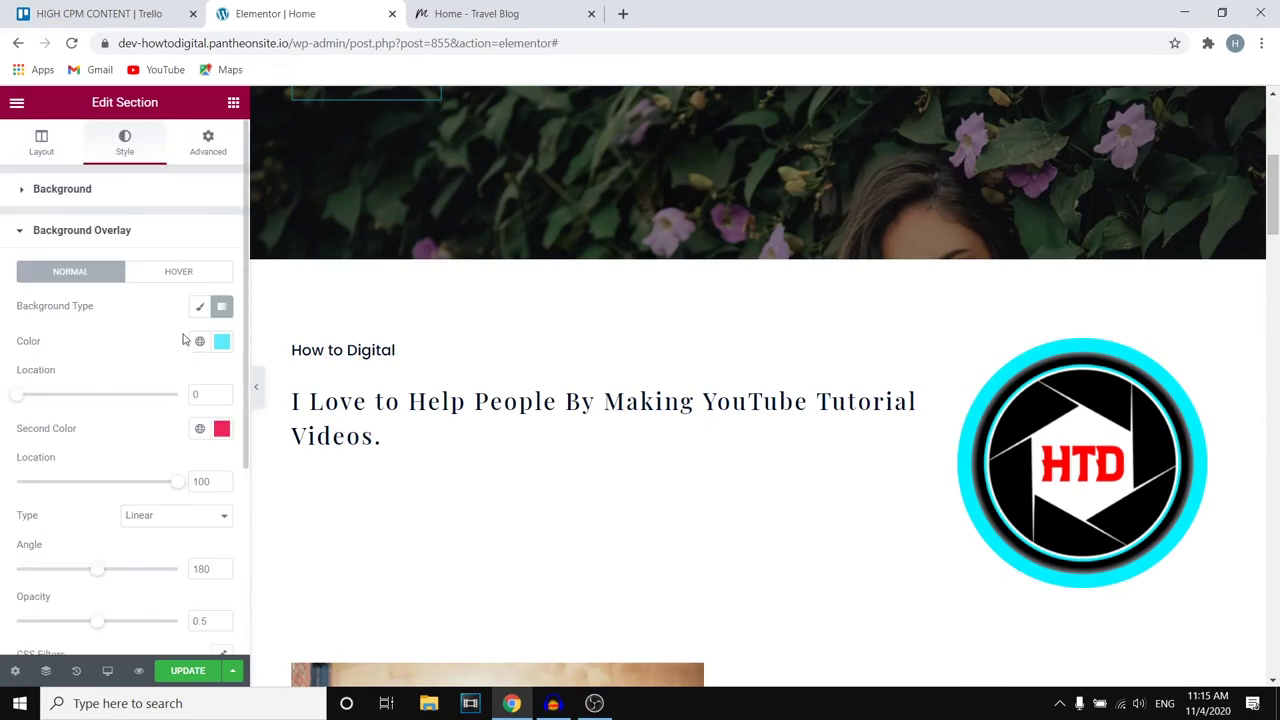
scroll(670, 340, up, 4)
scroll(677, 318, down, 15)
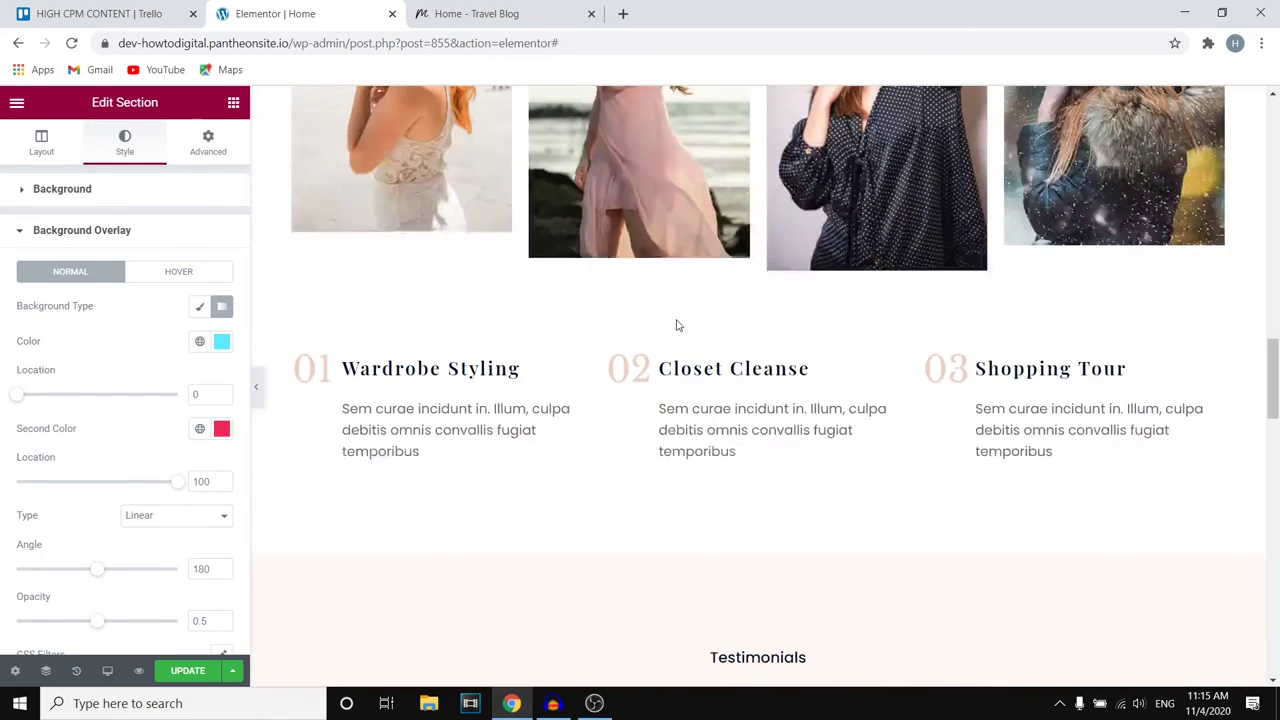
scroll(677, 325, down, 7)
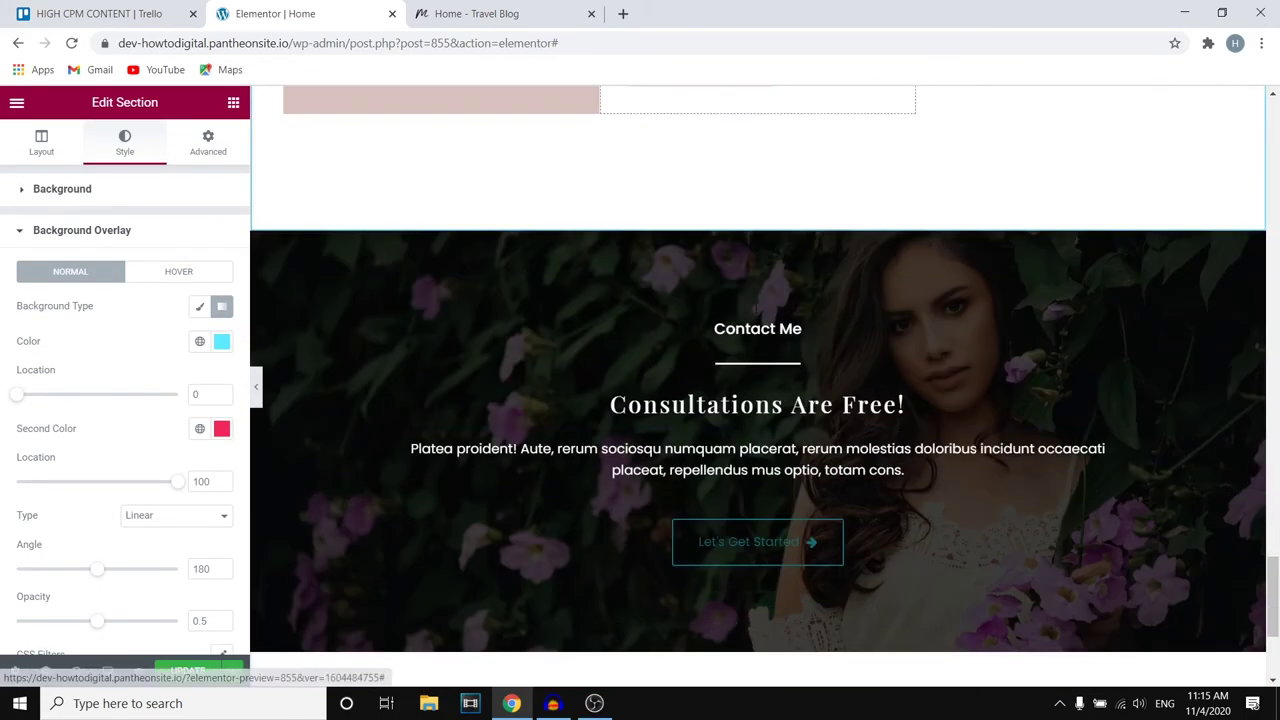
scroll(832, 395, down, 3)
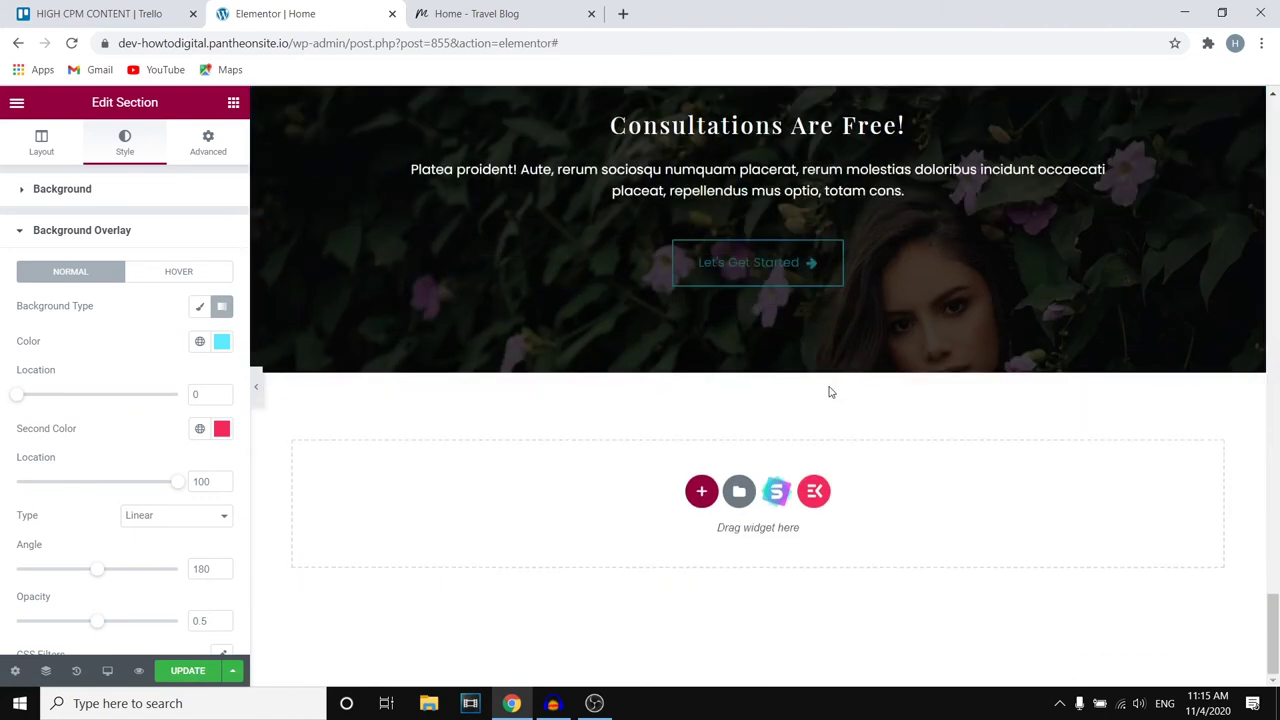
scroll(829, 393, up, 10)
scroll(800, 420, down, 3)
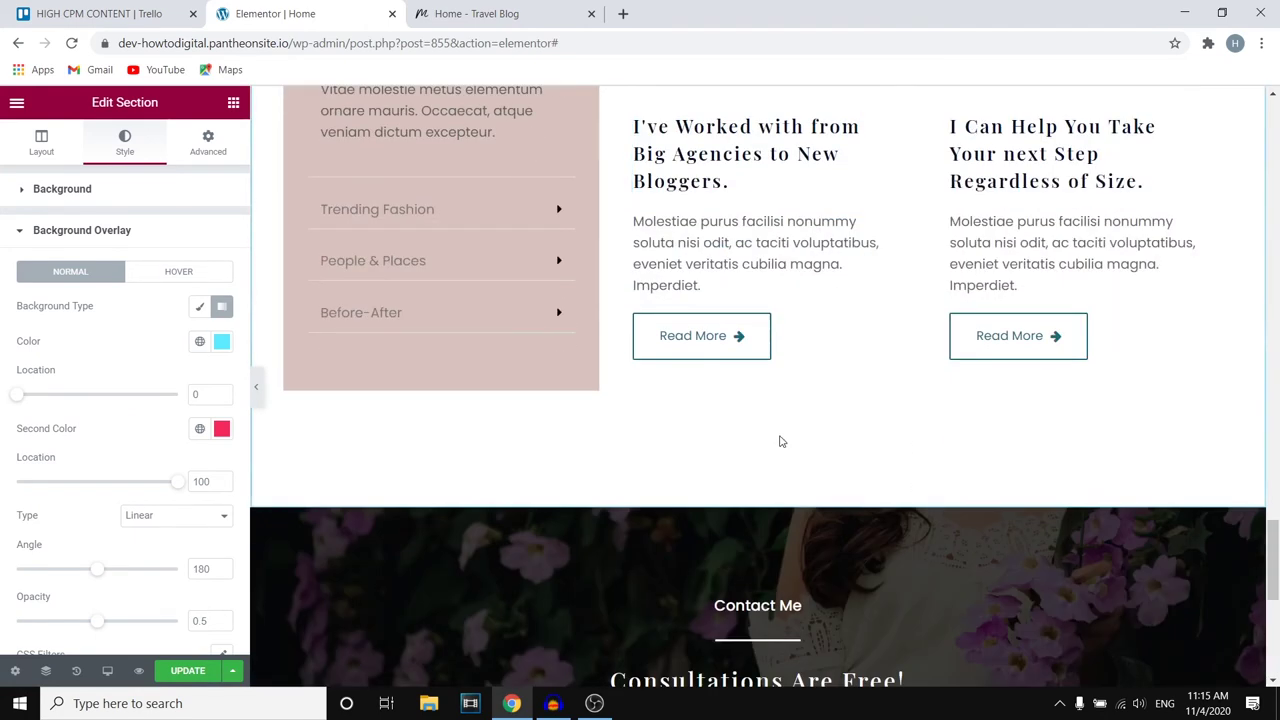
Inspect the editable Read More button and heading in the "I've Worked with from Big Agencies to New Bloggers" column
click(724, 349)
scroll(783, 369, up, 3)
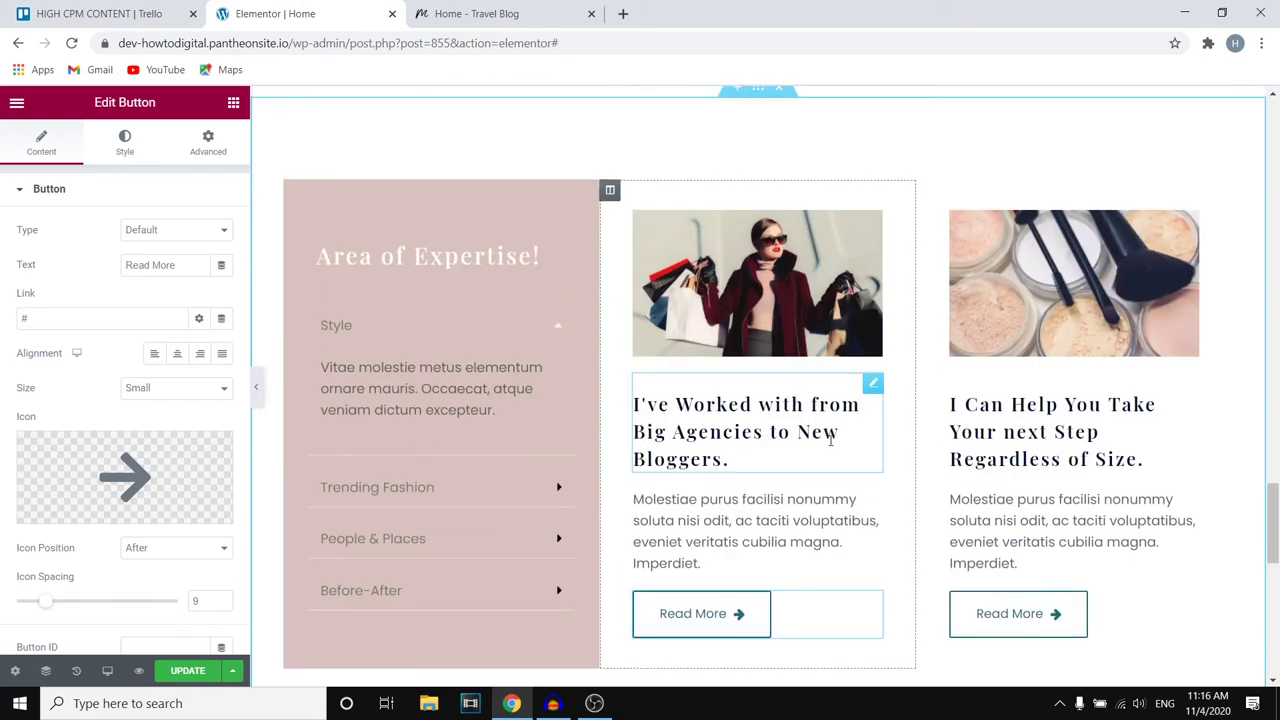
scroll(830, 440, down, 2)
mouse_move(171, 432)
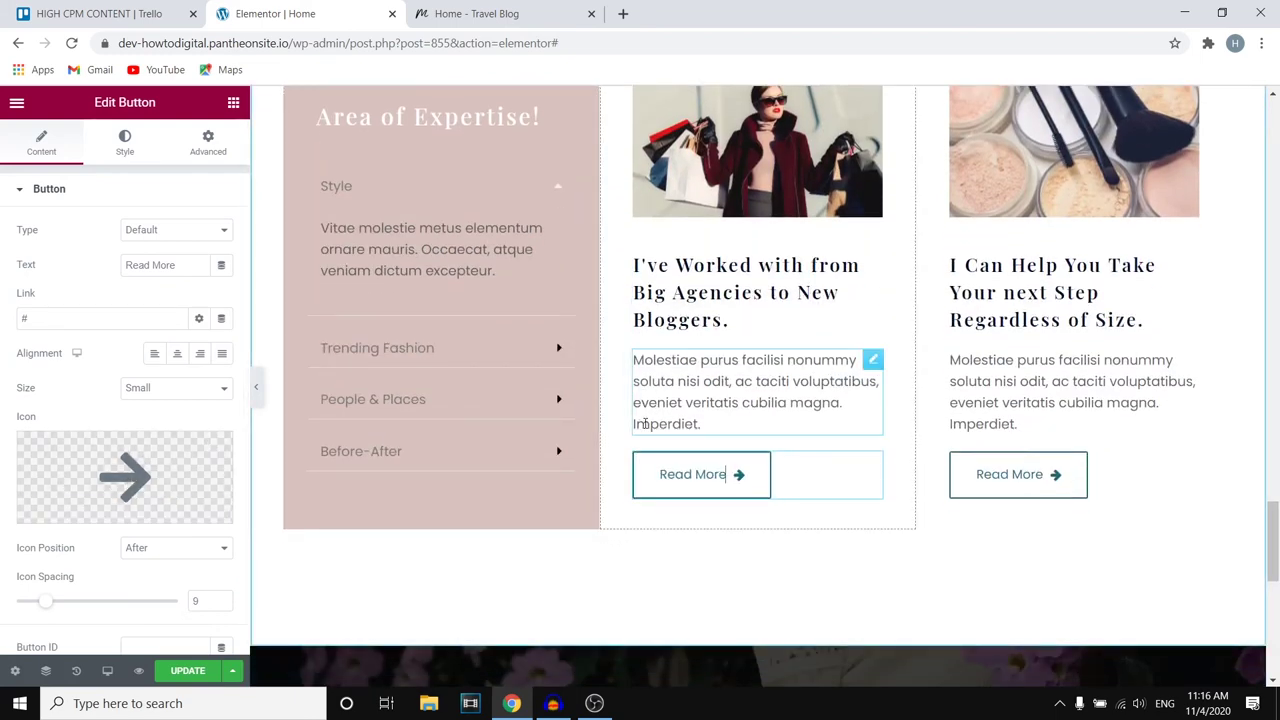
scroll(843, 393, up, 2)
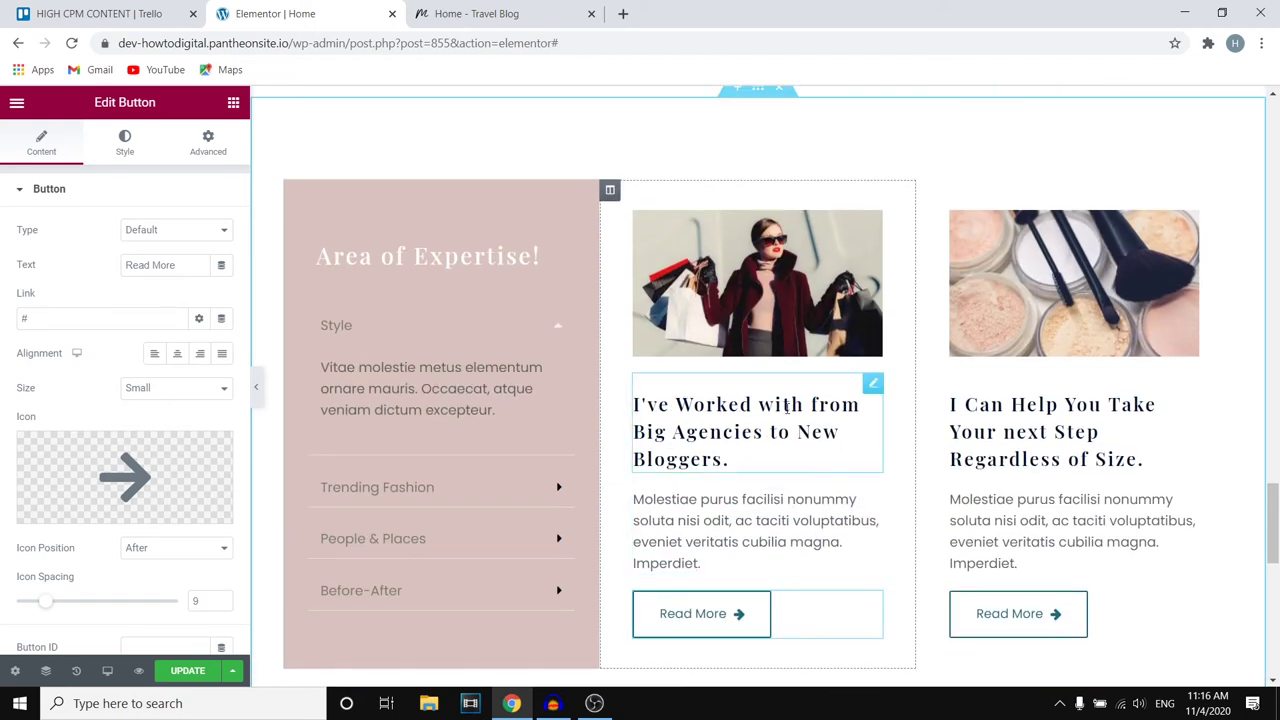
click(786, 404)
drag(835, 435, 712, 431)
click(710, 431)
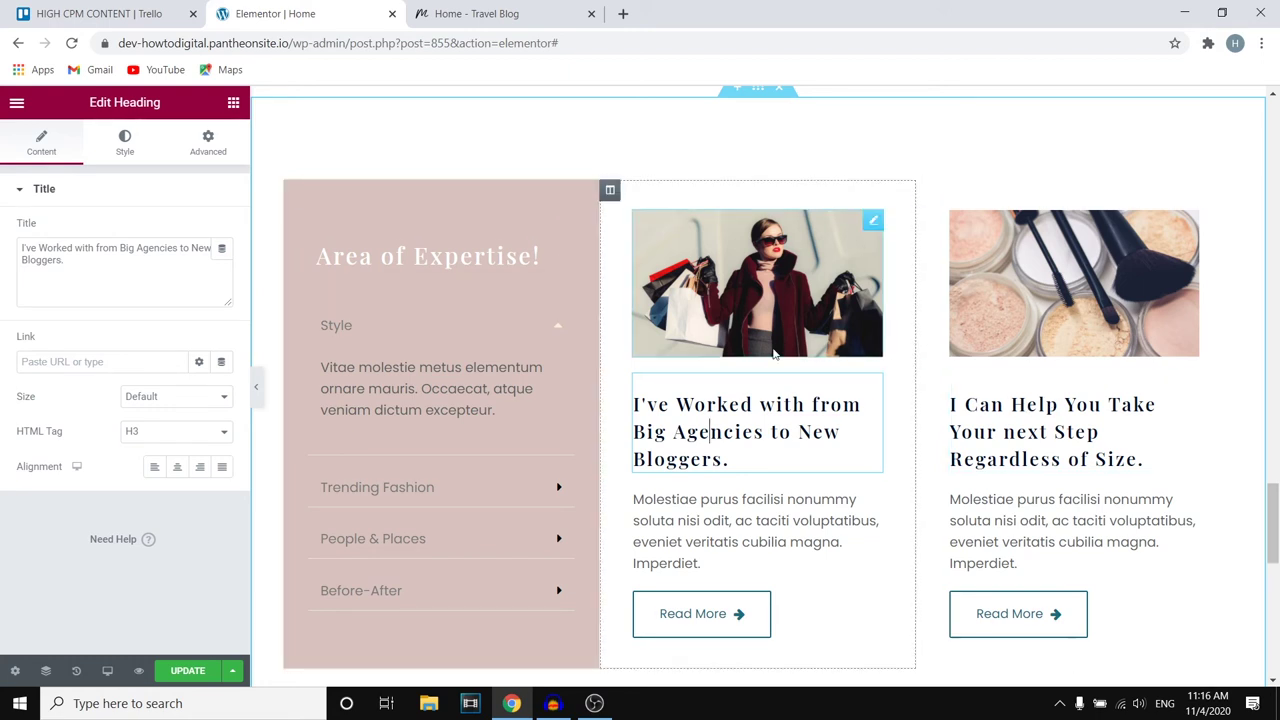
Delete the "Area of Expertise!" column and check the layout of the two remaining columns
right_click(484, 198)
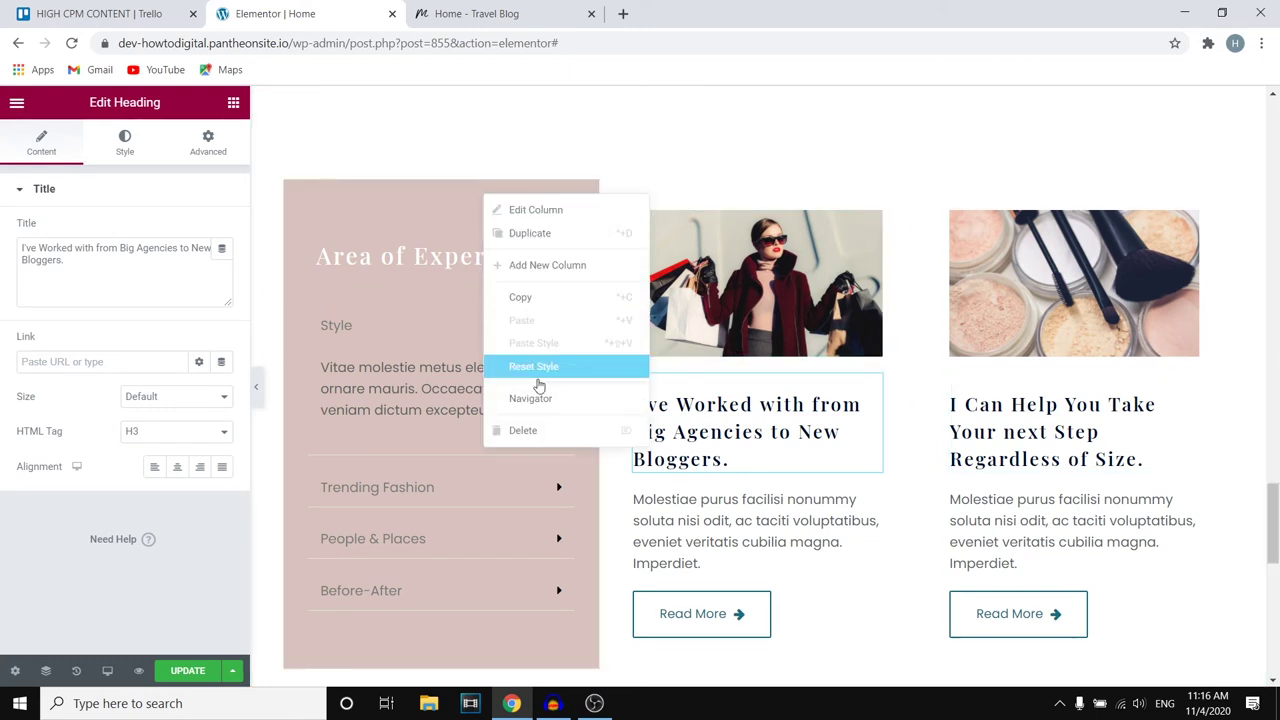
click(530, 432)
scroll(710, 434, down, 4)
scroll(836, 415, up, 5)
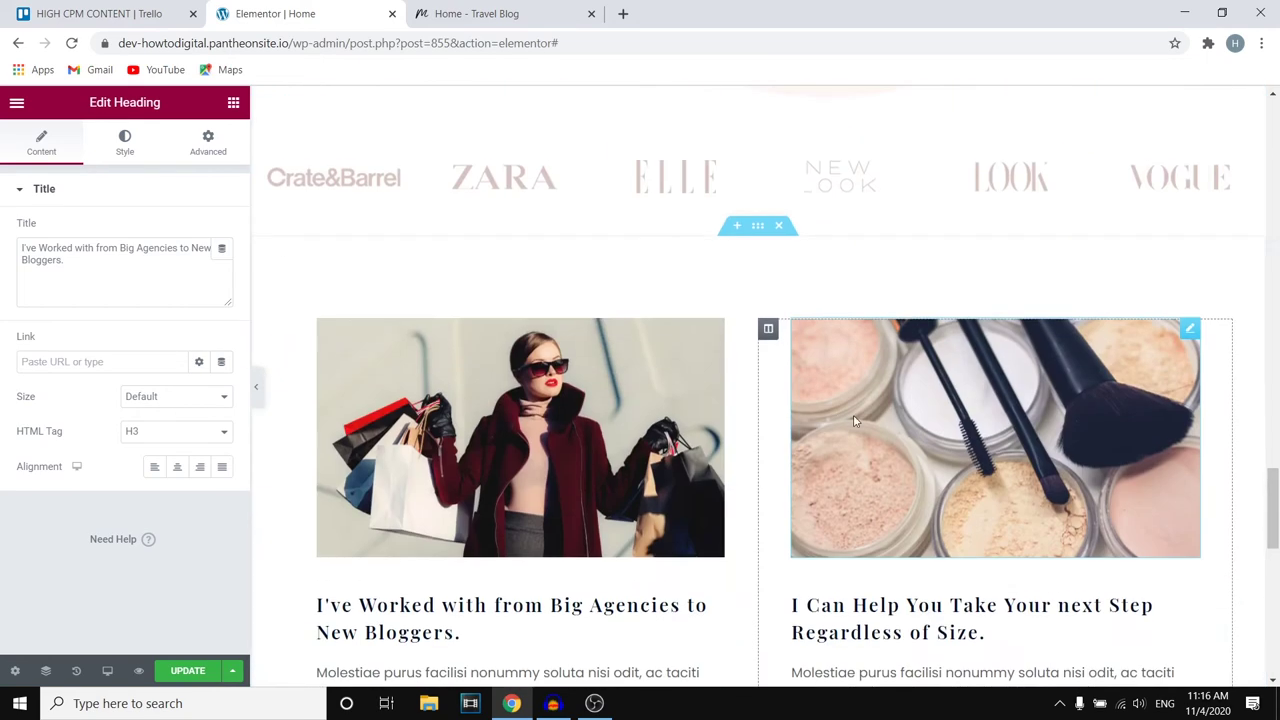
scroll(800, 392, down, 3)
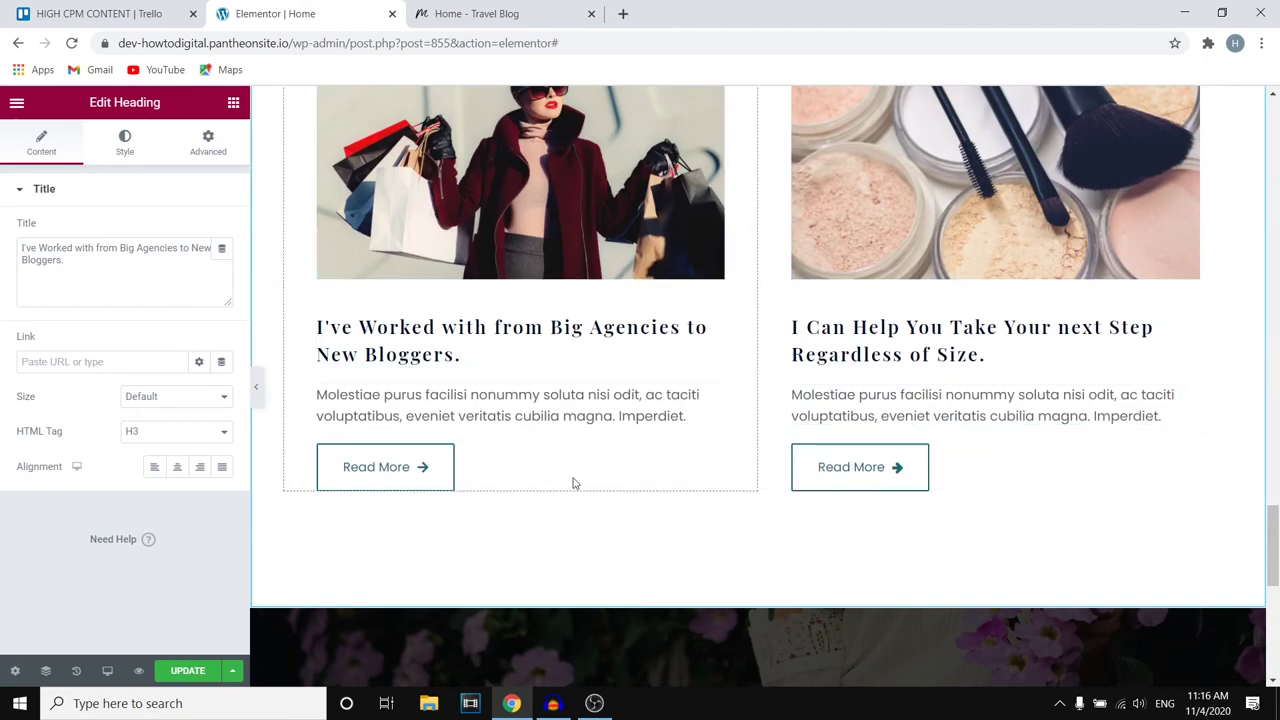
scroll(790, 390, up, 2)
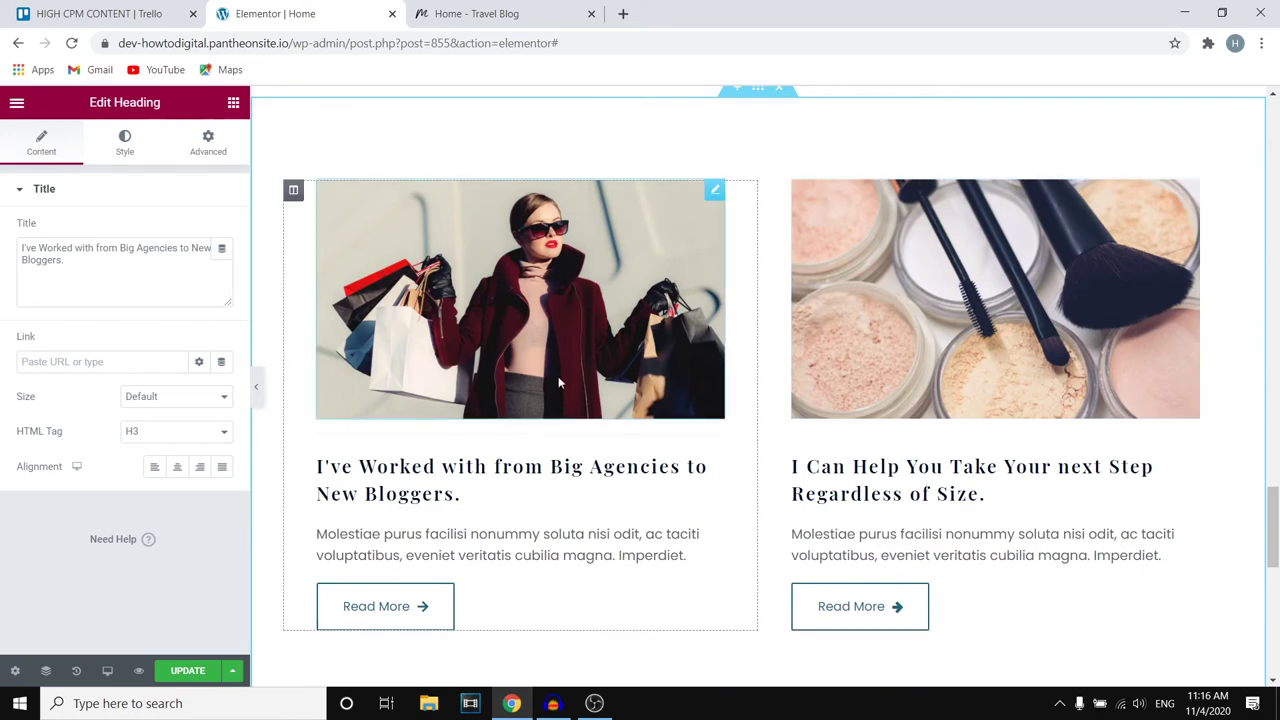
scroll(996, 411, down, 2)
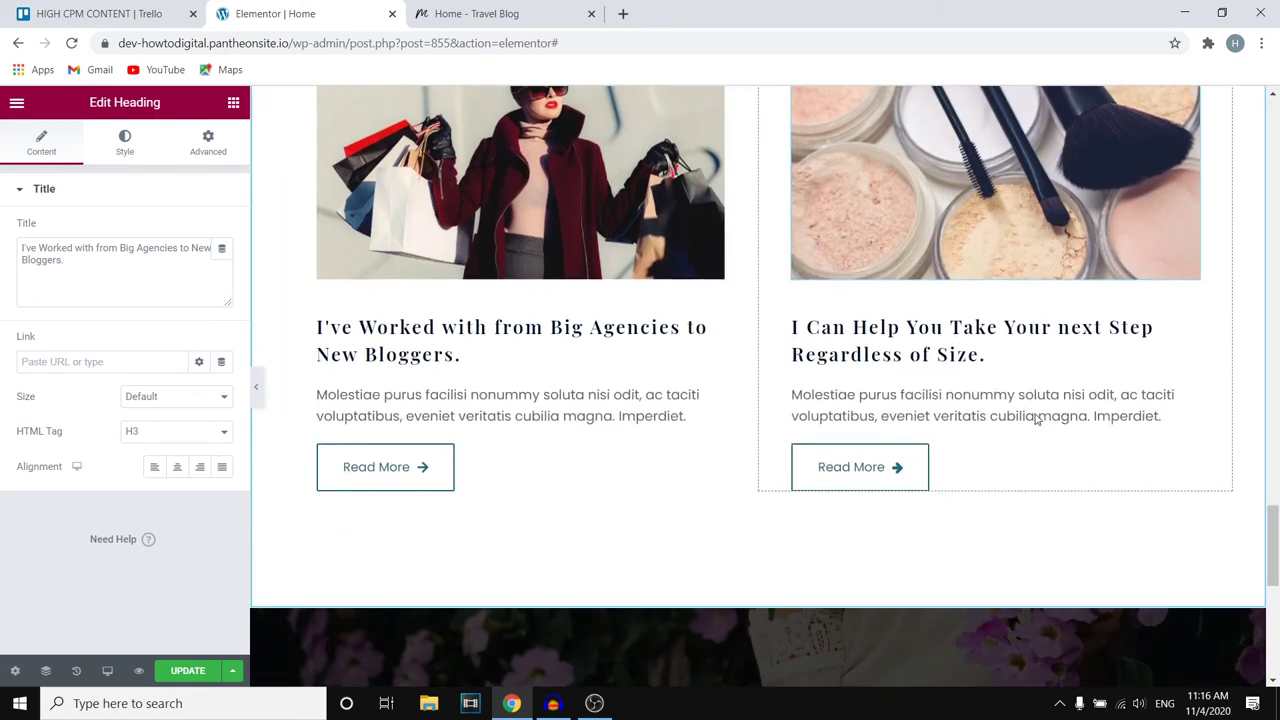
Add a new single-column section below the "Consultations Are Free!" section at the end of the page
scroll(996, 411, down, 3)
scroll(1000, 400, down, 4)
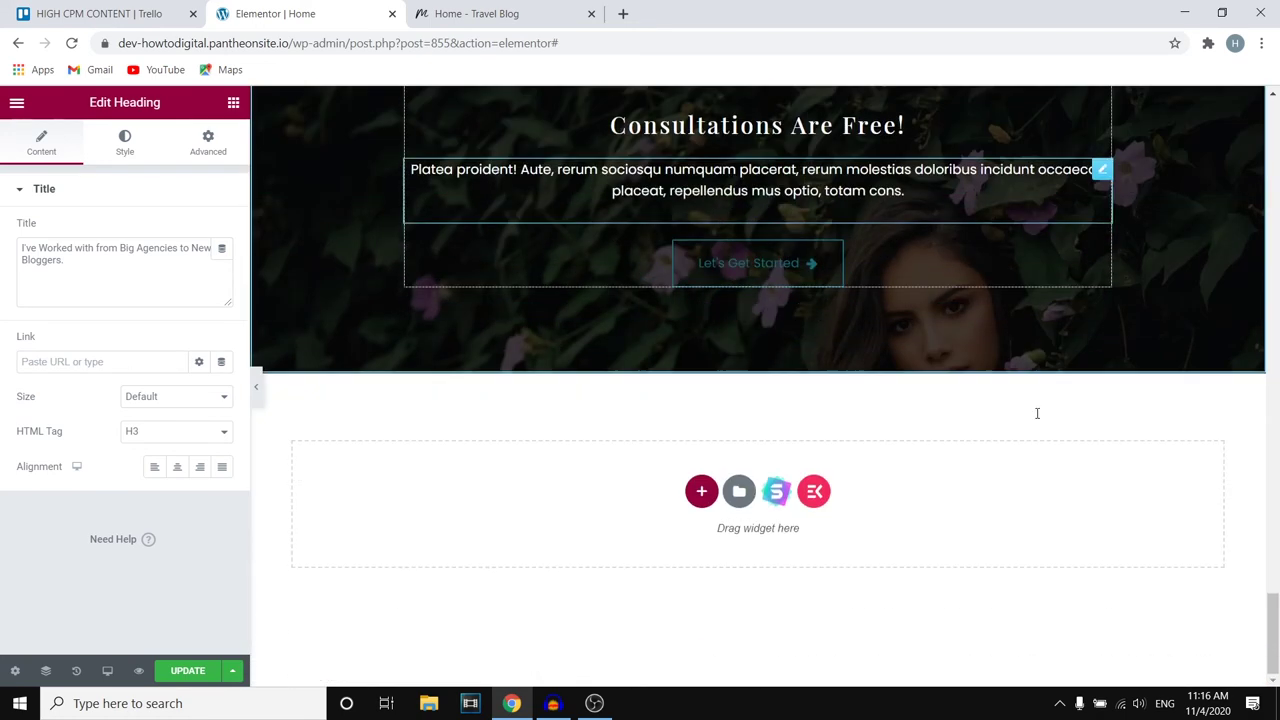
scroll(994, 323, up, 1)
scroll(834, 205, down, 2)
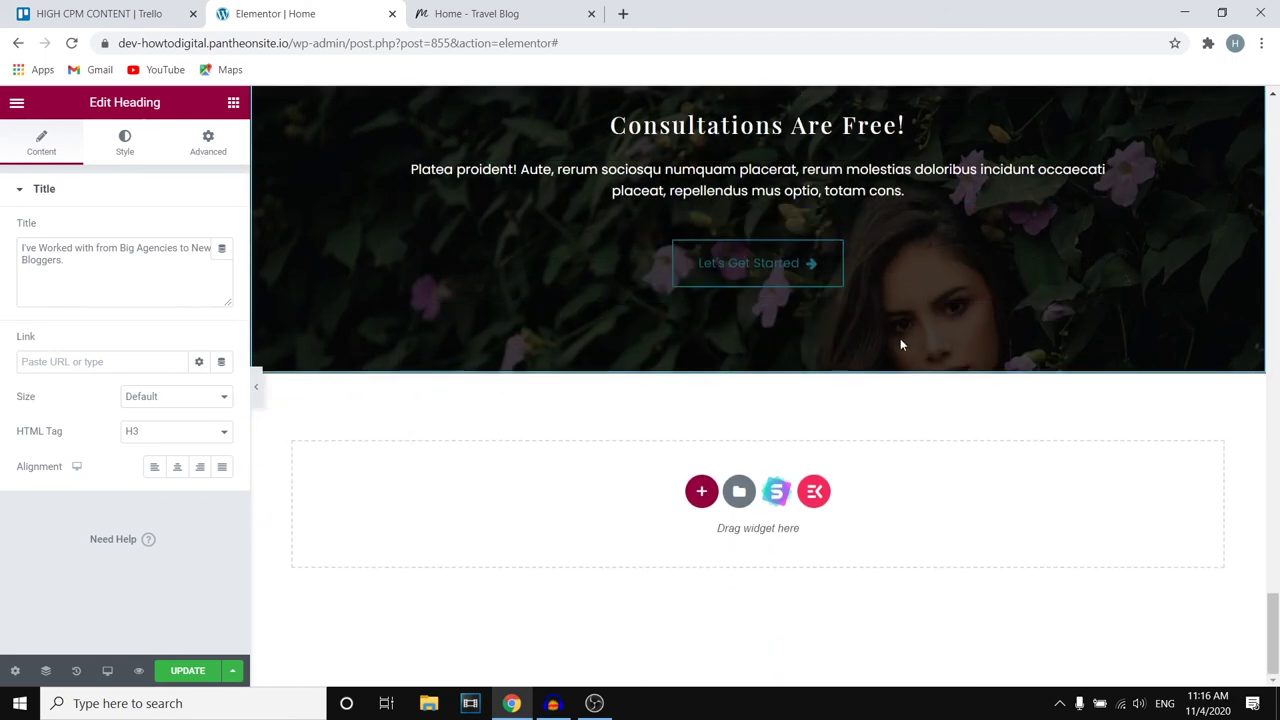
scroll(900, 338, up, 8)
scroll(900, 338, down, 5)
scroll(724, 484, down, 3)
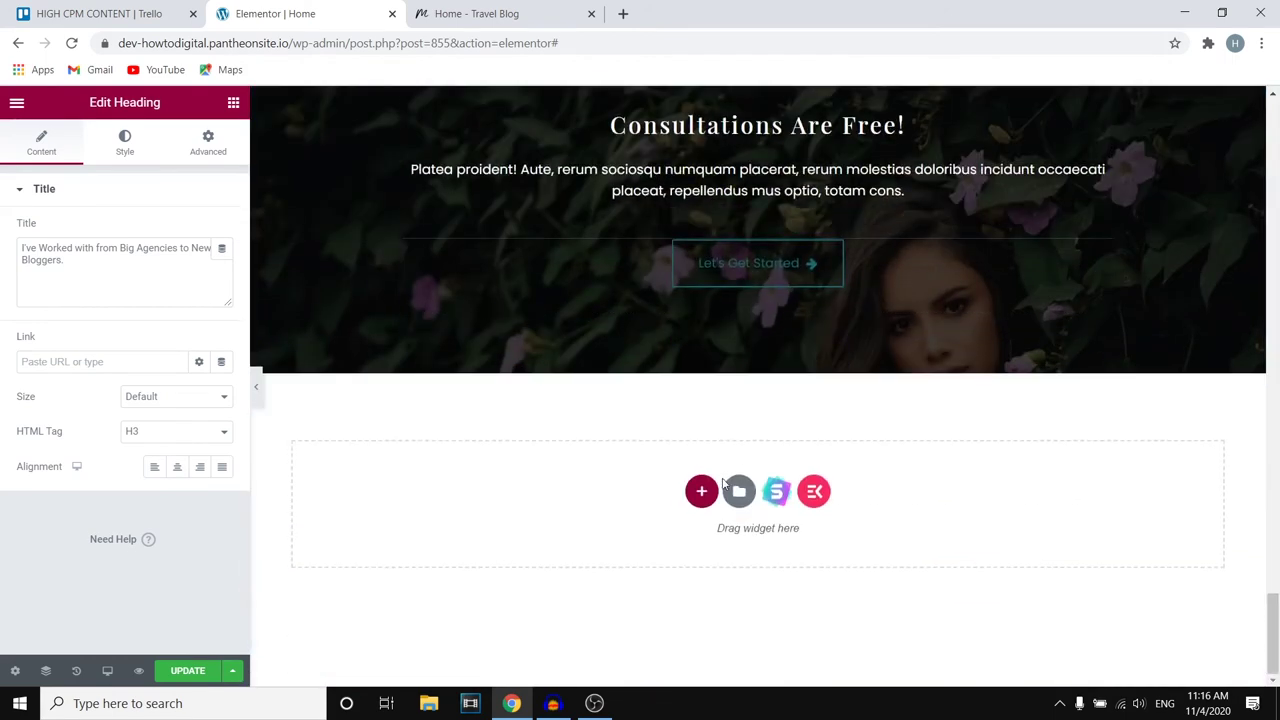
click(701, 494)
click(545, 530)
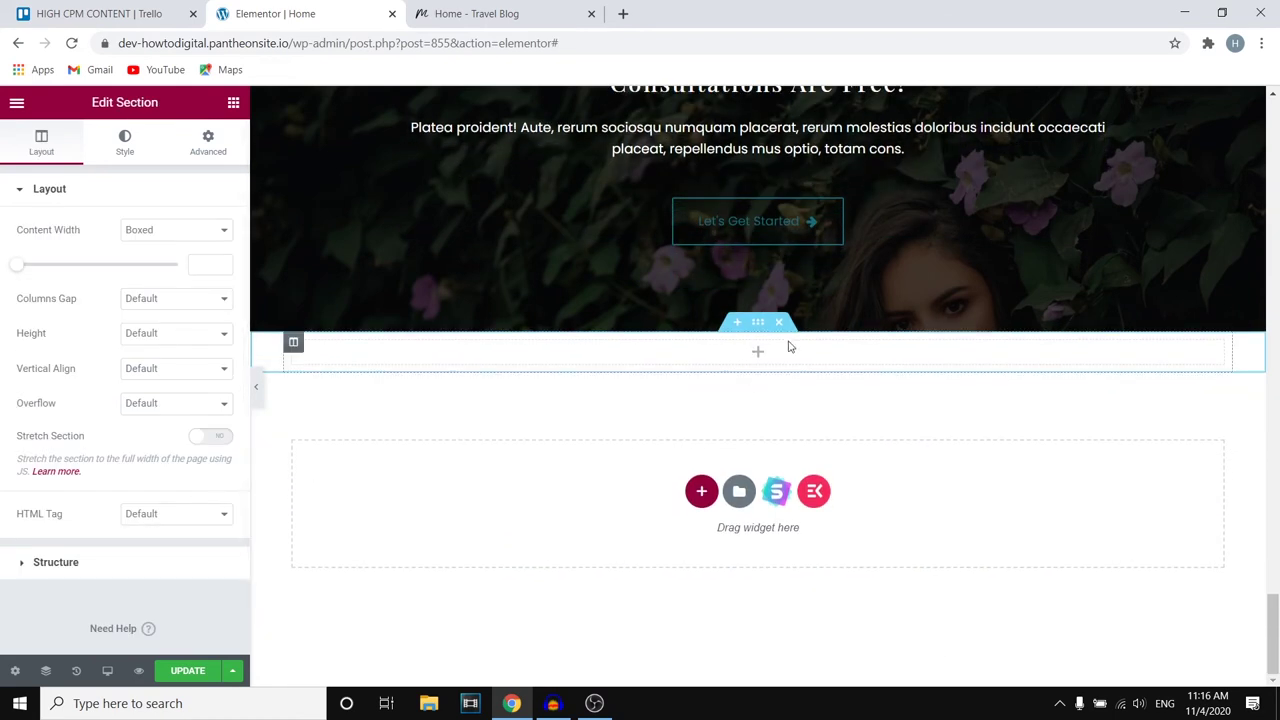
Place a Heading widget in the new empty section, keeping its default text
click(680, 393)
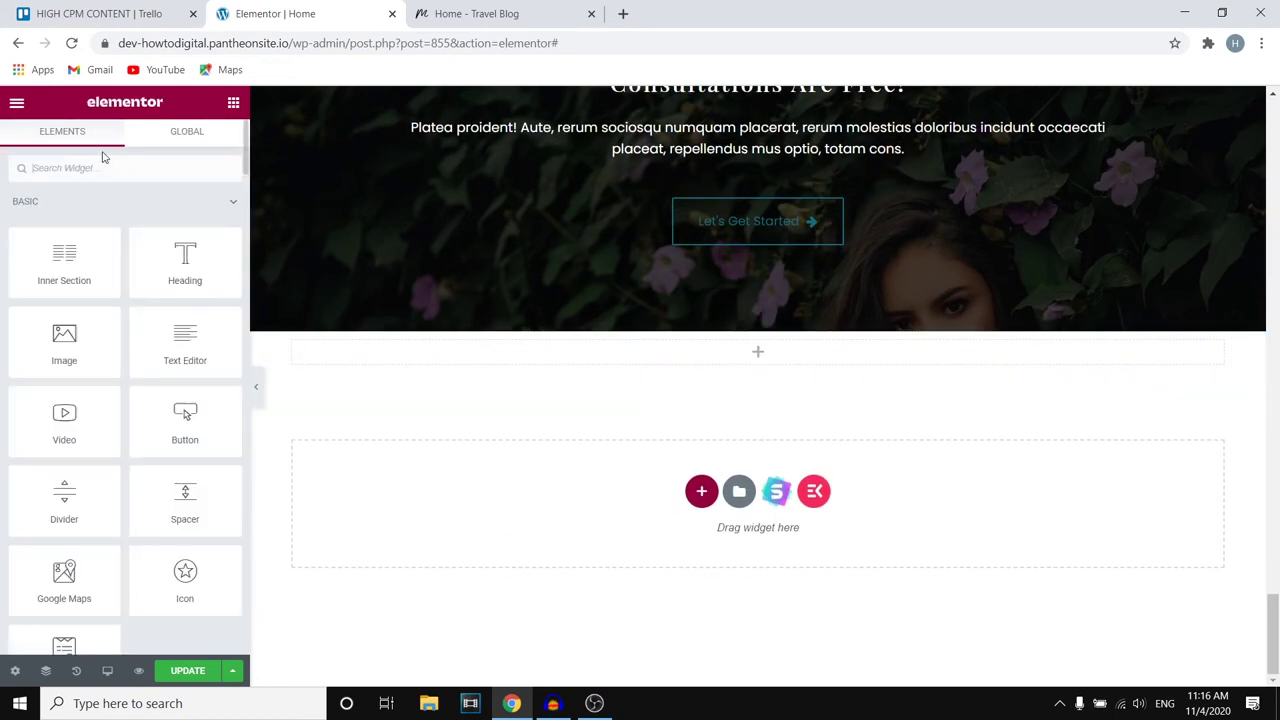
drag(190, 270, 766, 352)
drag(643, 357, 401, 368)
click(677, 366)
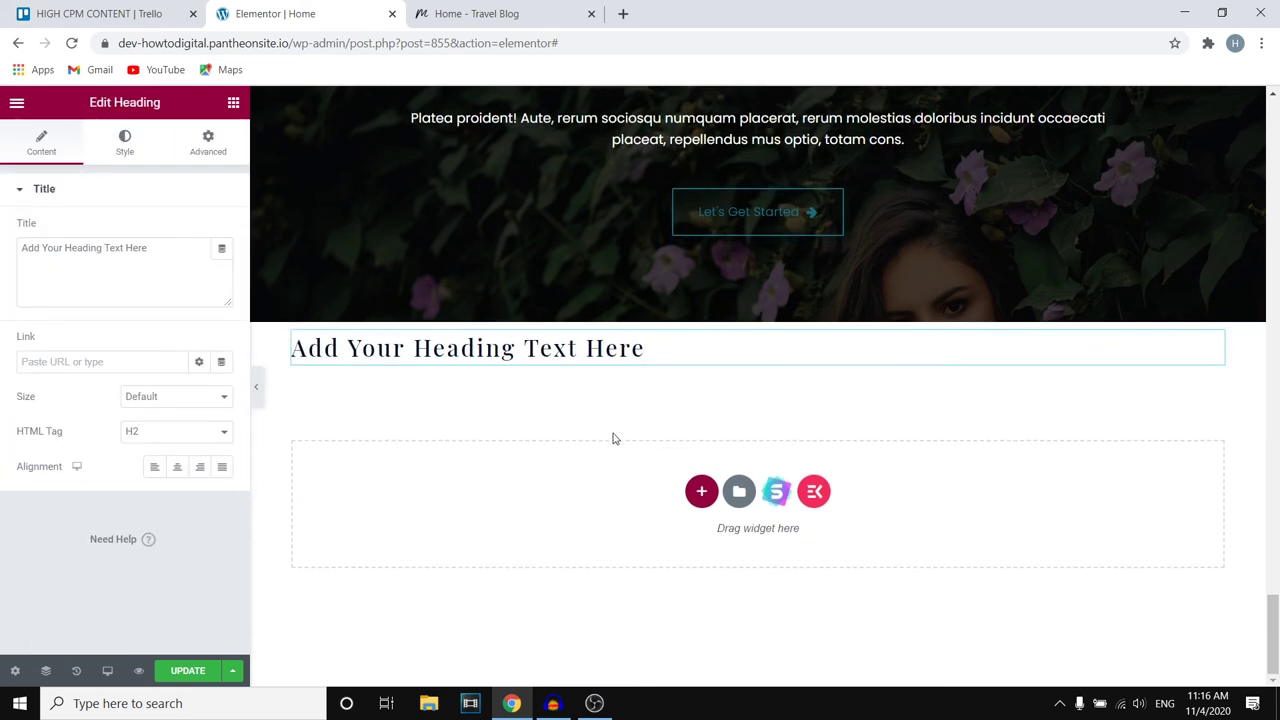
Open a preview of the Home page in a new tab and look through the customized sections
scroll(608, 462, up, 20)
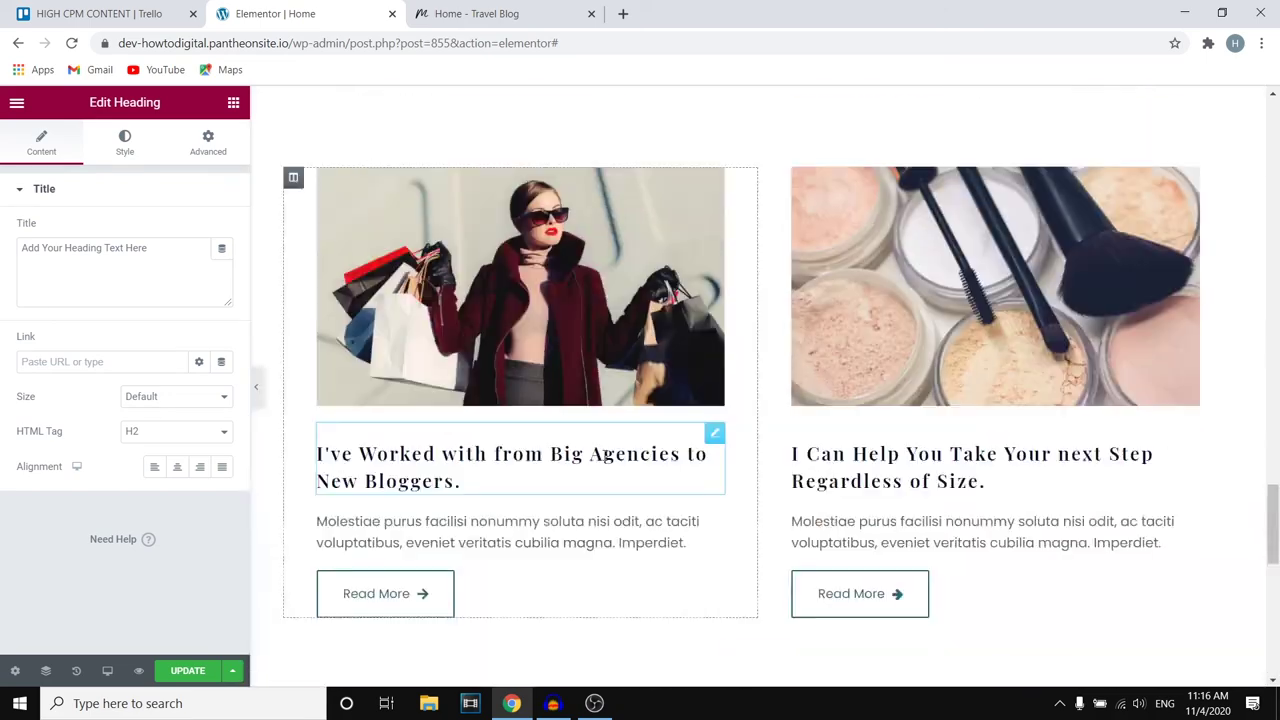
scroll(602, 456, up, 10)
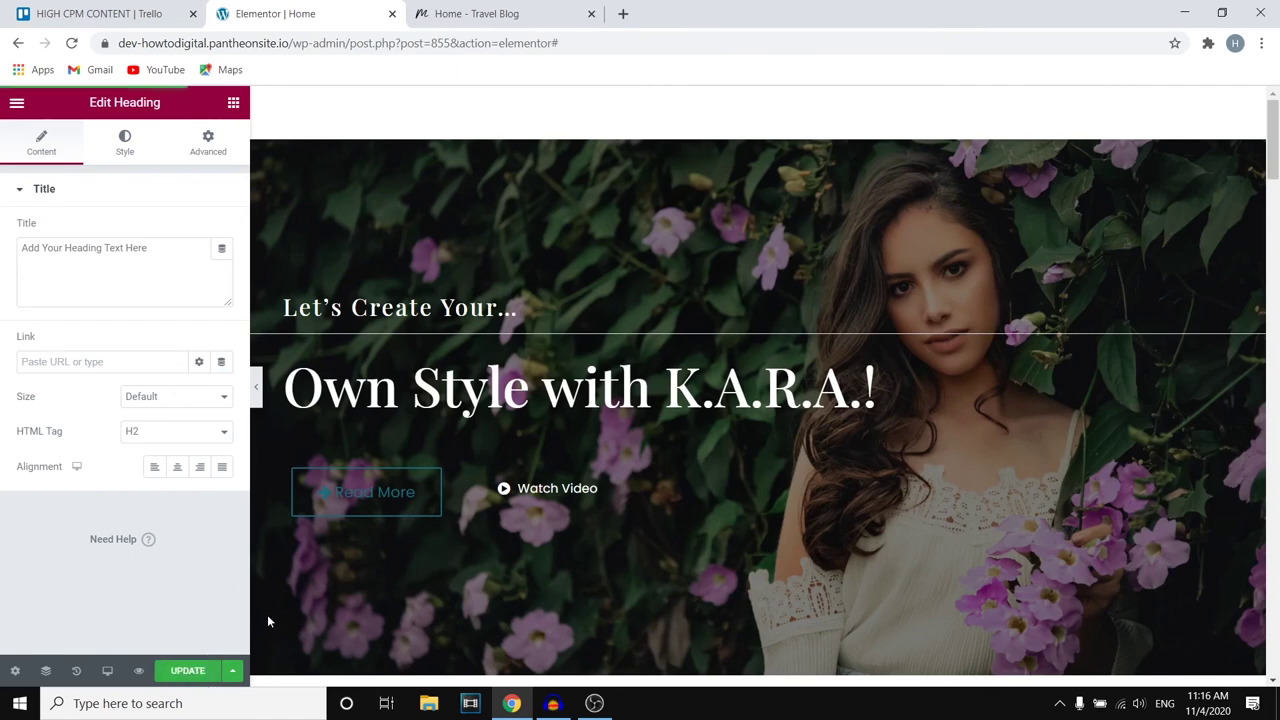
click(139, 671)
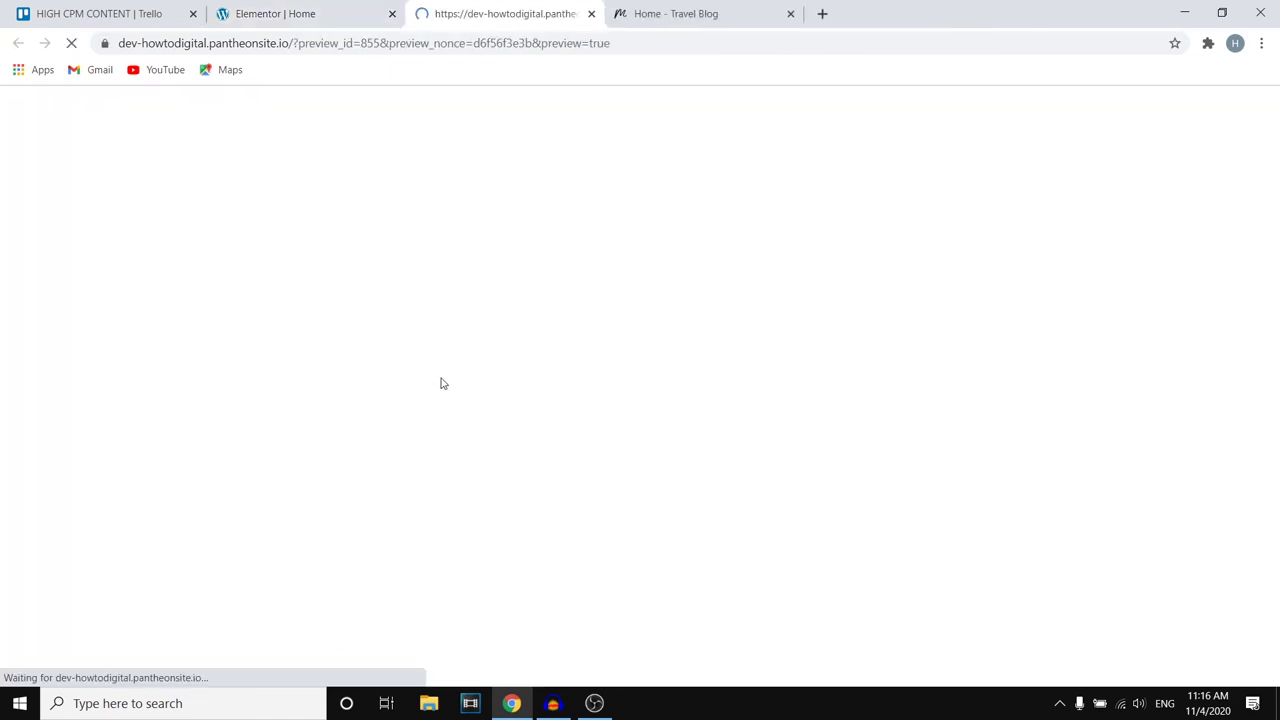
scroll(544, 375, down, 15)
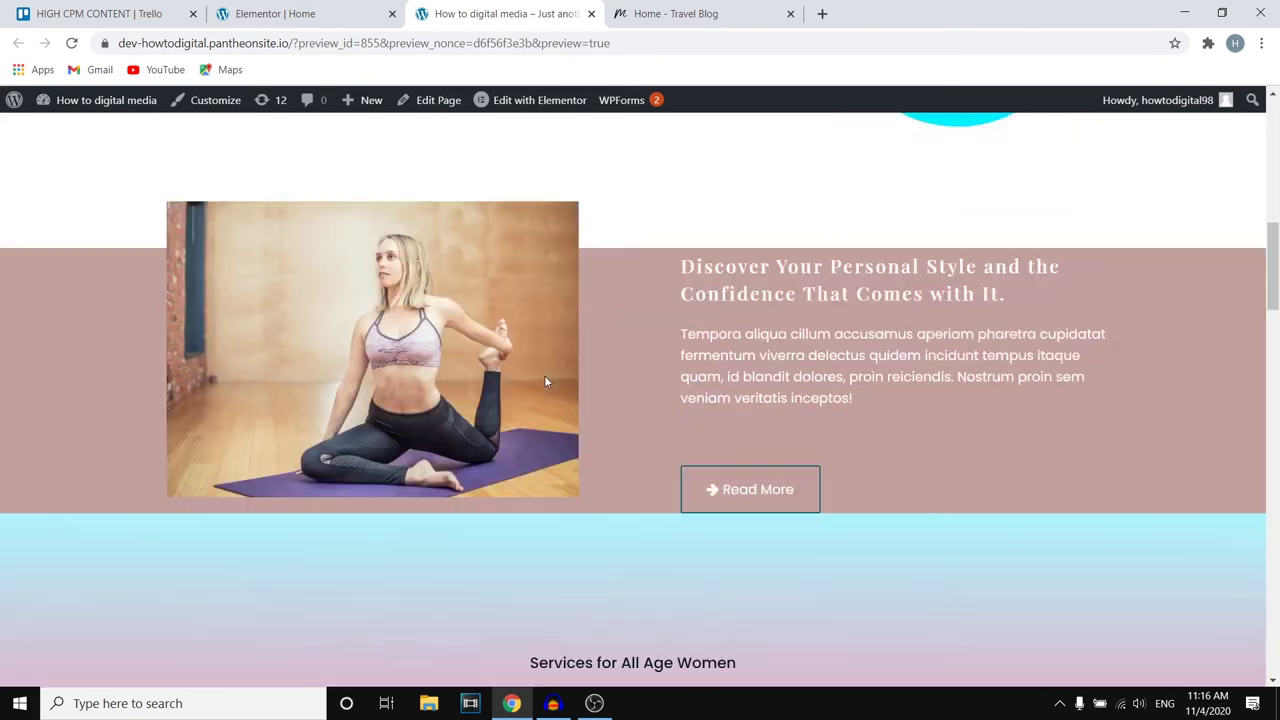
Look through the rest of the Home page preview, from the services section through testimonials and logos to the contact area
scroll(546, 378, down, 3)
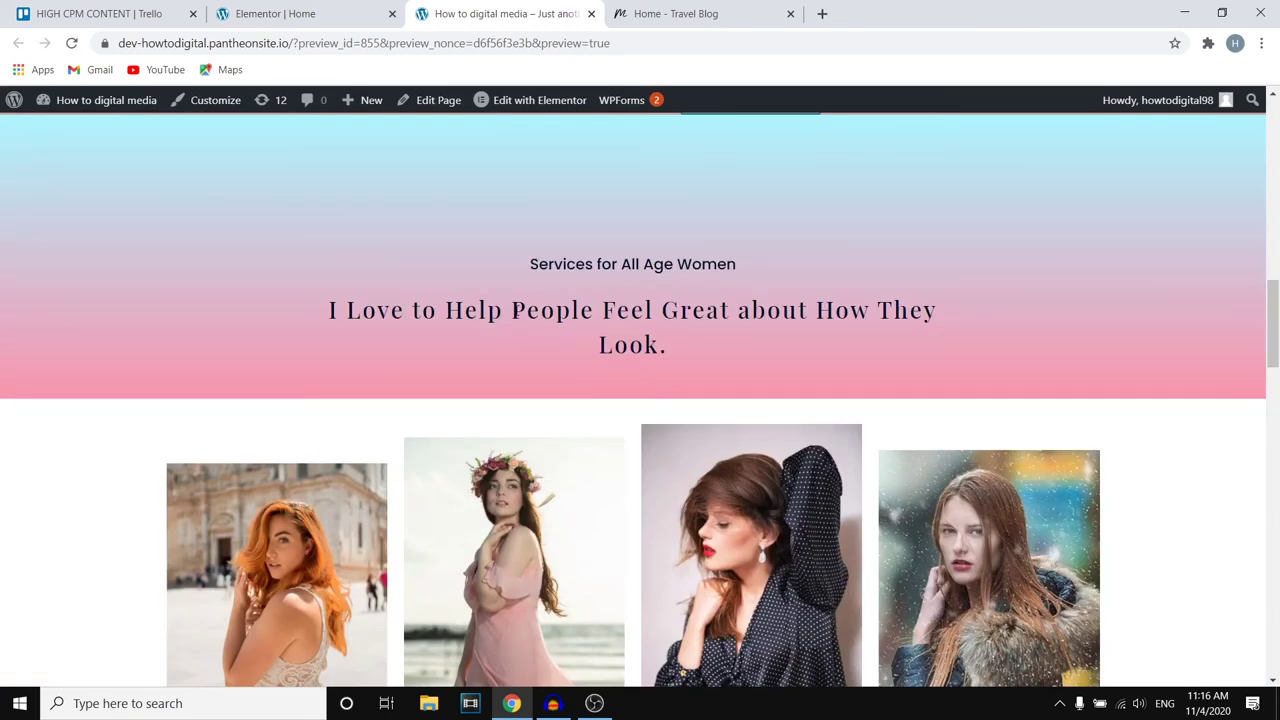
scroll(535, 427, up, 1)
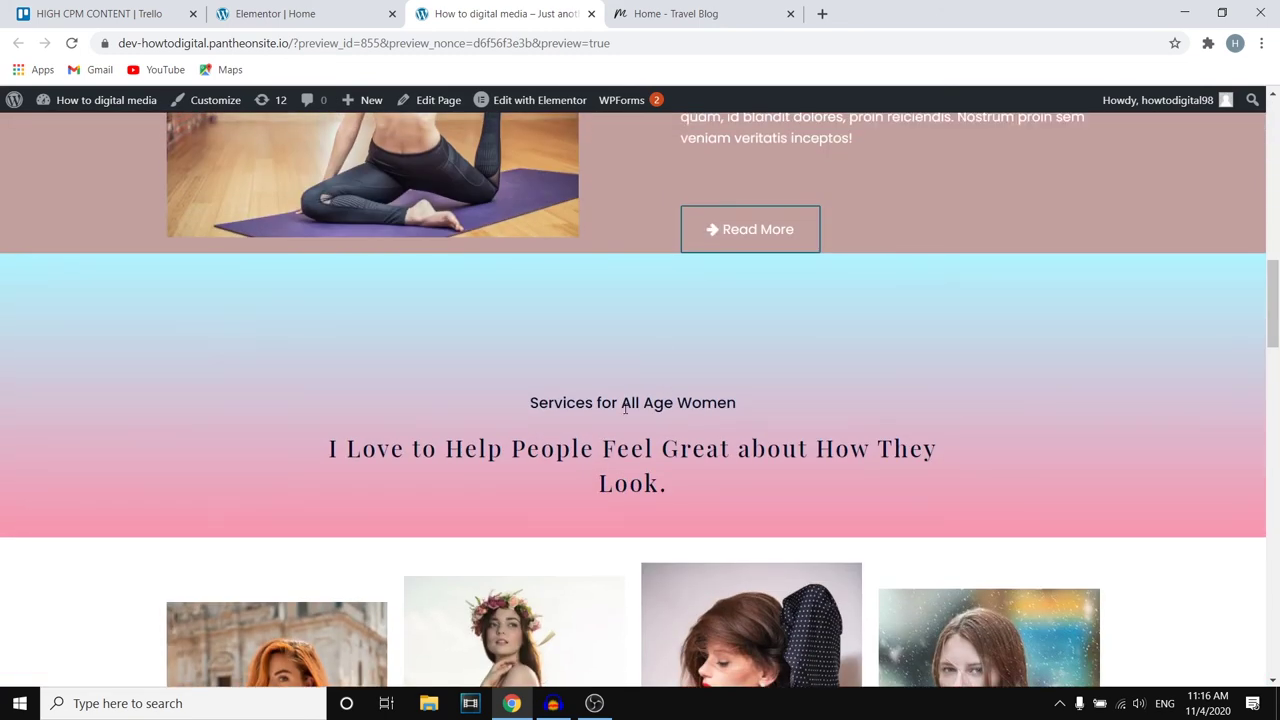
scroll(624, 407, down, 5)
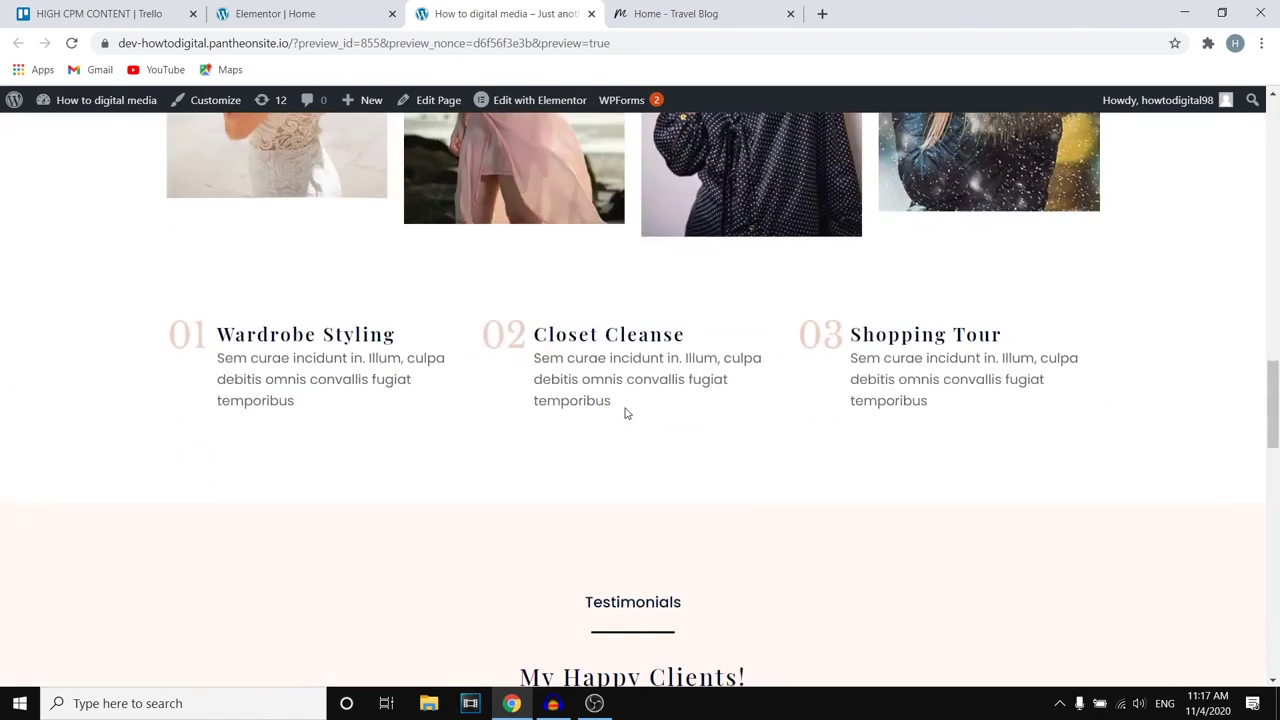
scroll(626, 412, down, 2)
scroll(626, 408, down, 1)
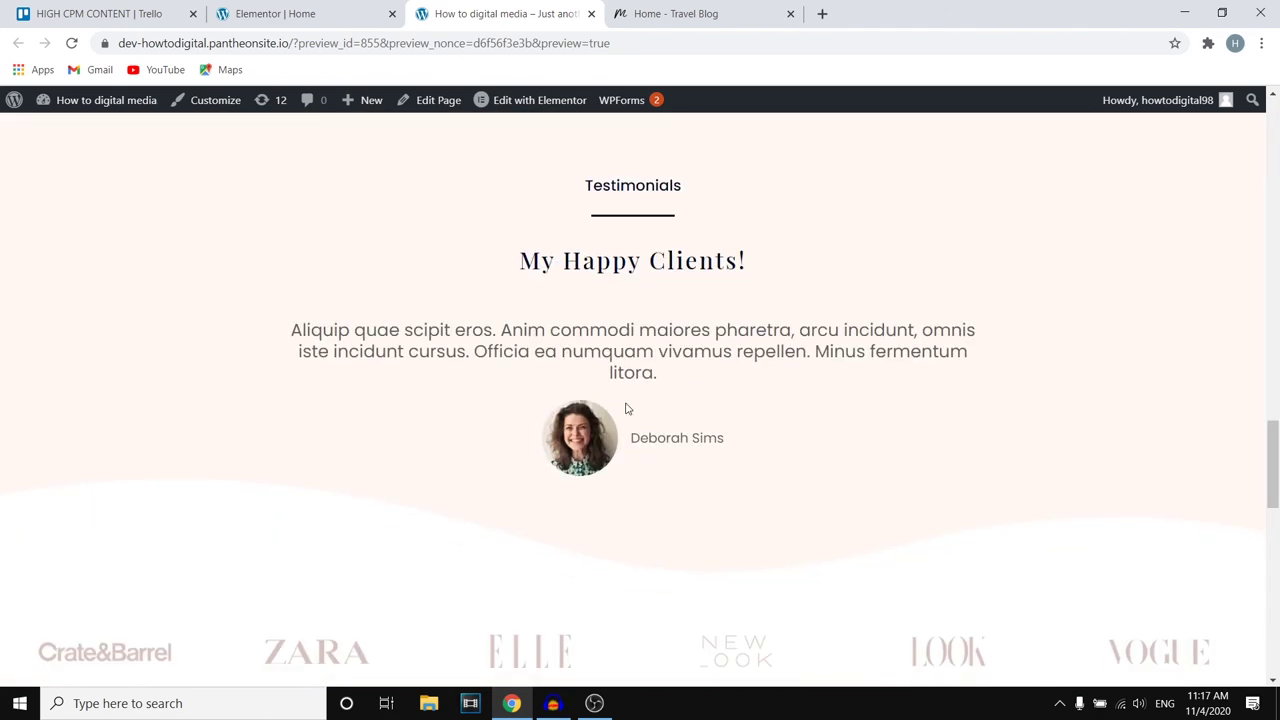
scroll(626, 408, down, 2)
scroll(640, 400, down, 6)
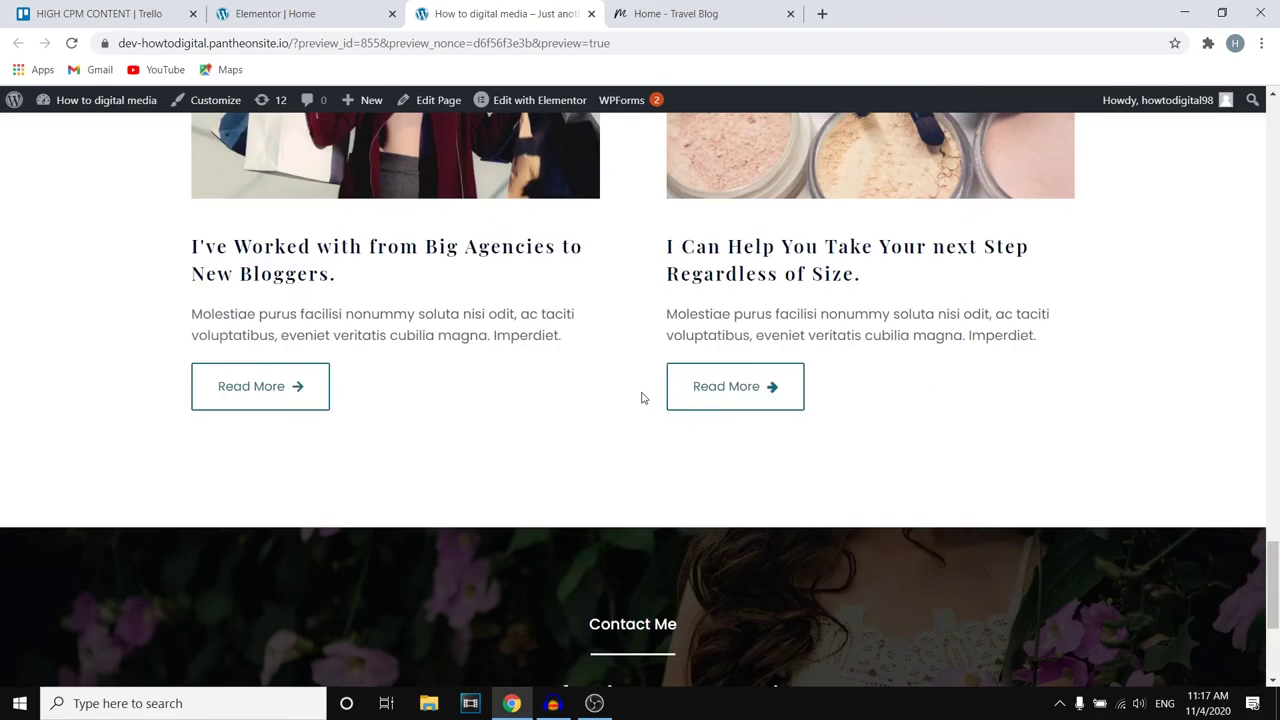
Compare the Travel Blog demo page with the customized Home page preview
key(ctrl+Tab)
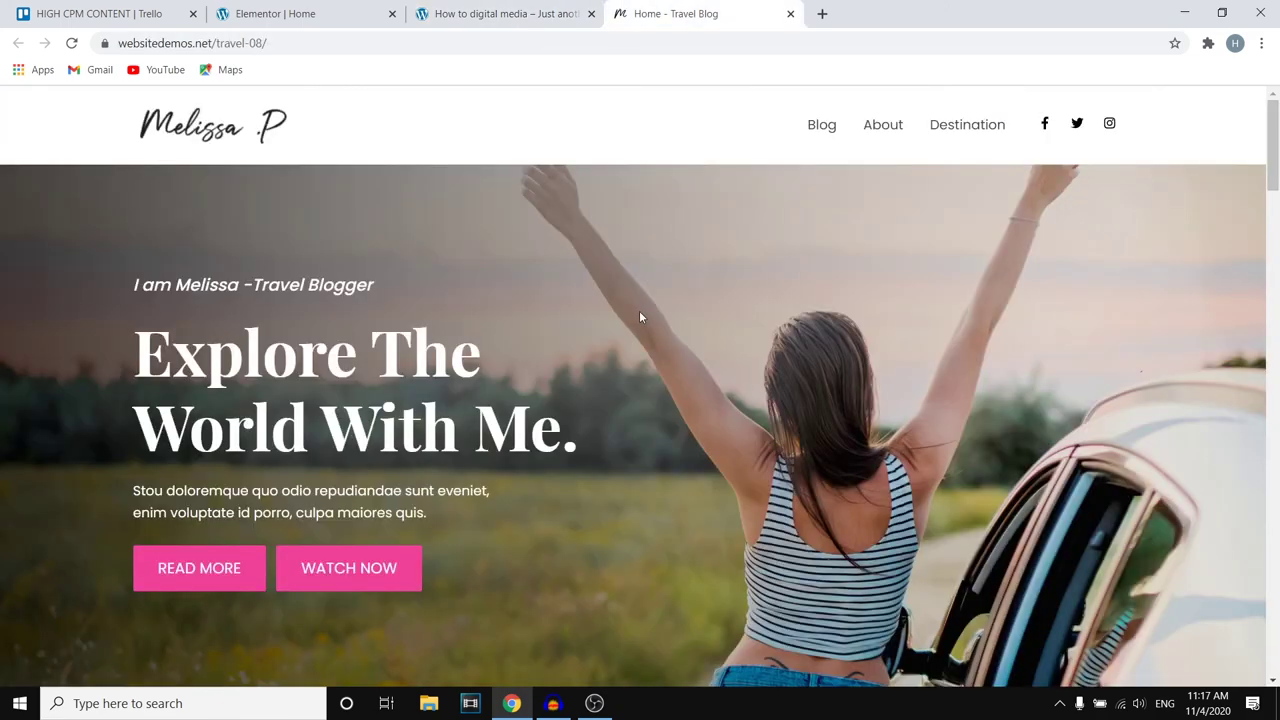
scroll(639, 314, down, 20)
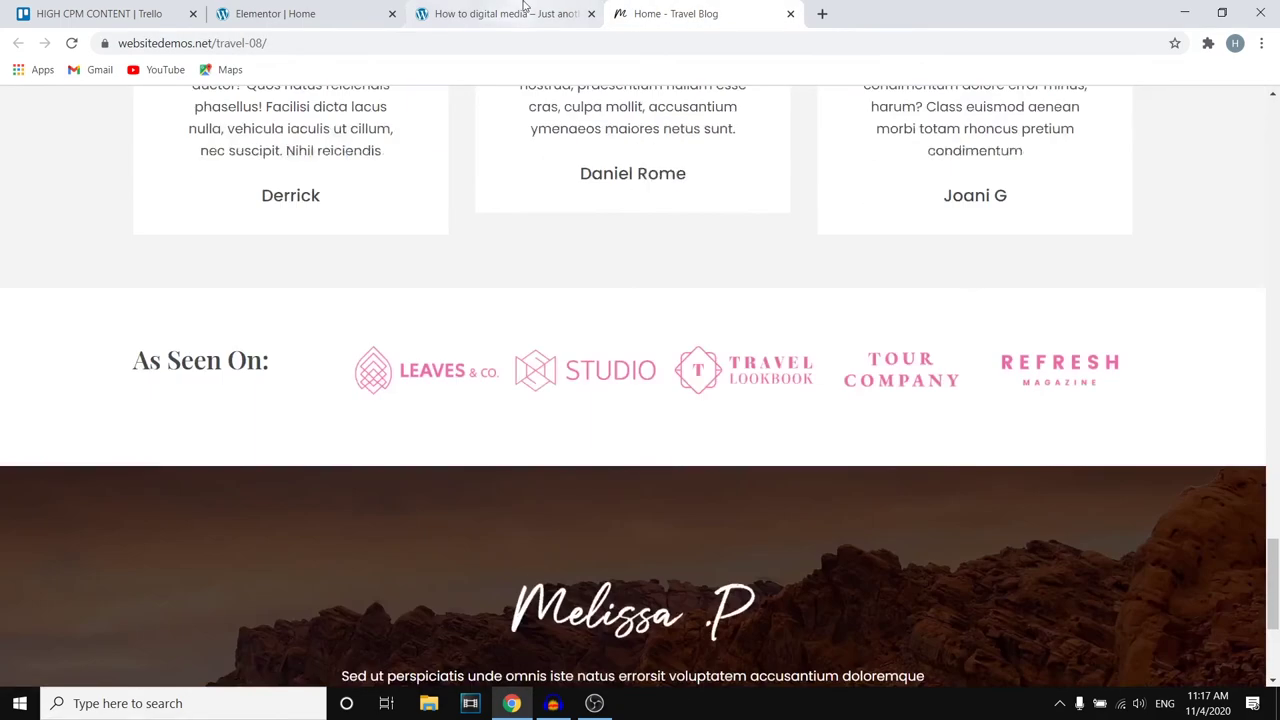
click(524, 12)
scroll(620, 297, up, 15)
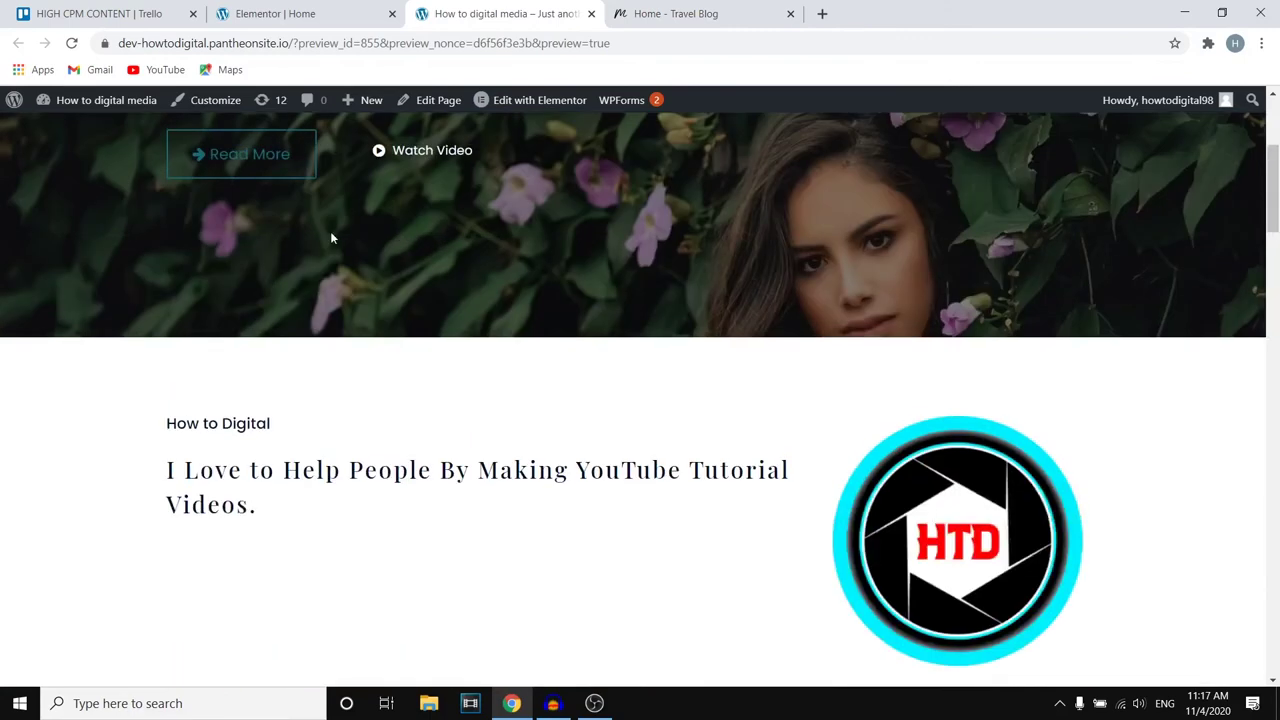
Leave the Elementor editor and load the WordPress dashboard at dev-howtodigital.pantheonsite.io/wp-admin/
click(307, 12)
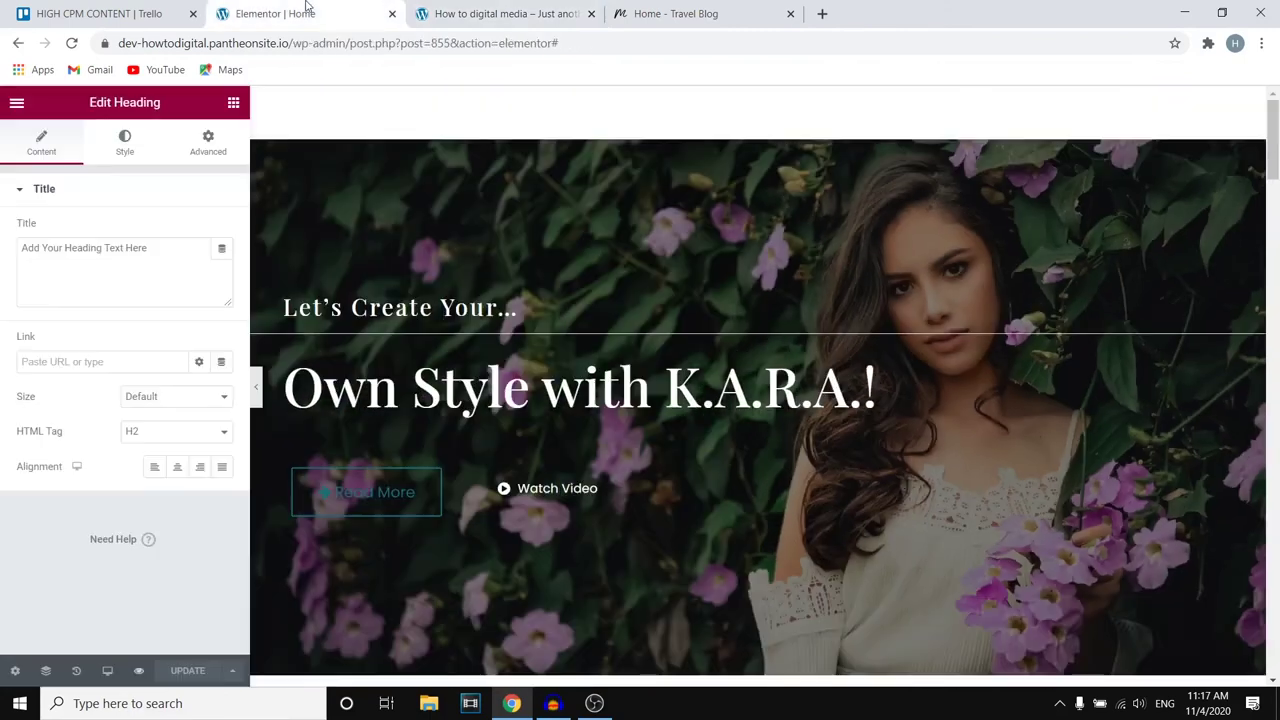
drag(564, 52, 364, 42)
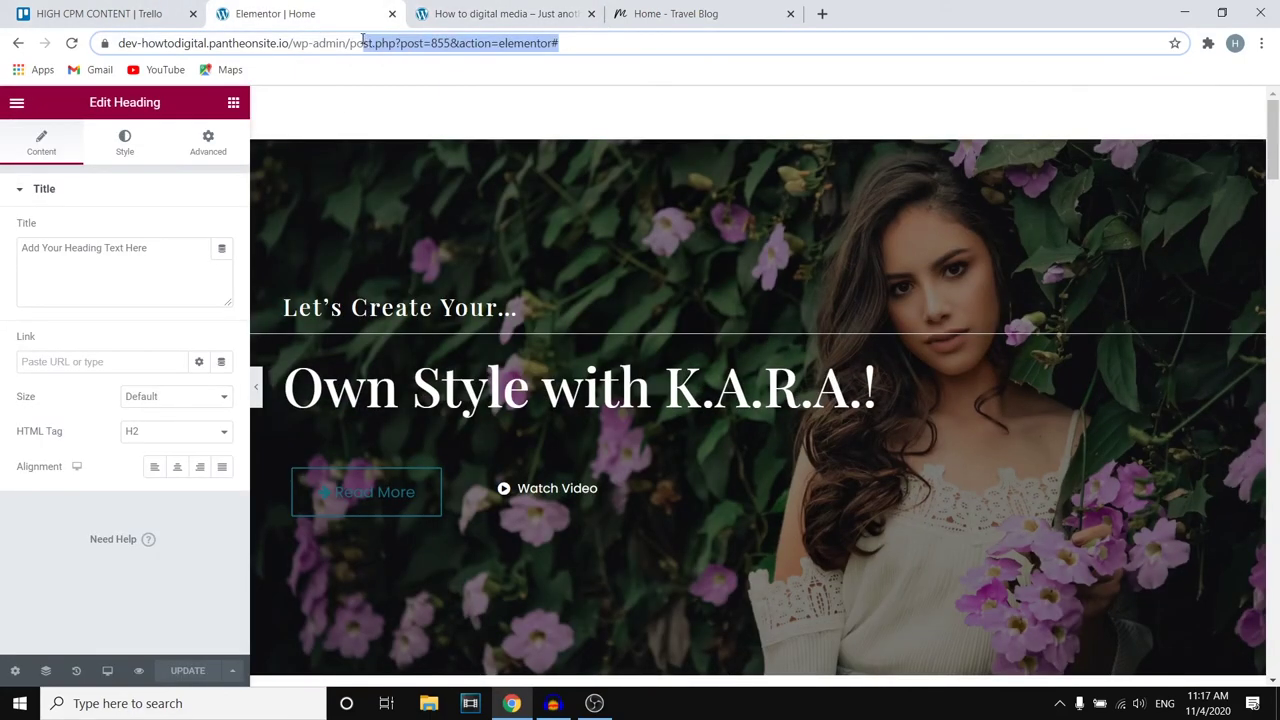
key(BackSpace)
key(Return)
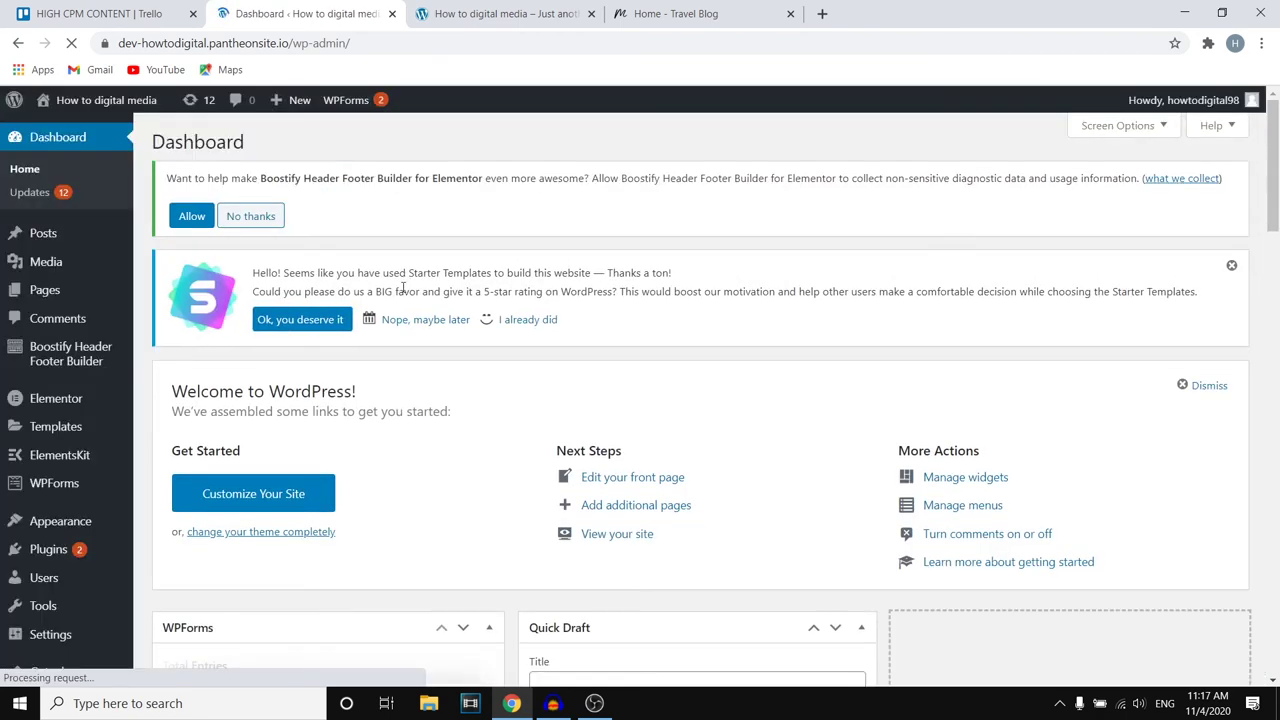
mouse_move(8, 456)
mouse_move(33, 485)
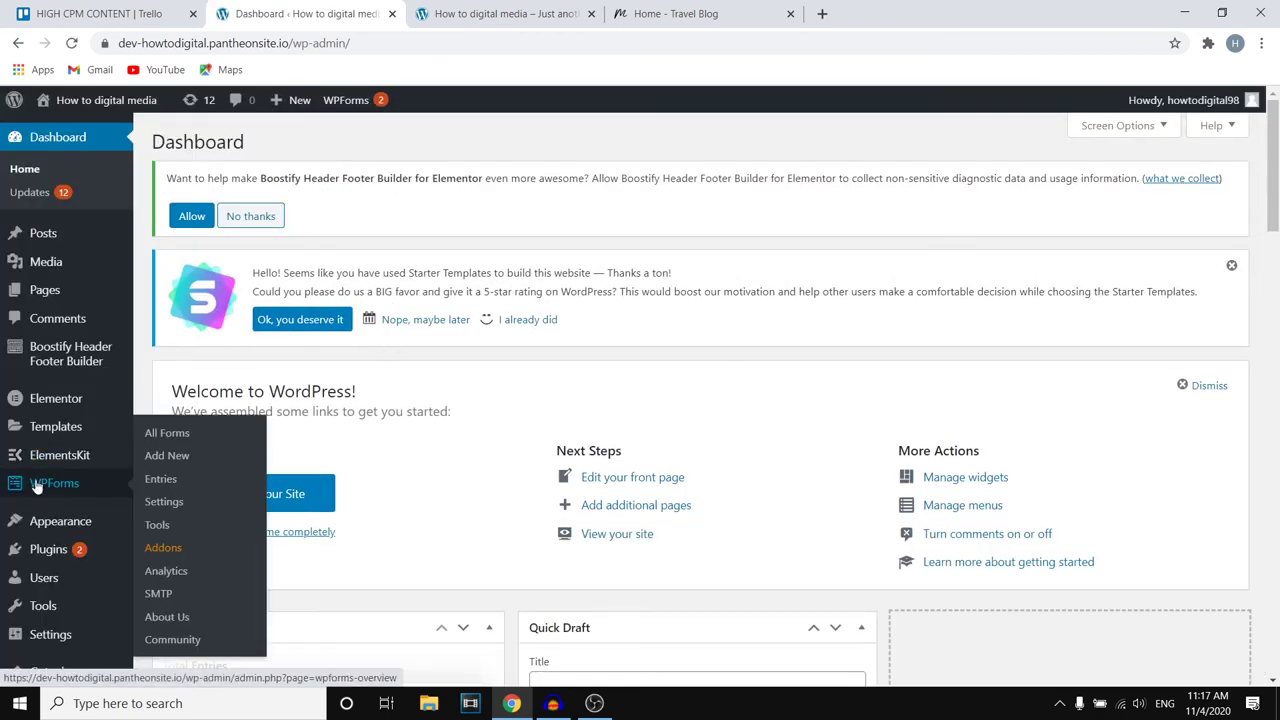
mouse_move(59, 430)
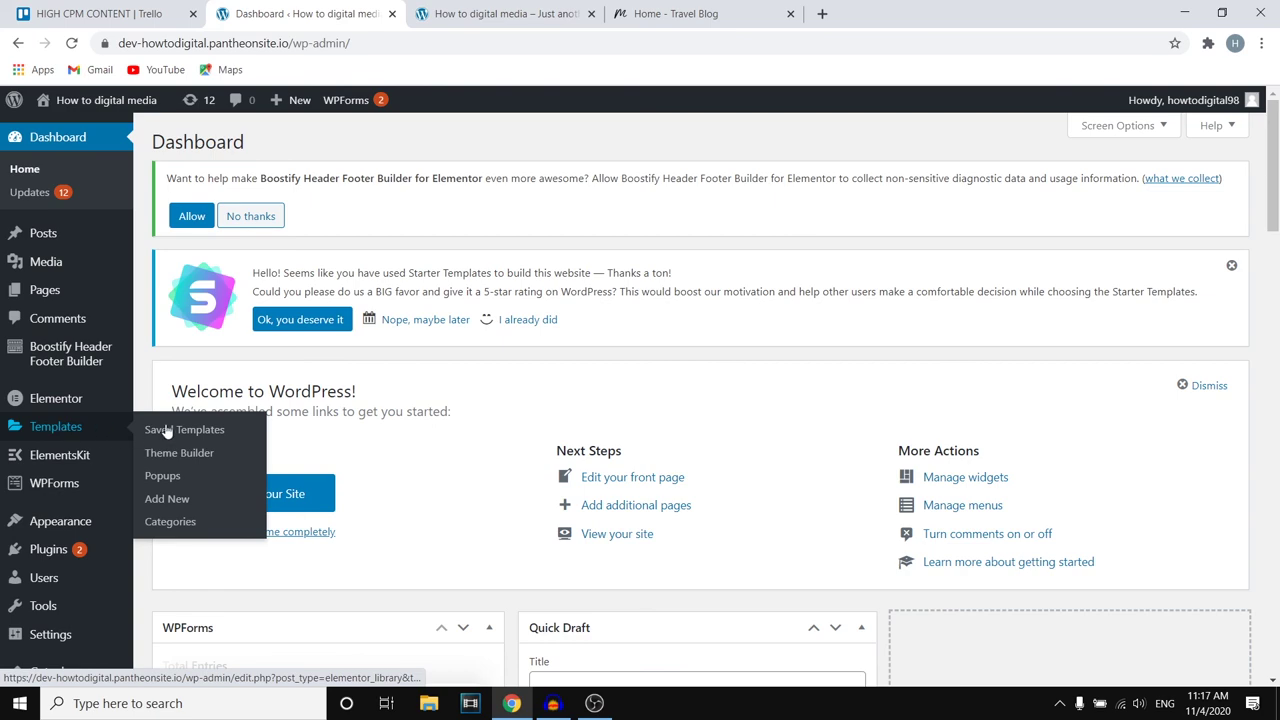
click(167, 505)
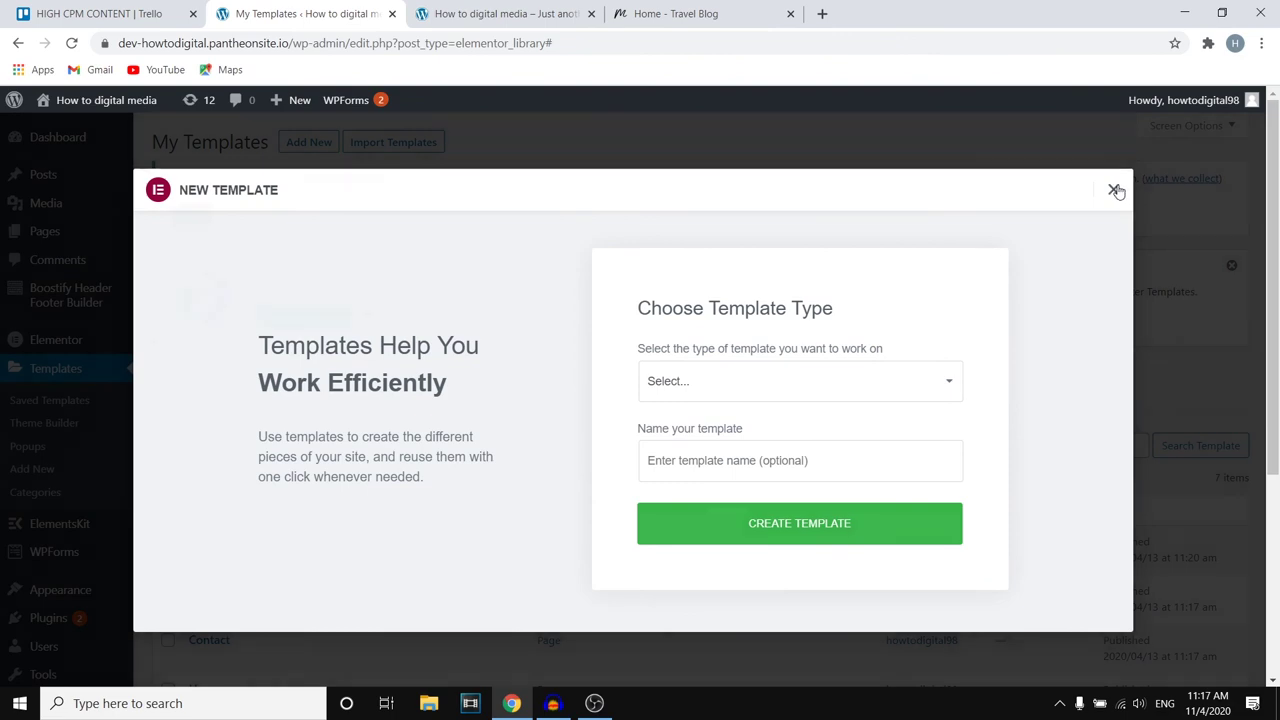
click(1114, 190)
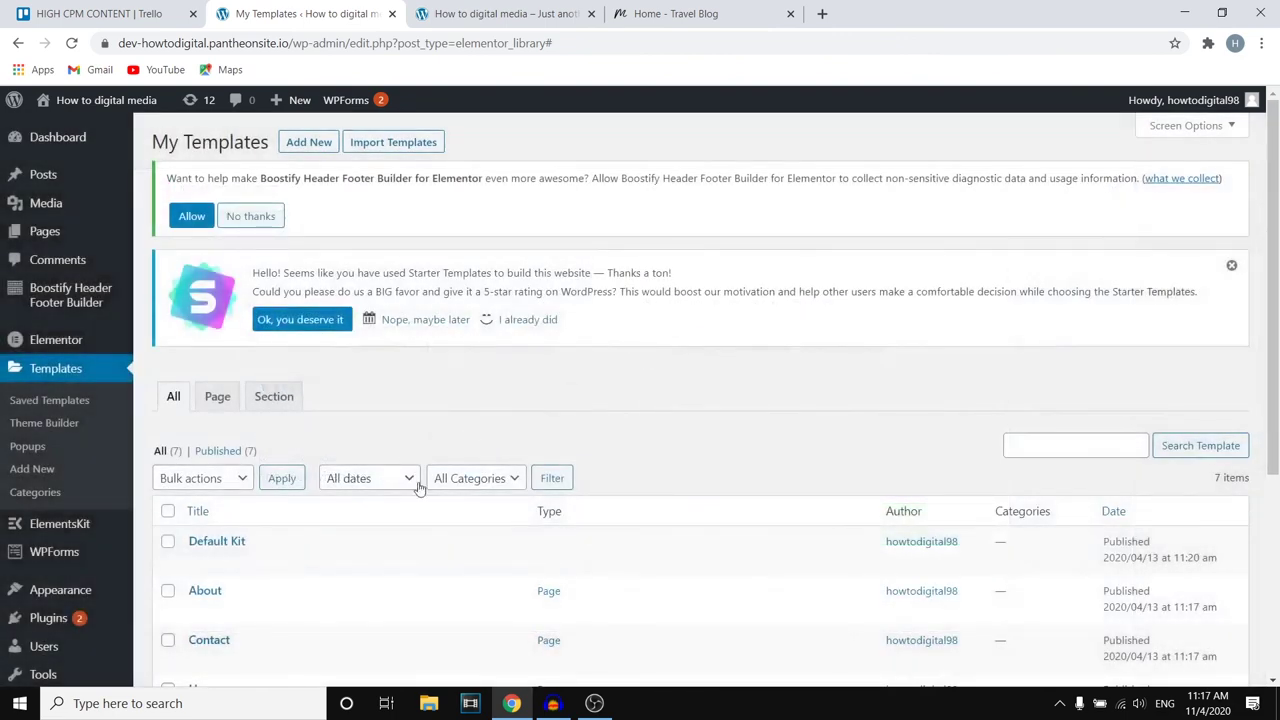
Open the Starter Templates library from the installed plugins list and filter the templates by category
scroll(72, 525, down, 1)
mouse_move(65, 518)
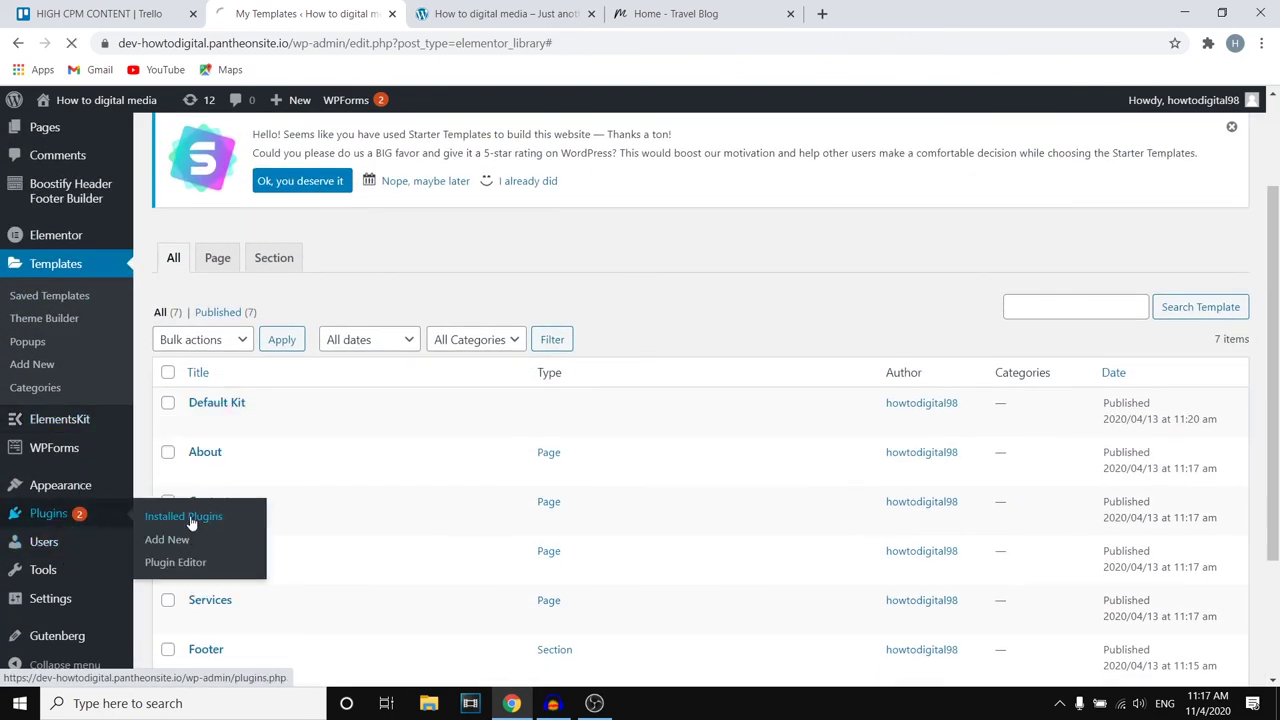
scroll(243, 505, down, 4)
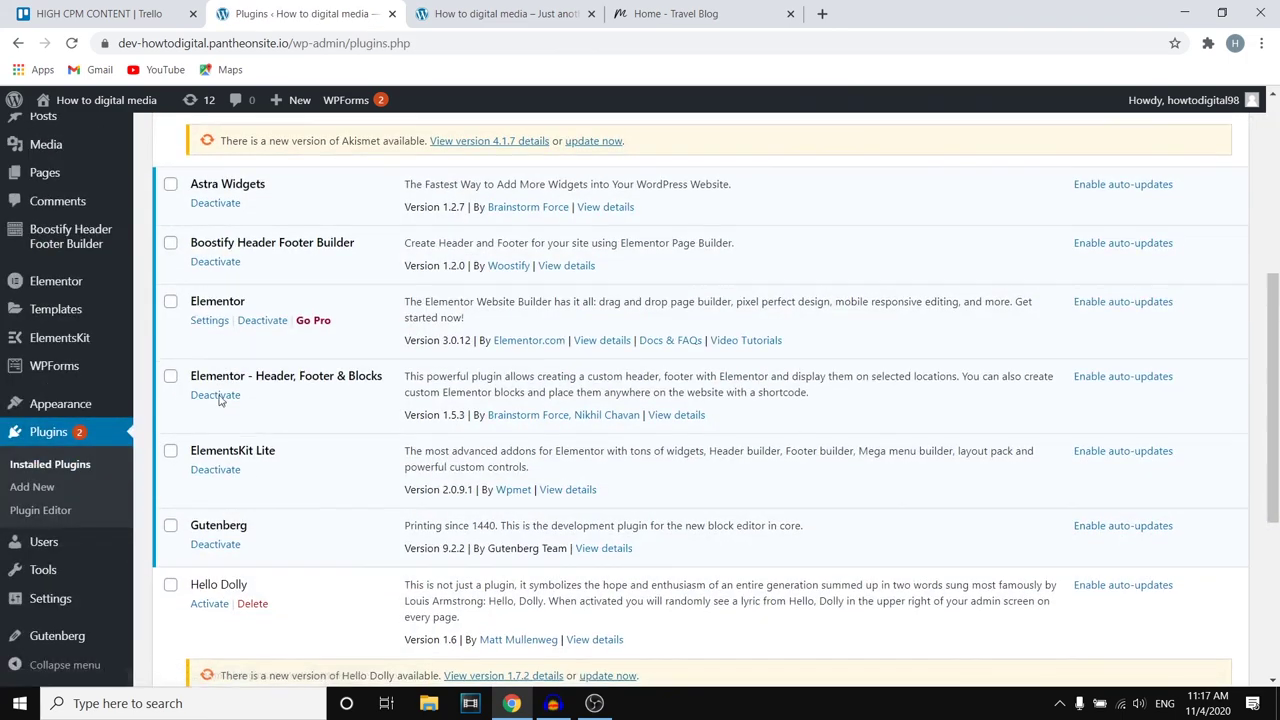
scroll(230, 400, down, 3)
click(217, 465)
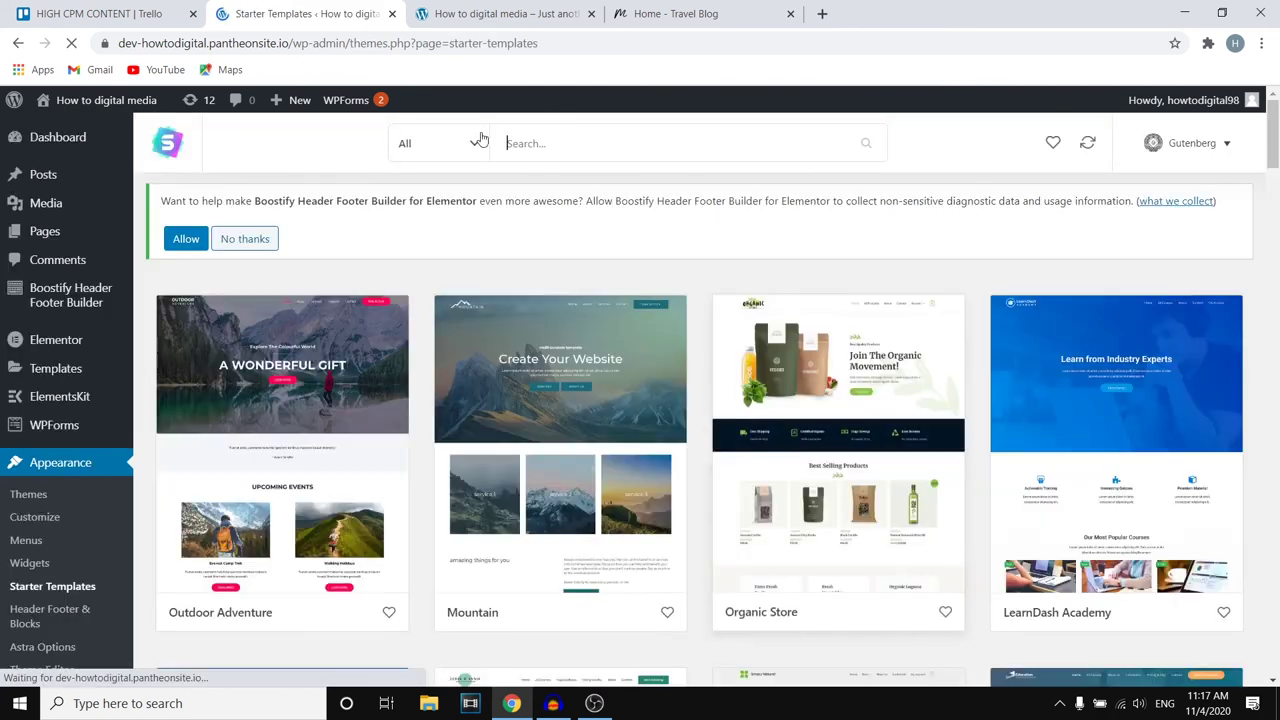
click(449, 141)
click(432, 257)
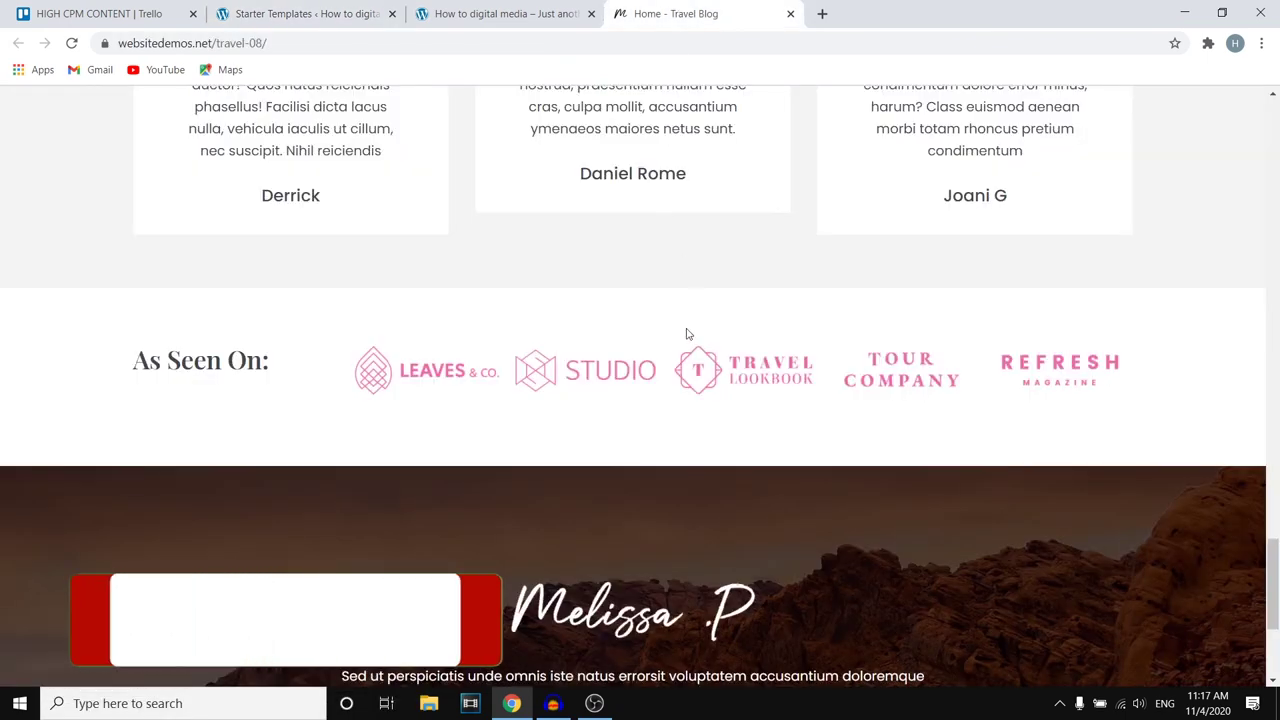
Go back to the Travel Blog demo and view its opening hero section
scroll(686, 331, up, 15)
scroll(713, 388, up, 2)
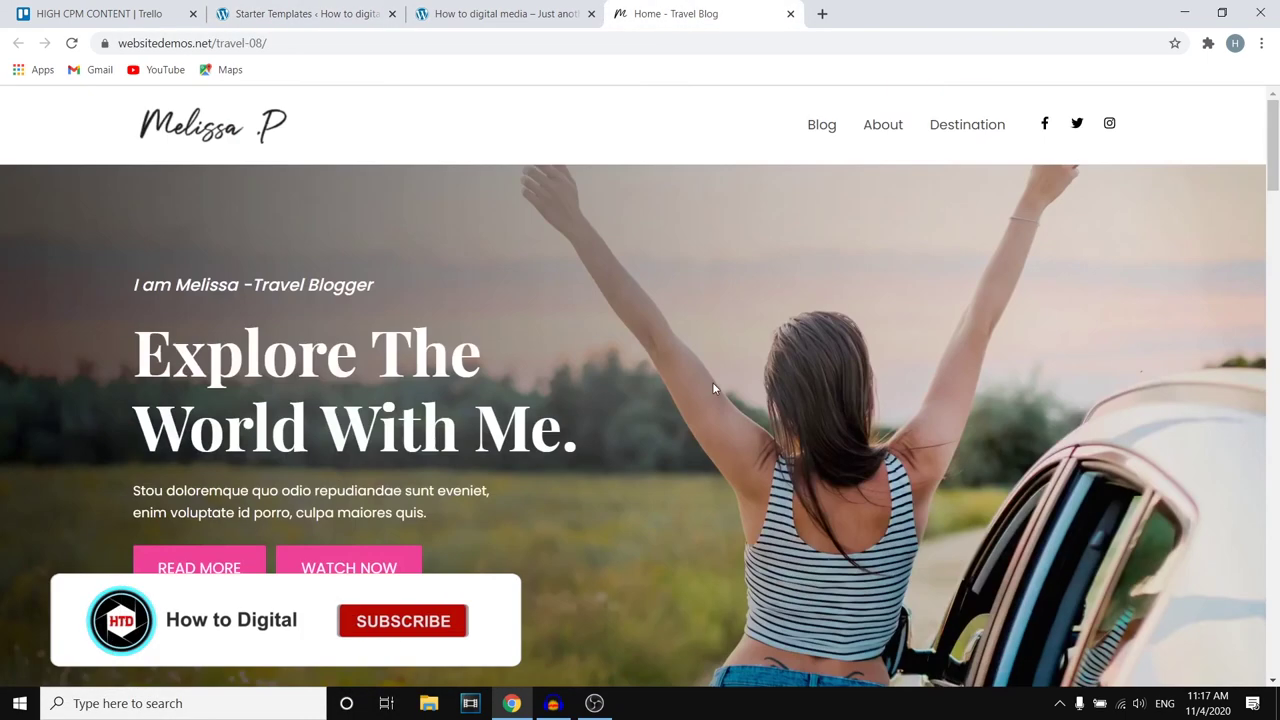